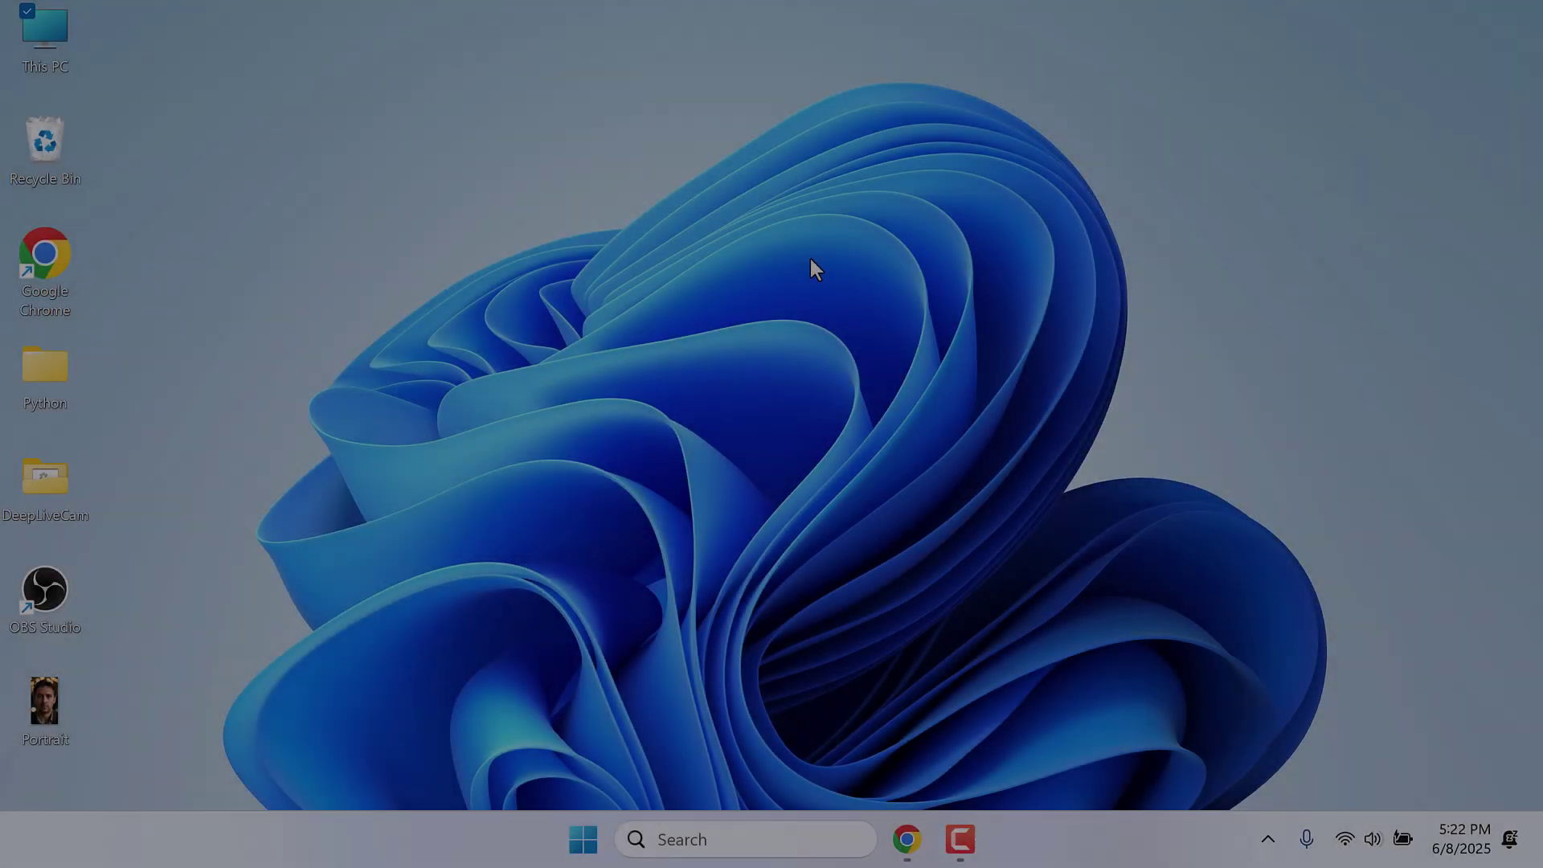
Open Chrome and switch to the obsproject.com tab showing OBS Studio release 31.0.3.
{"action": "left_click", "coordinate": [907, 838]}
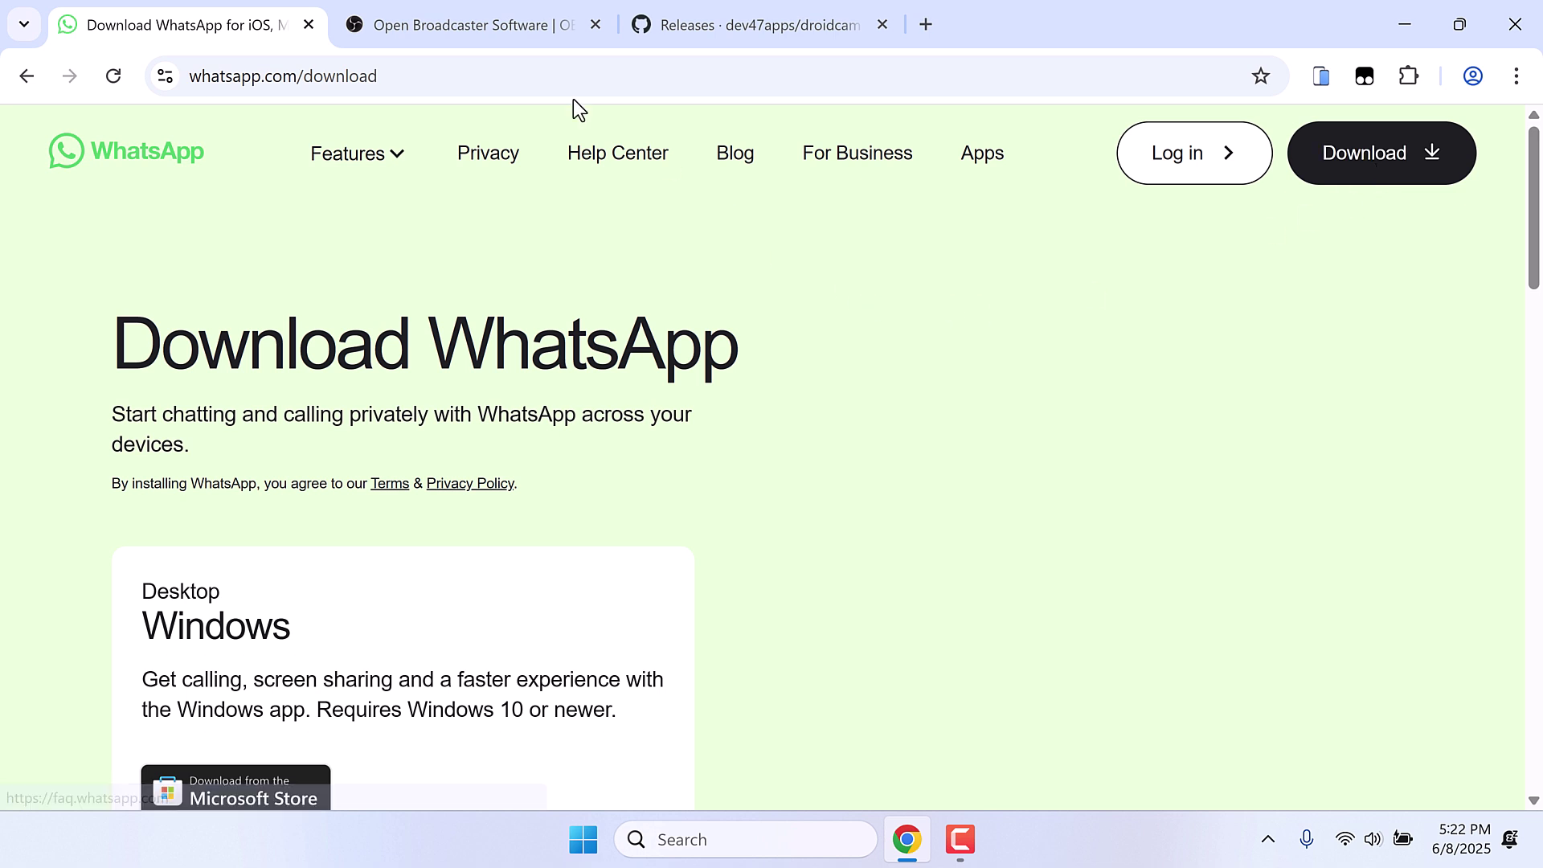
{"action": "left_click", "coordinate": [484, 13]}
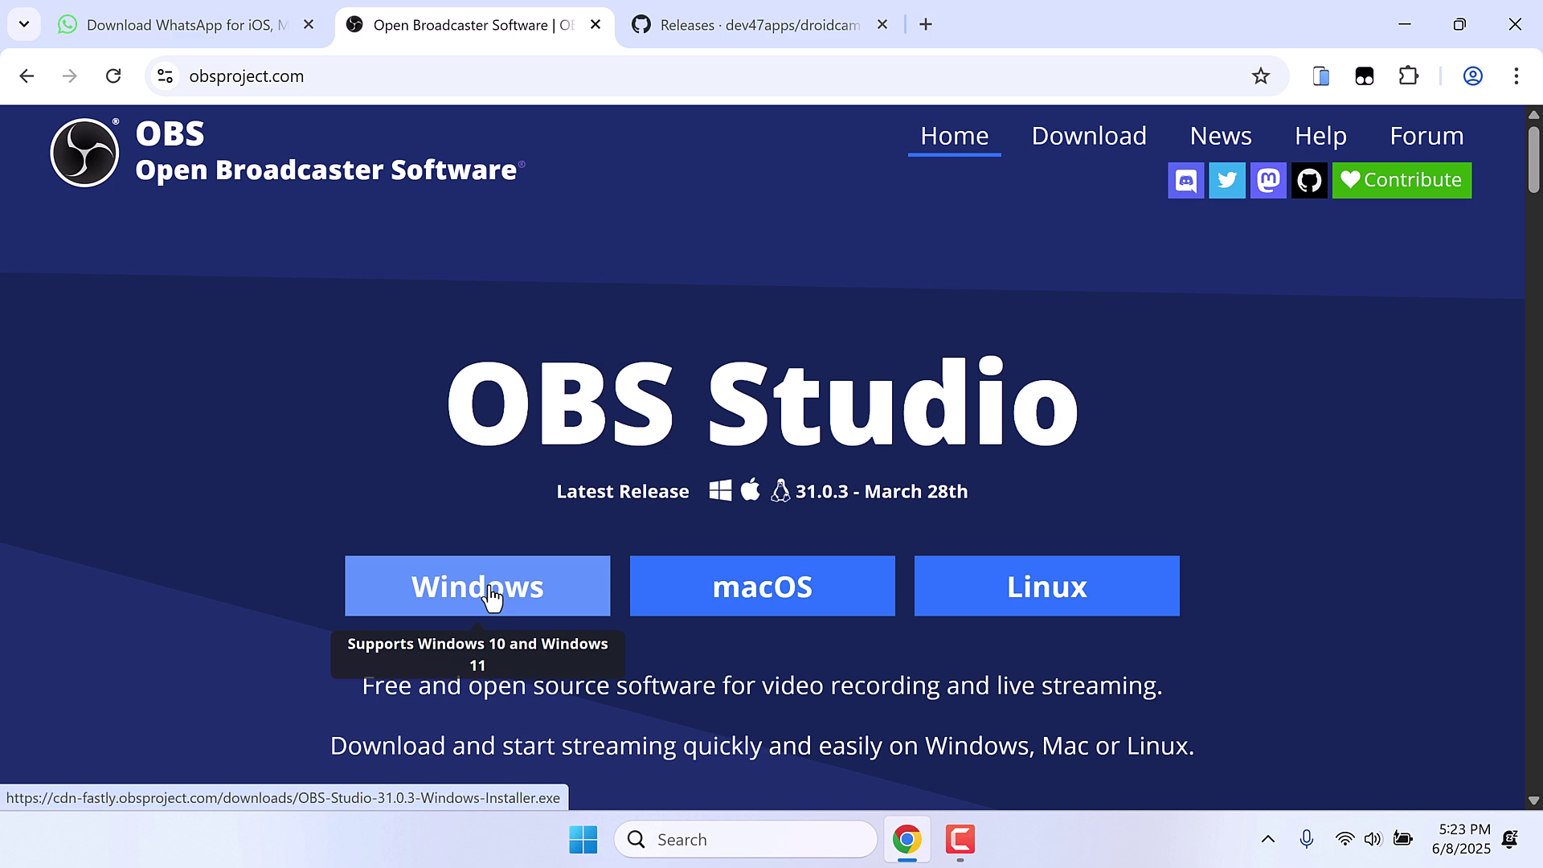
Minimize Chrome, launch OBS Studio from the desktop, and start WhatsApp via a 'whats' search.
{"action": "left_click", "coordinate": [1403, 26]}
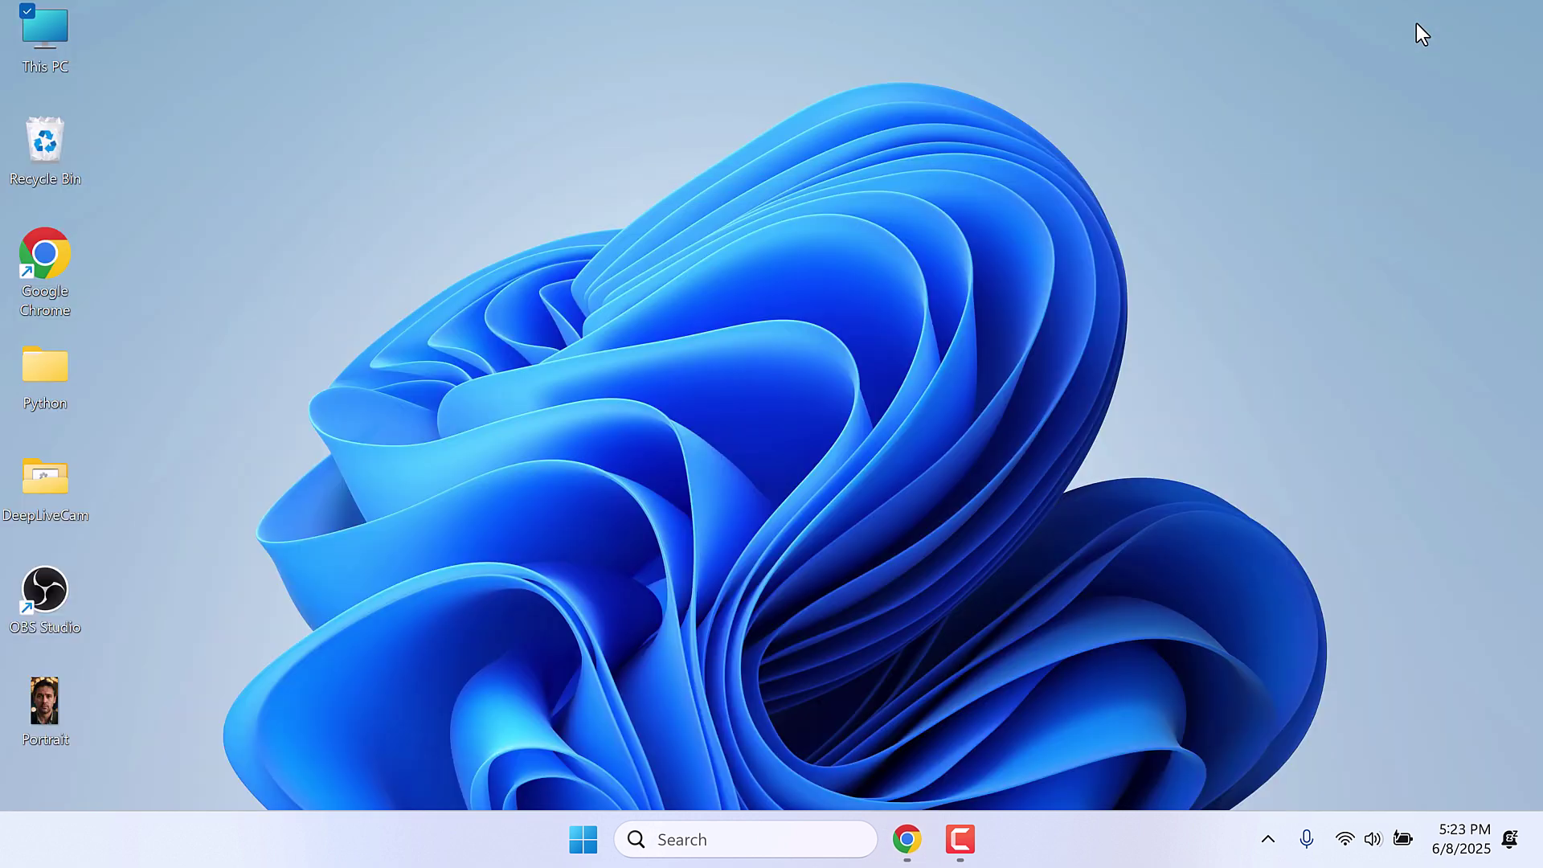
{"action": "double_click", "coordinate": [48, 601]}
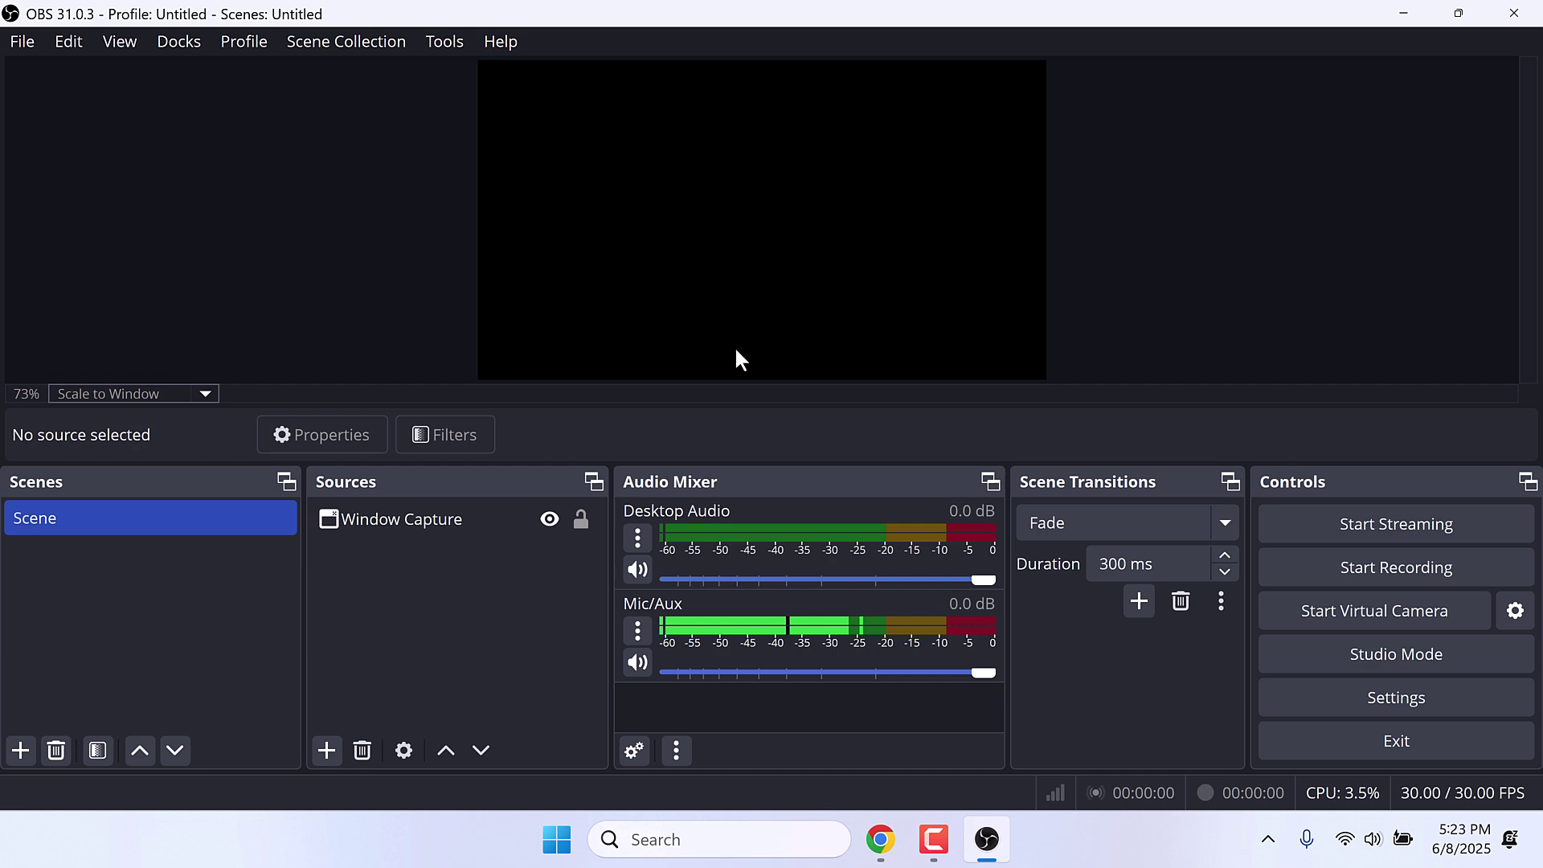
{"action": "left_click", "coordinate": [557, 838]}
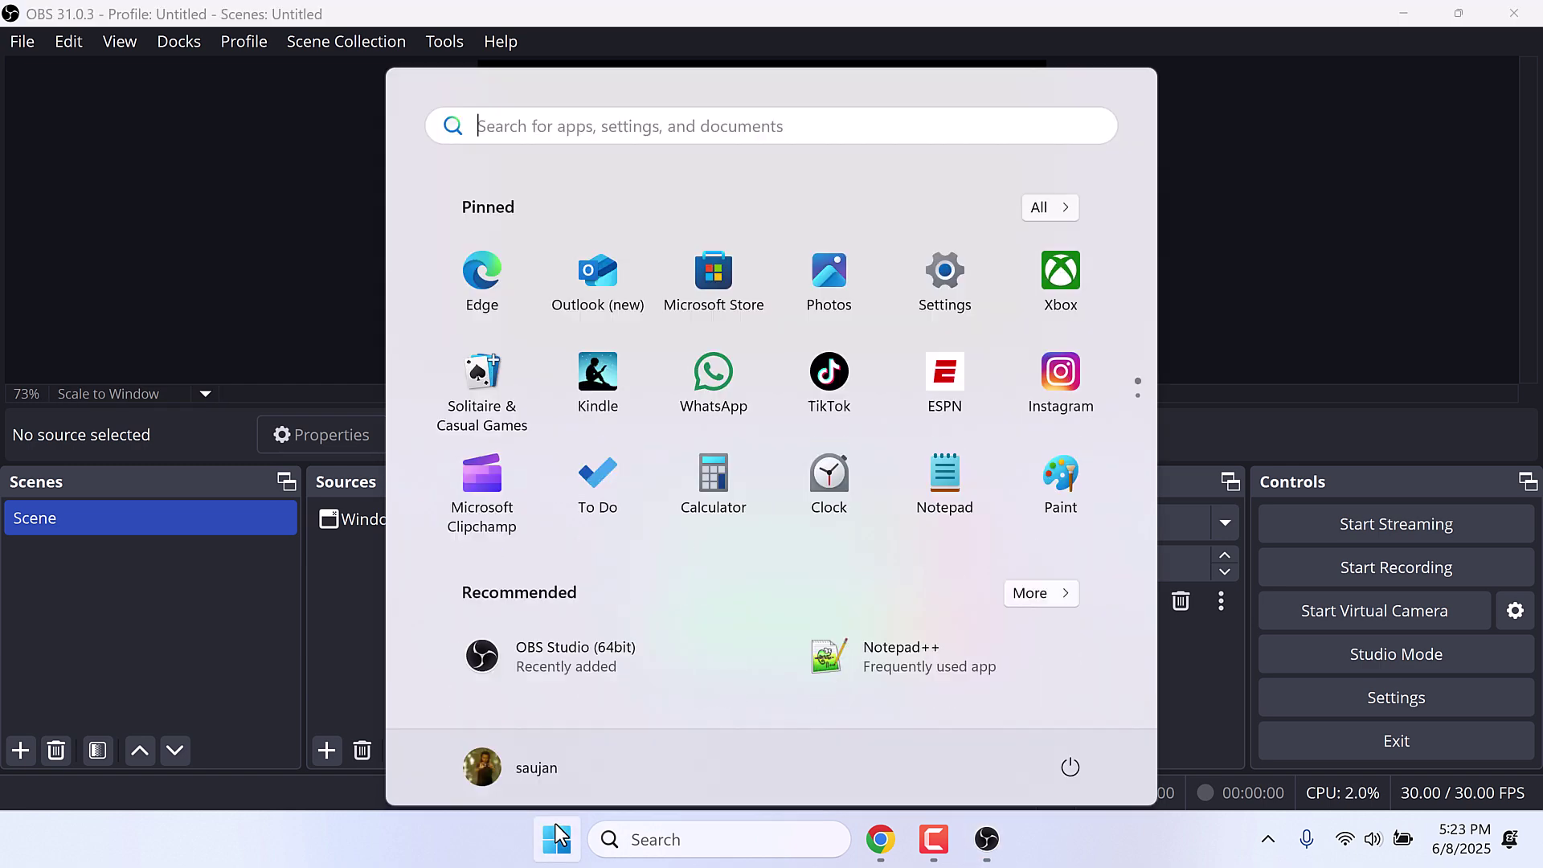
{"action": "type", "text": "whats"}
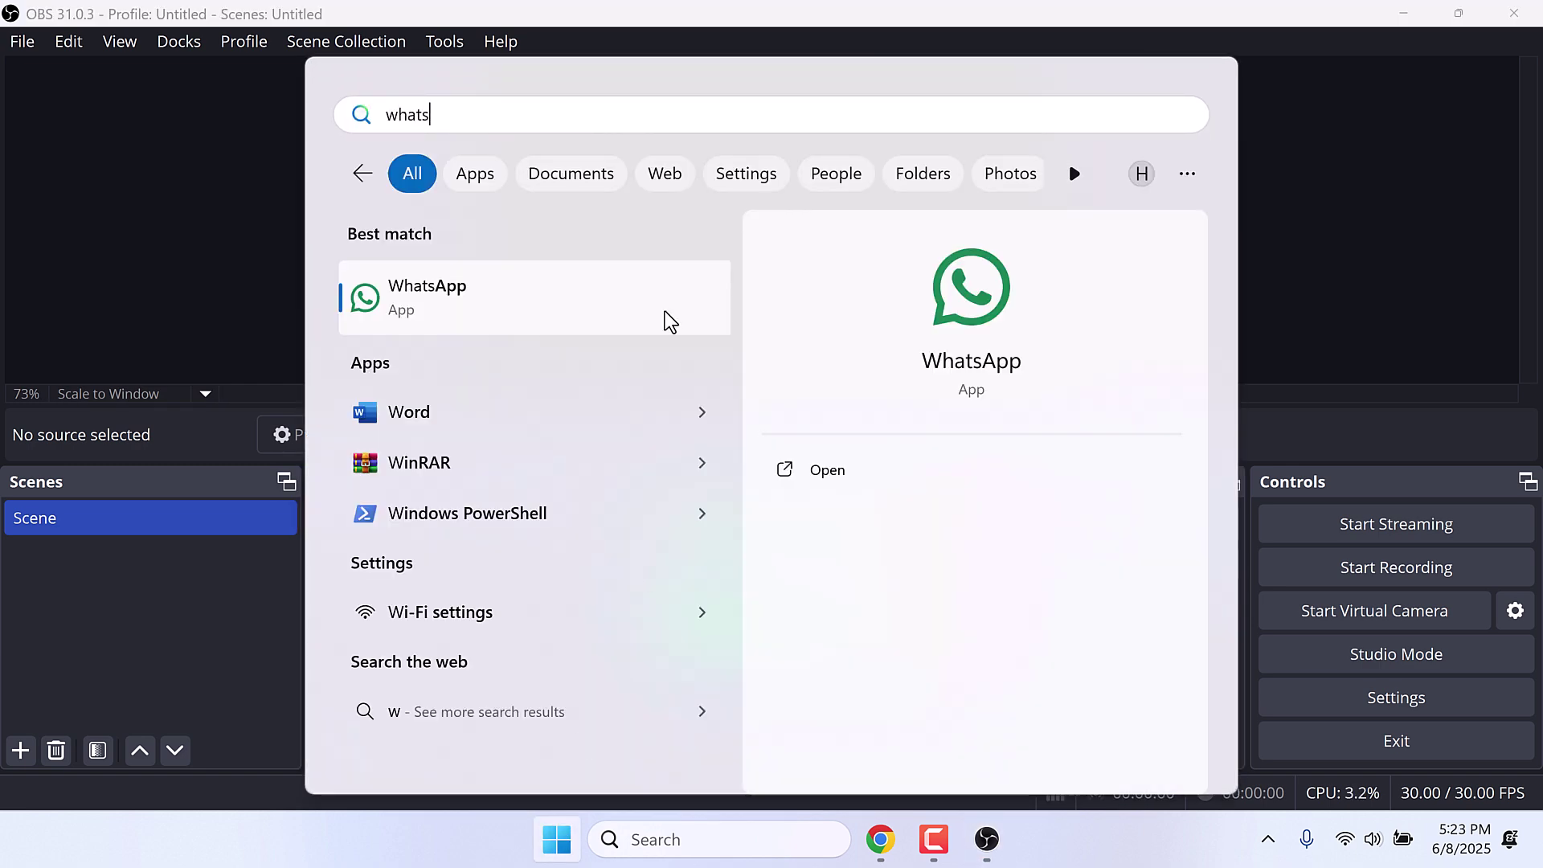
{"action": "left_click", "coordinate": [508, 297]}
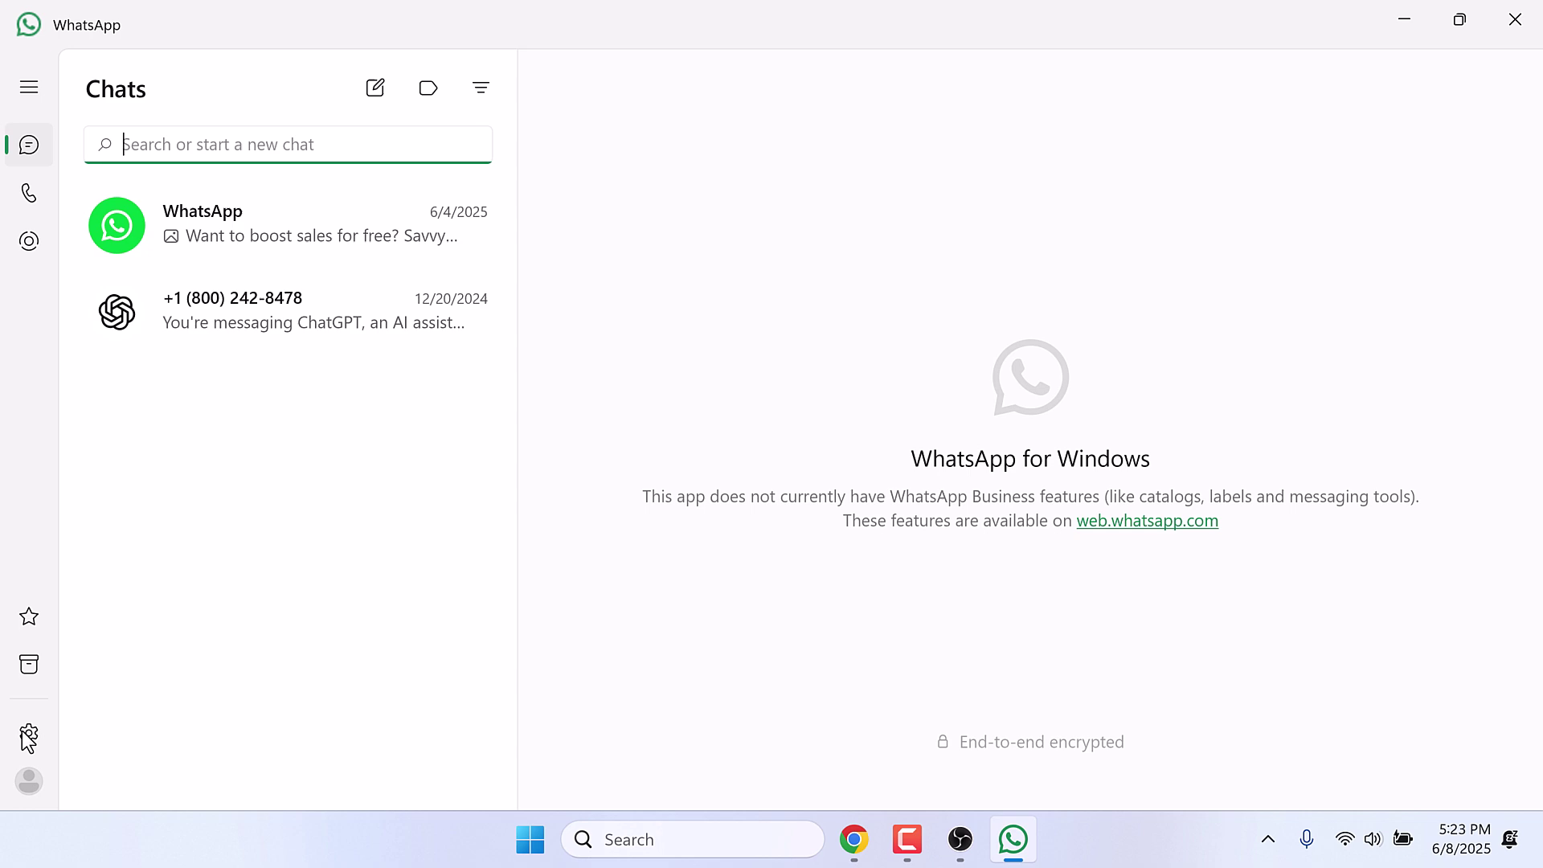
Check WhatsApp's Video & voice camera list, which offers only Integrated Webcam, then close WhatsApp.
{"action": "left_click", "coordinate": [25, 730]}
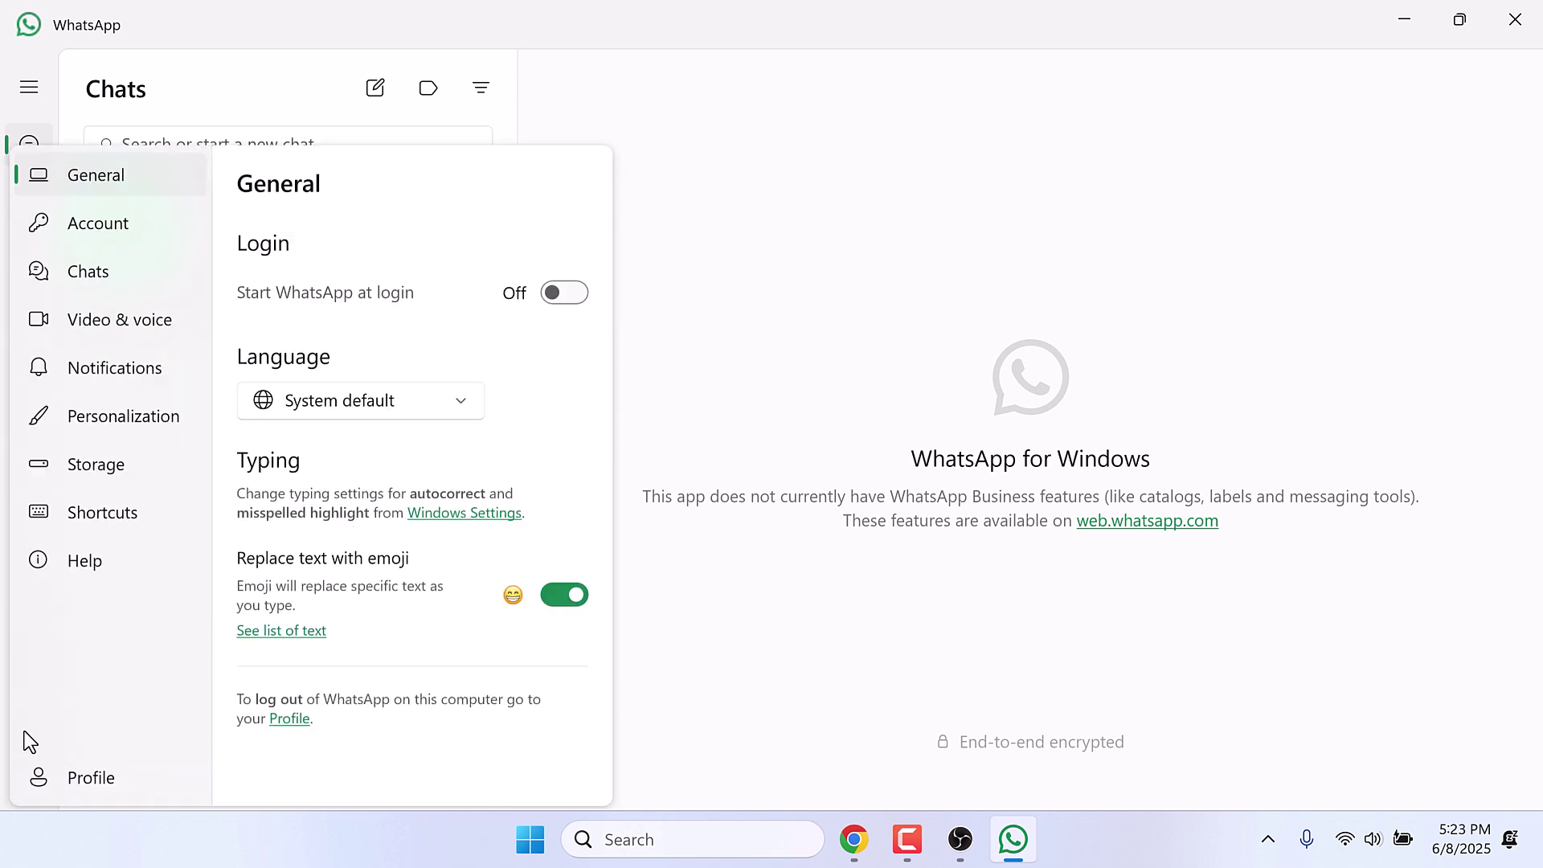
{"action": "left_click", "coordinate": [138, 316]}
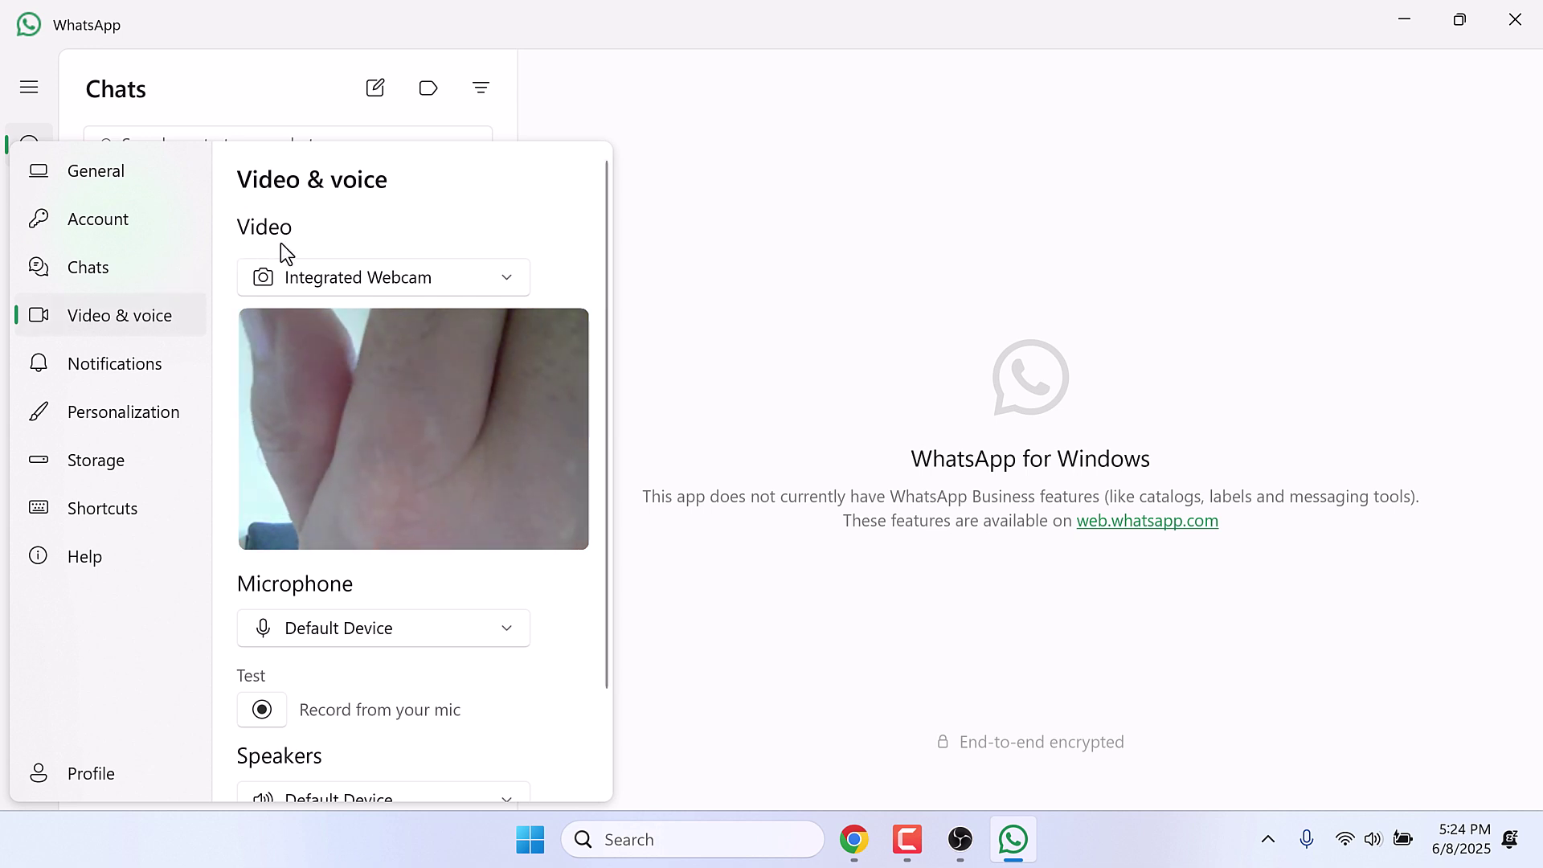
{"action": "left_click", "coordinate": [394, 277]}
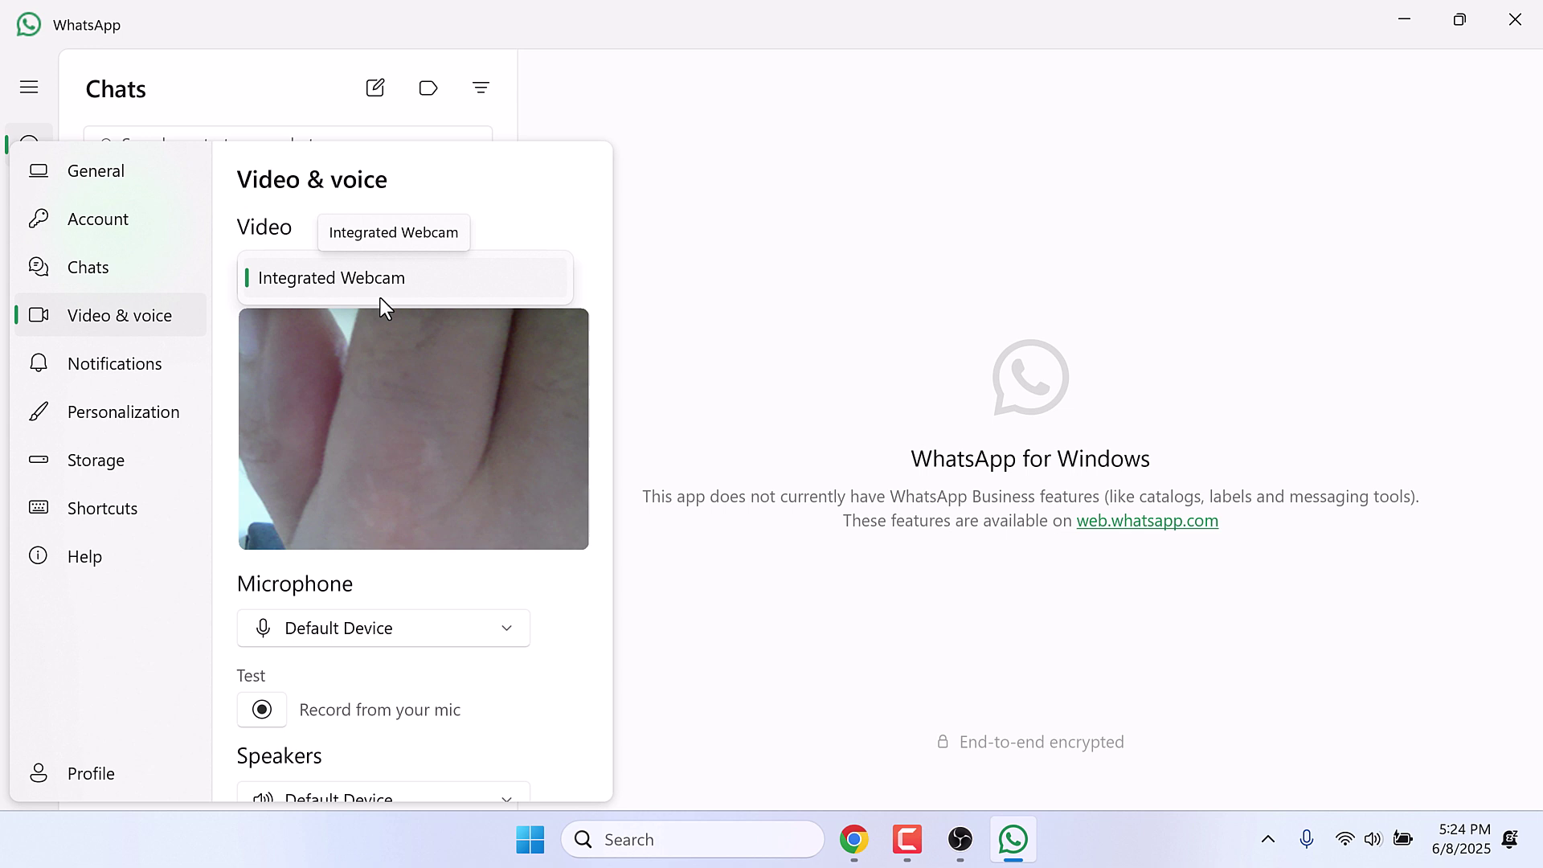
{"action": "left_click", "coordinate": [1513, 40]}
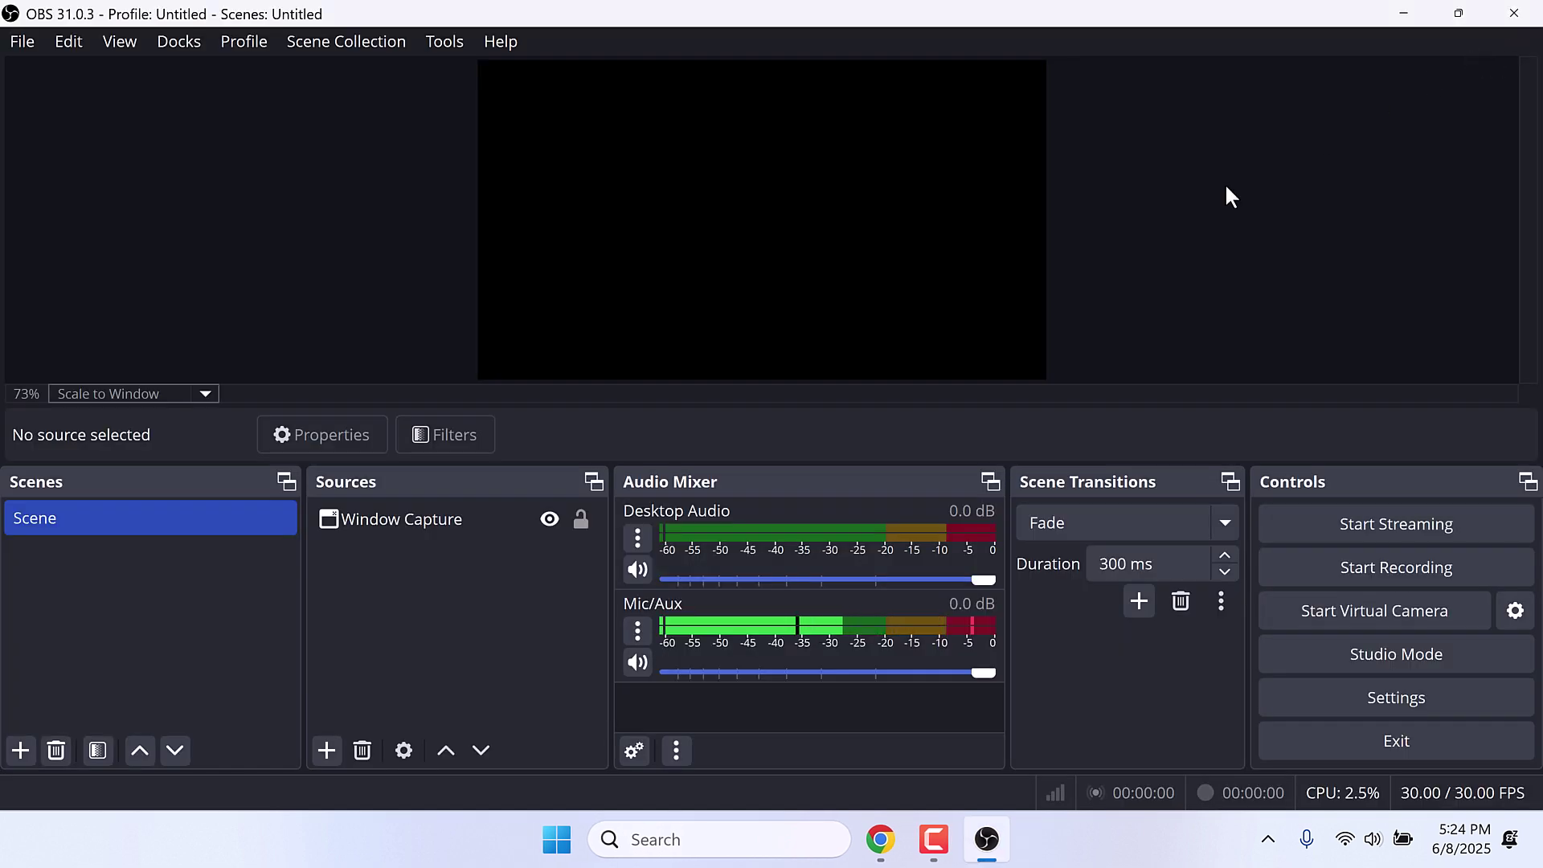
Close OBS, return to Chrome's DroidCam releases page and expand the 0.2.1 Assets list.
{"action": "left_click", "coordinate": [1516, 15]}
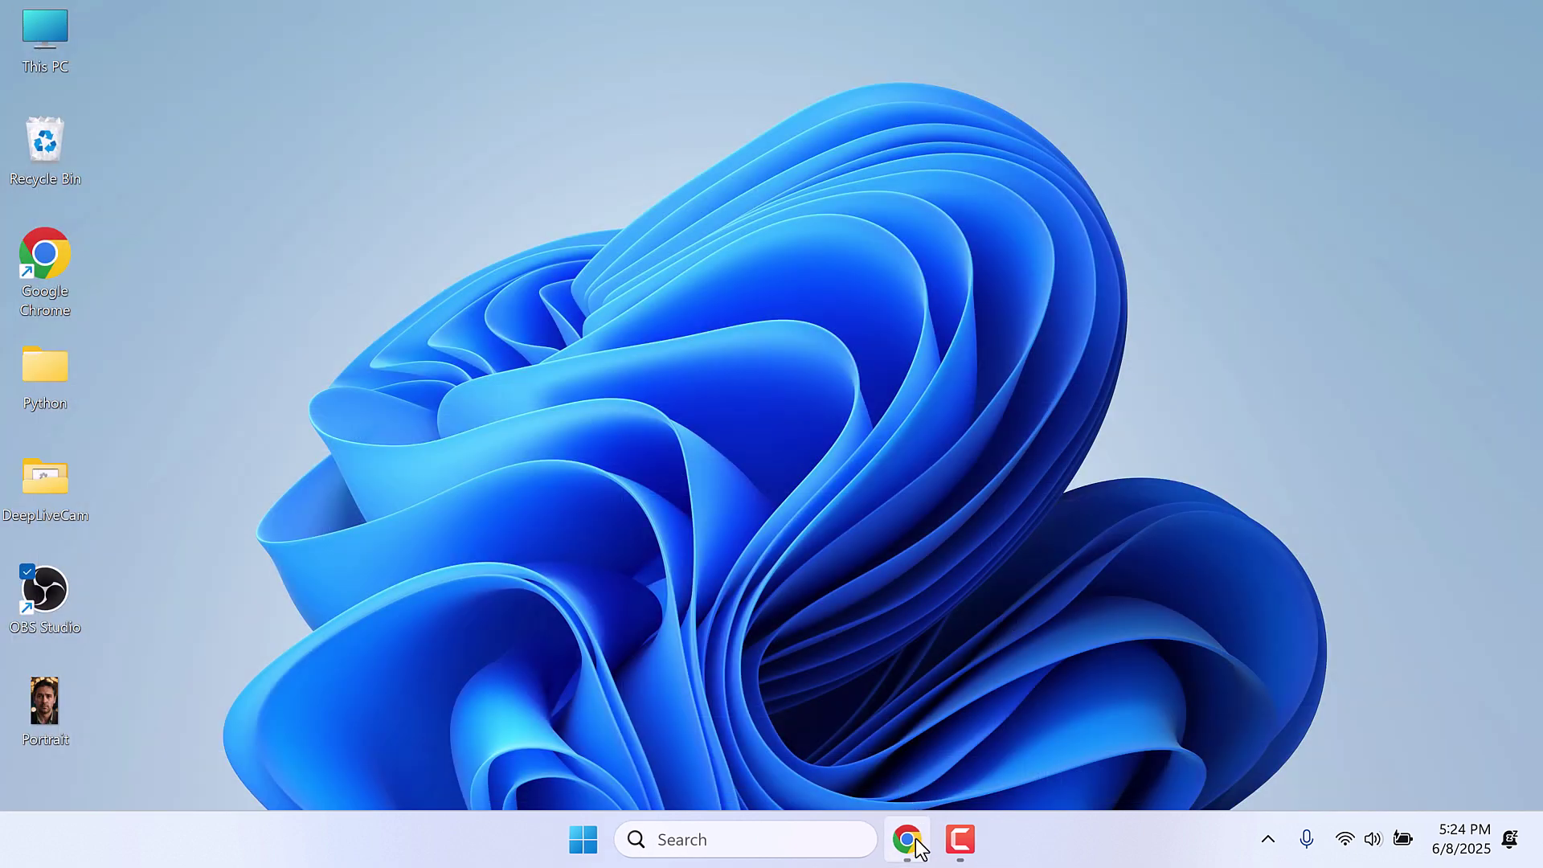
{"action": "left_click", "coordinate": [914, 839]}
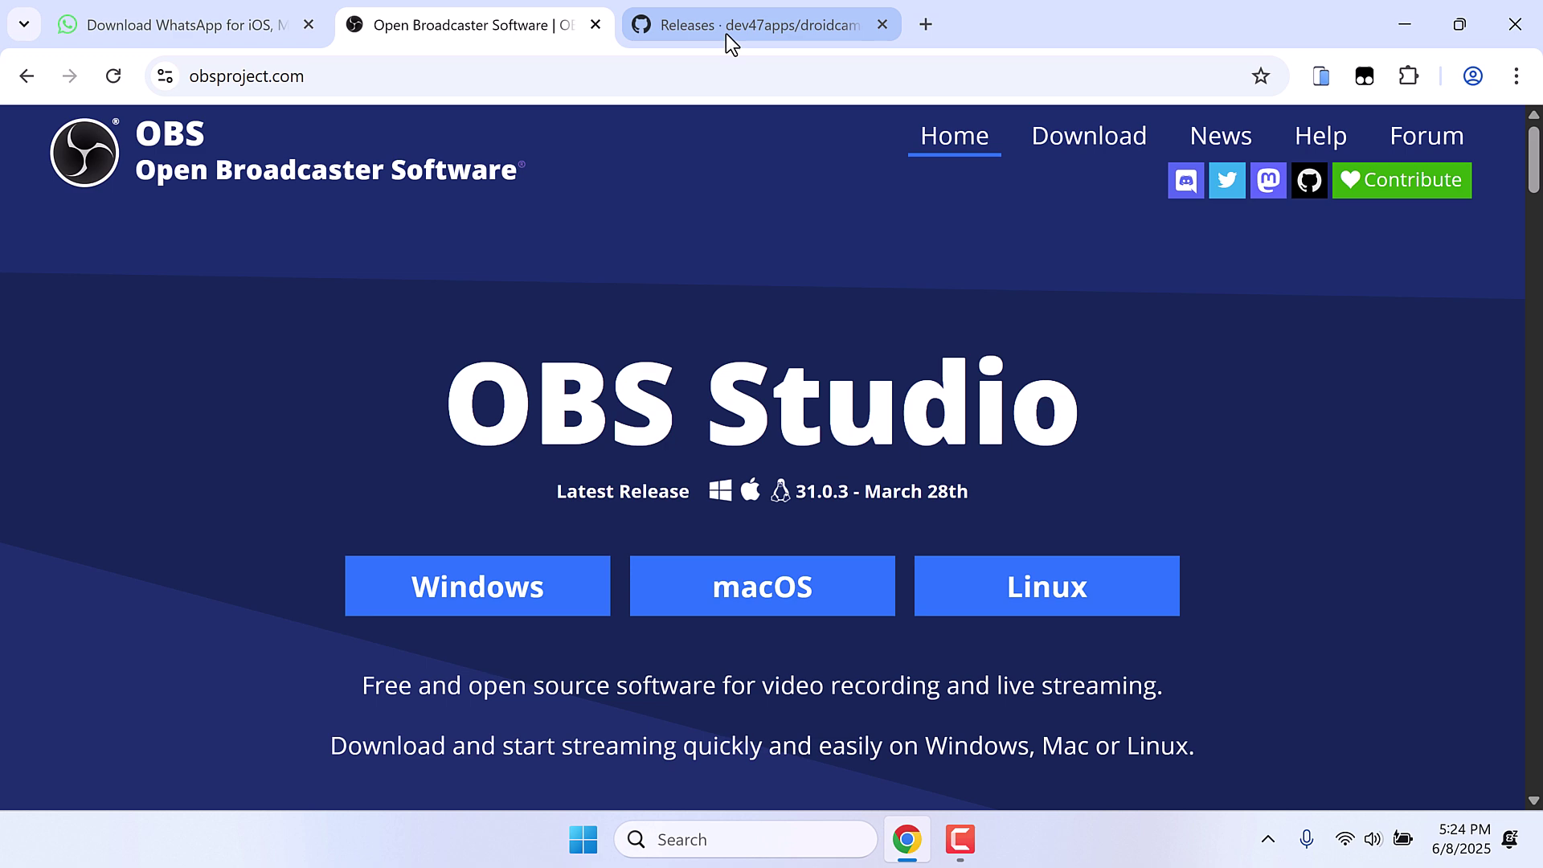
{"action": "left_click", "coordinate": [725, 32]}
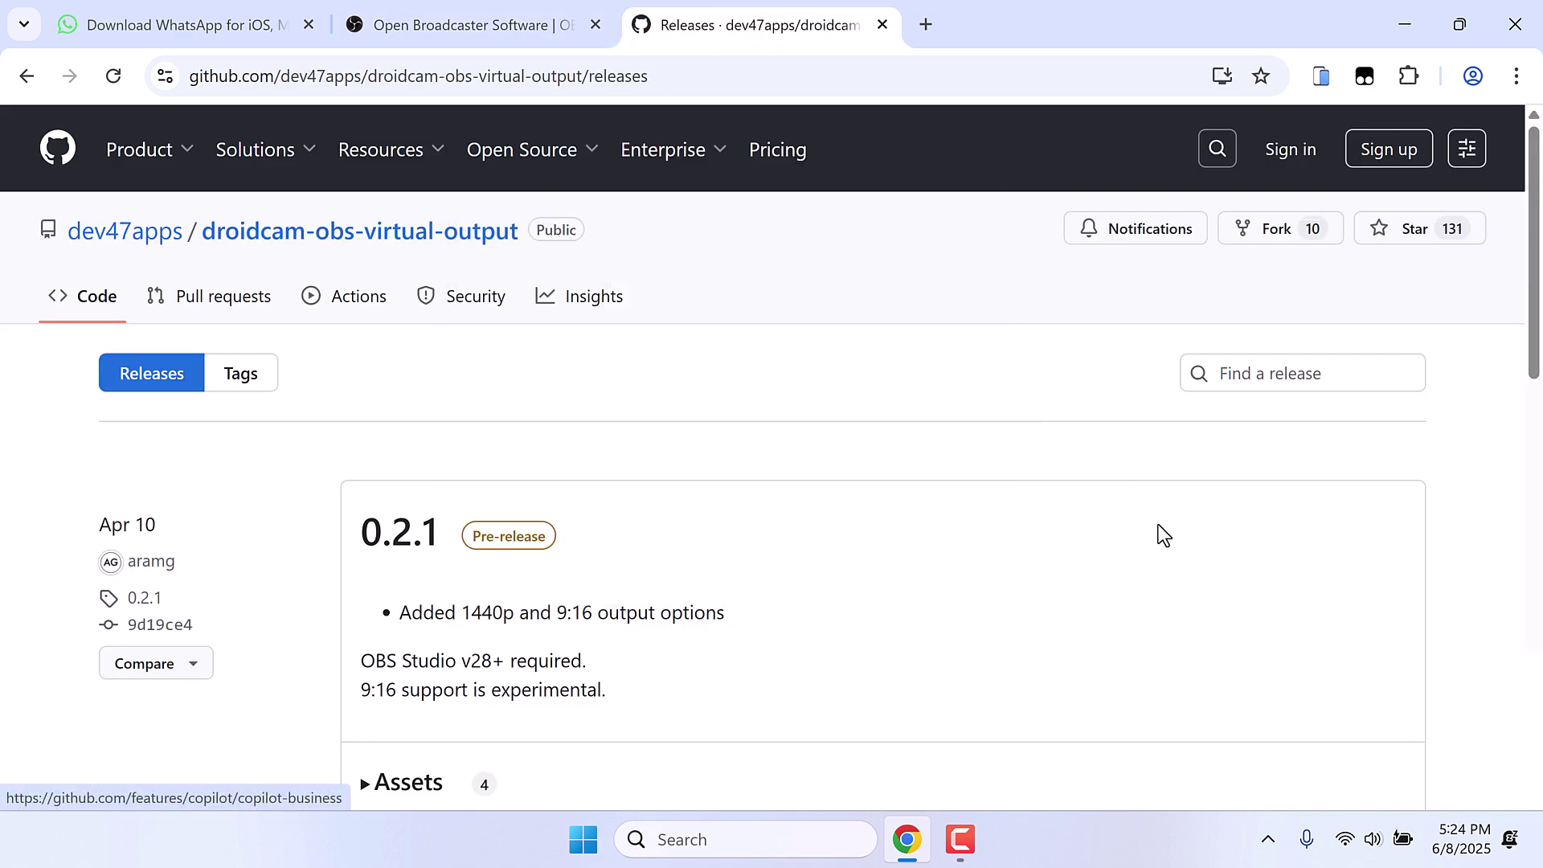
{"action": "scroll", "coordinate": [1162, 536], "scroll_direction": "down", "scroll_amount": 3}
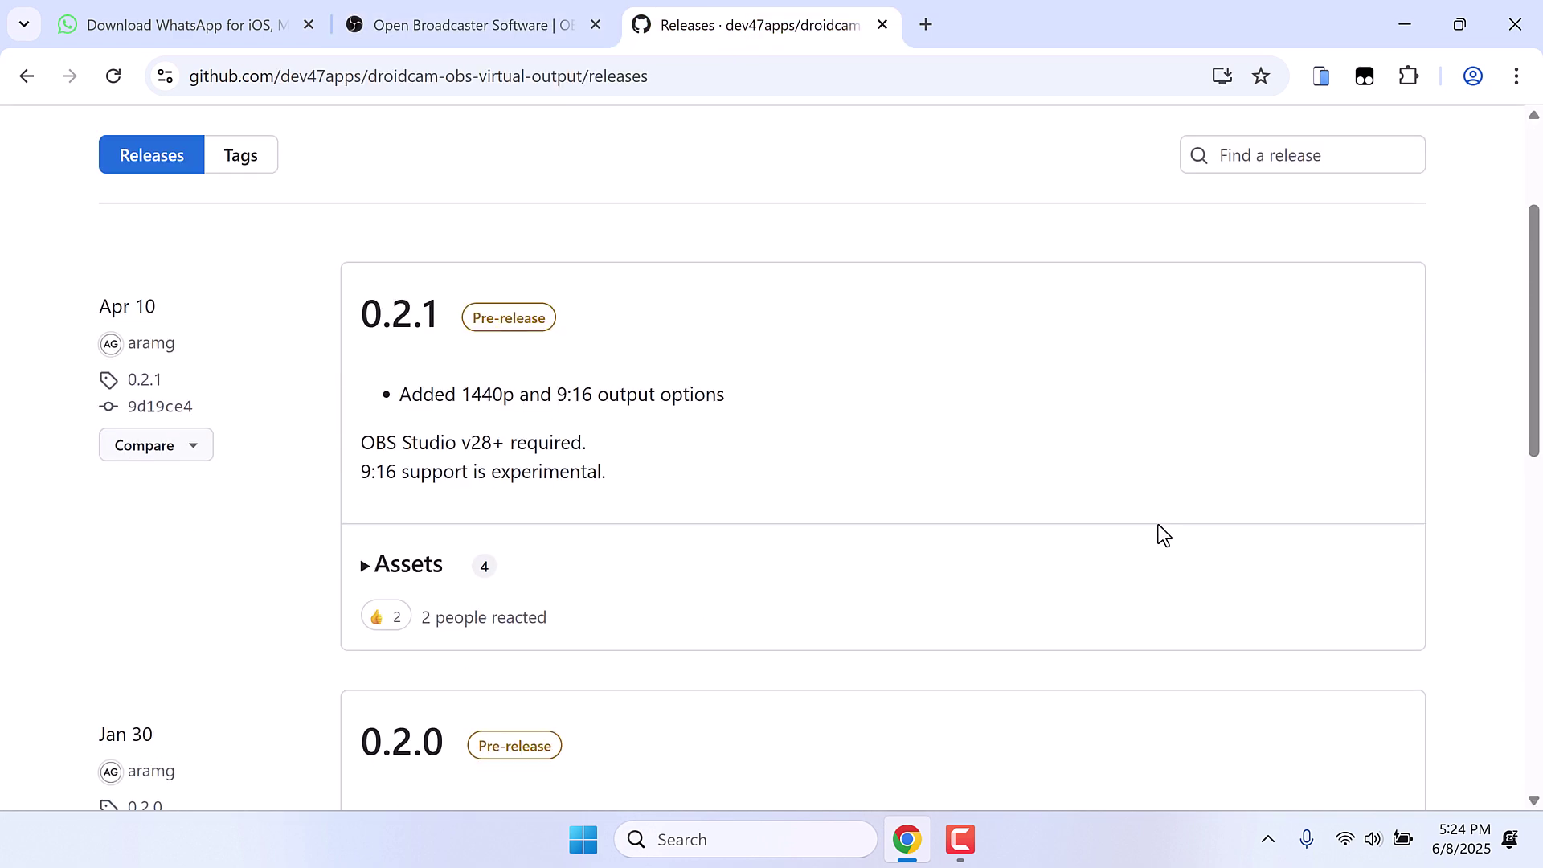
{"action": "left_click", "coordinate": [405, 552]}
{"action": "scroll", "coordinate": [402, 552], "scroll_direction": "down", "scroll_amount": 2}
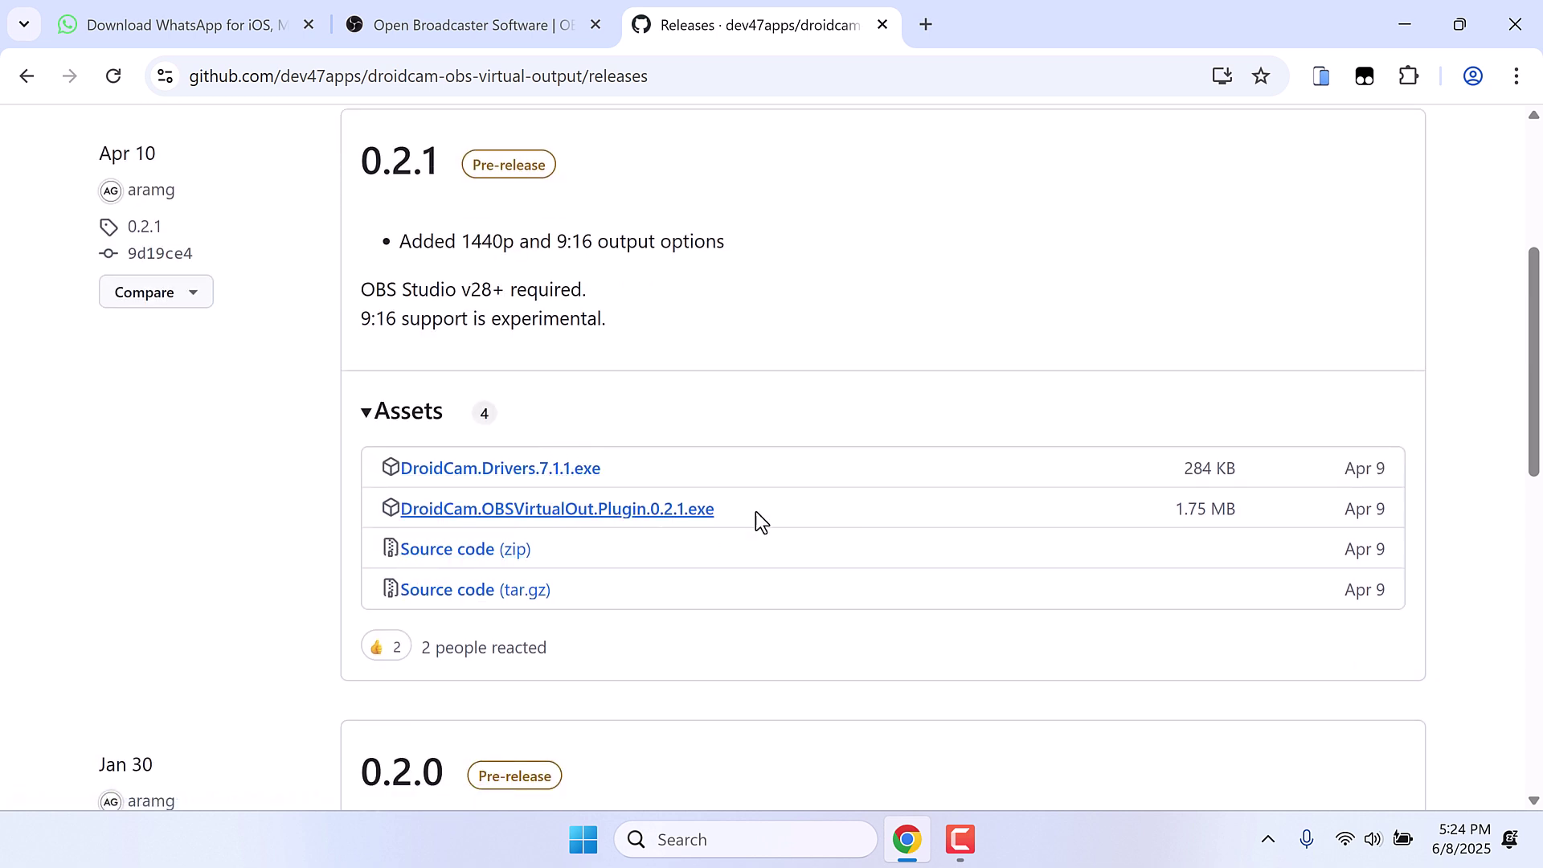
Download DroidCam.OBSVirtualOut.Plugin.0.2.1.exe and DroidCam.Drivers.7.1.1.exe, then view recent downloads.
{"action": "left_click", "coordinate": [604, 519]}
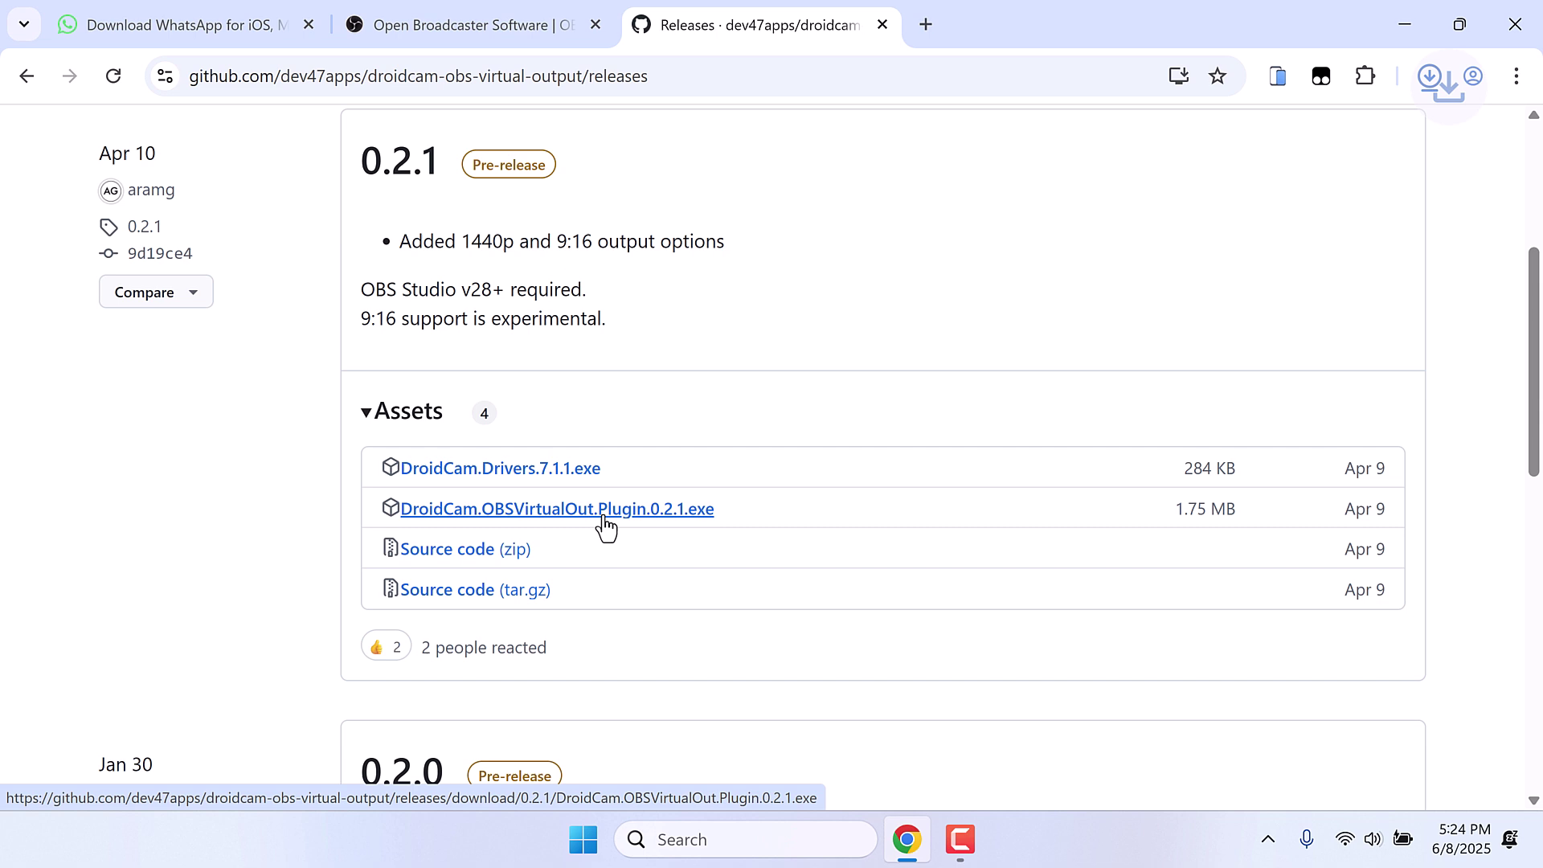
{"action": "left_click", "coordinate": [589, 474]}
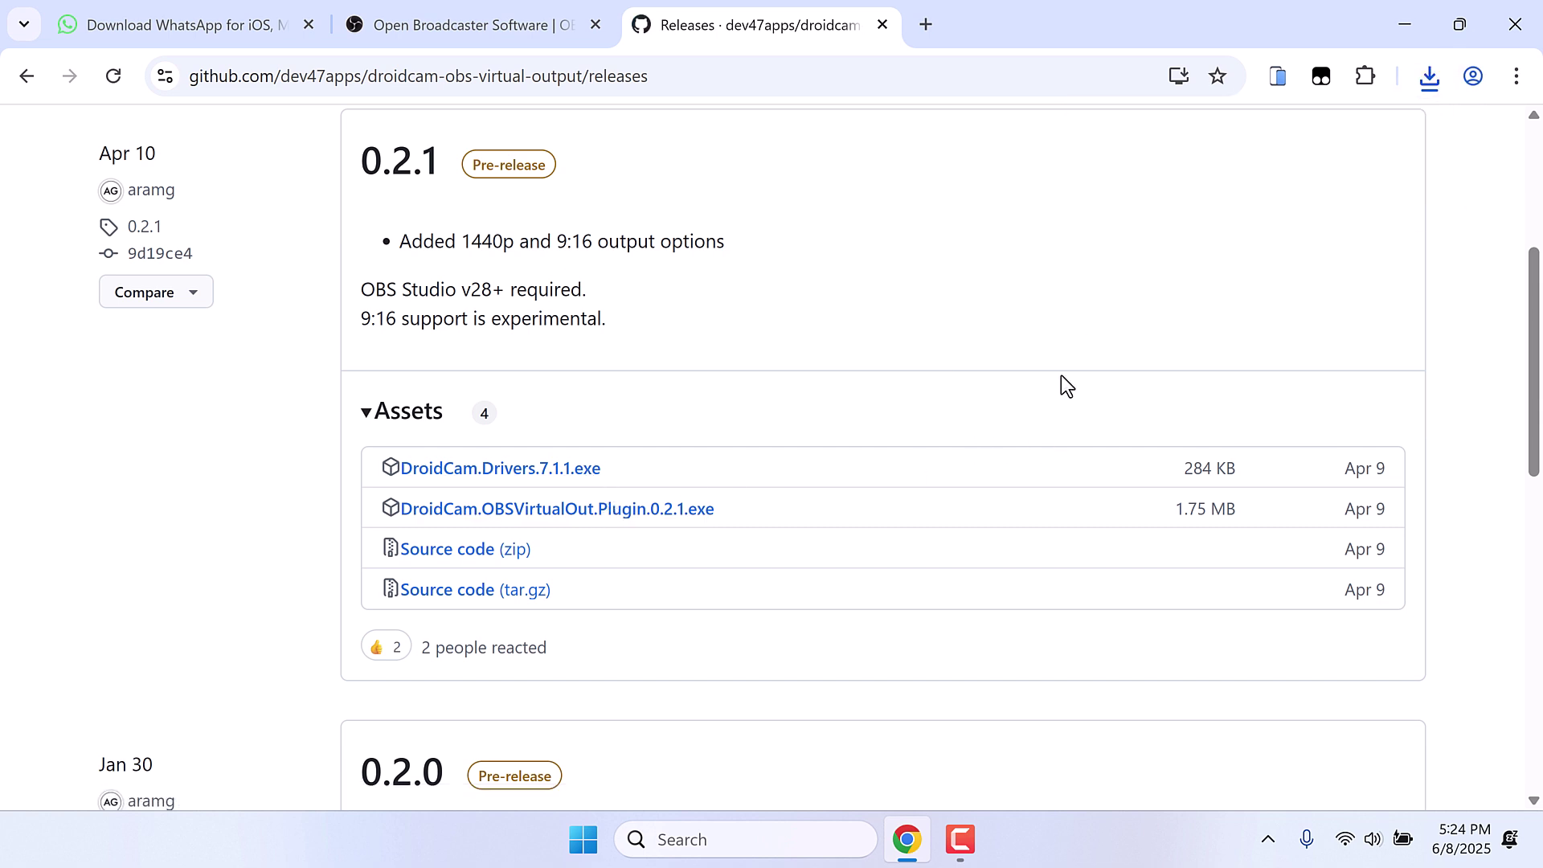
{"action": "left_click", "coordinate": [1440, 81]}
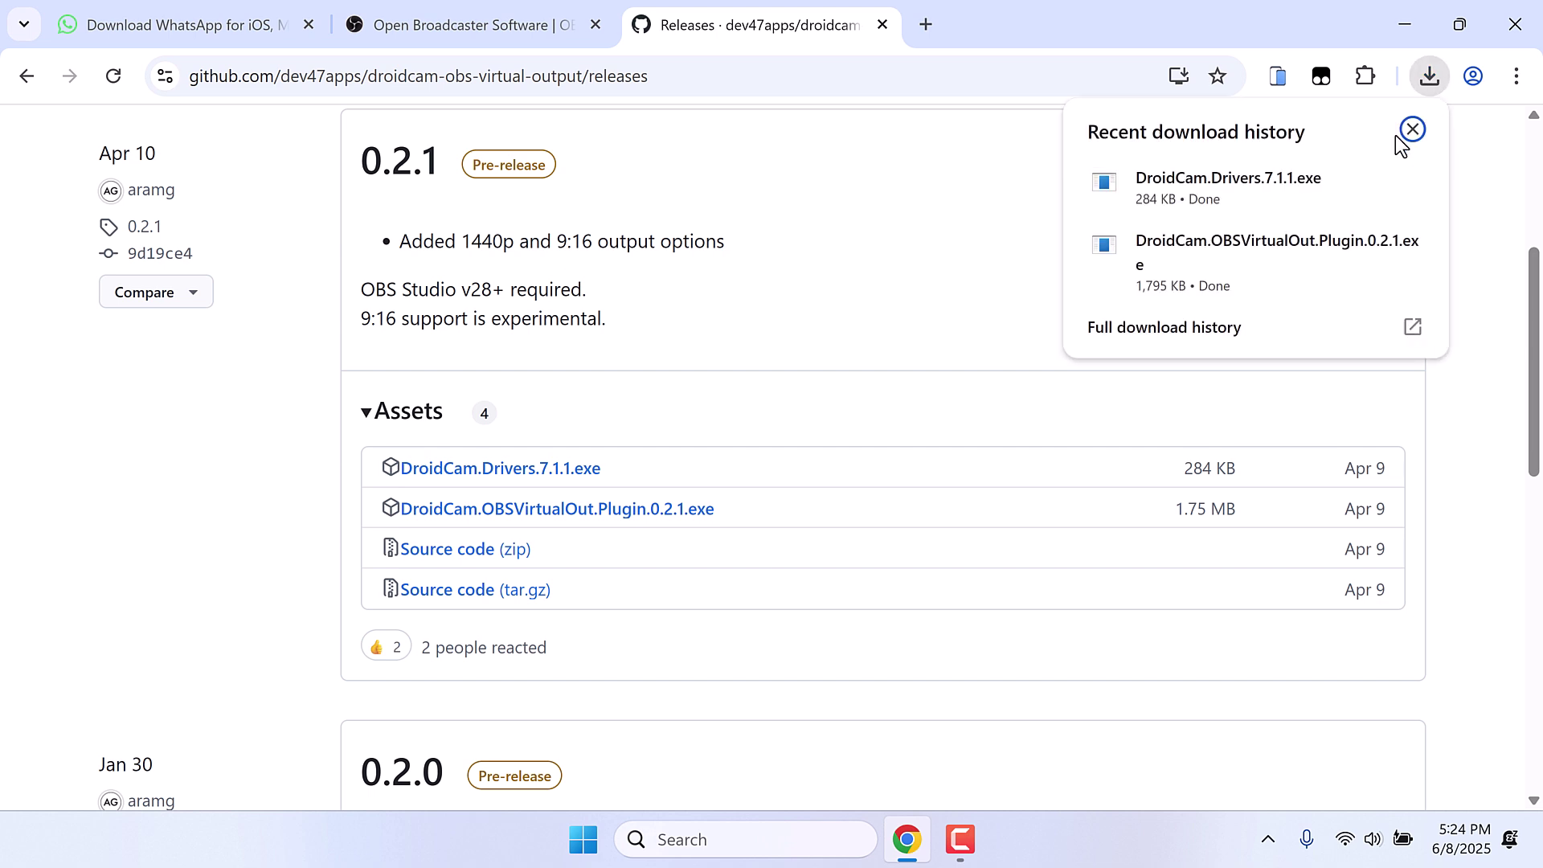
Install DroidCam Audio & Video Drivers 7.1.1 from the Downloads folder.
{"action": "left_click", "coordinate": [1364, 183]}
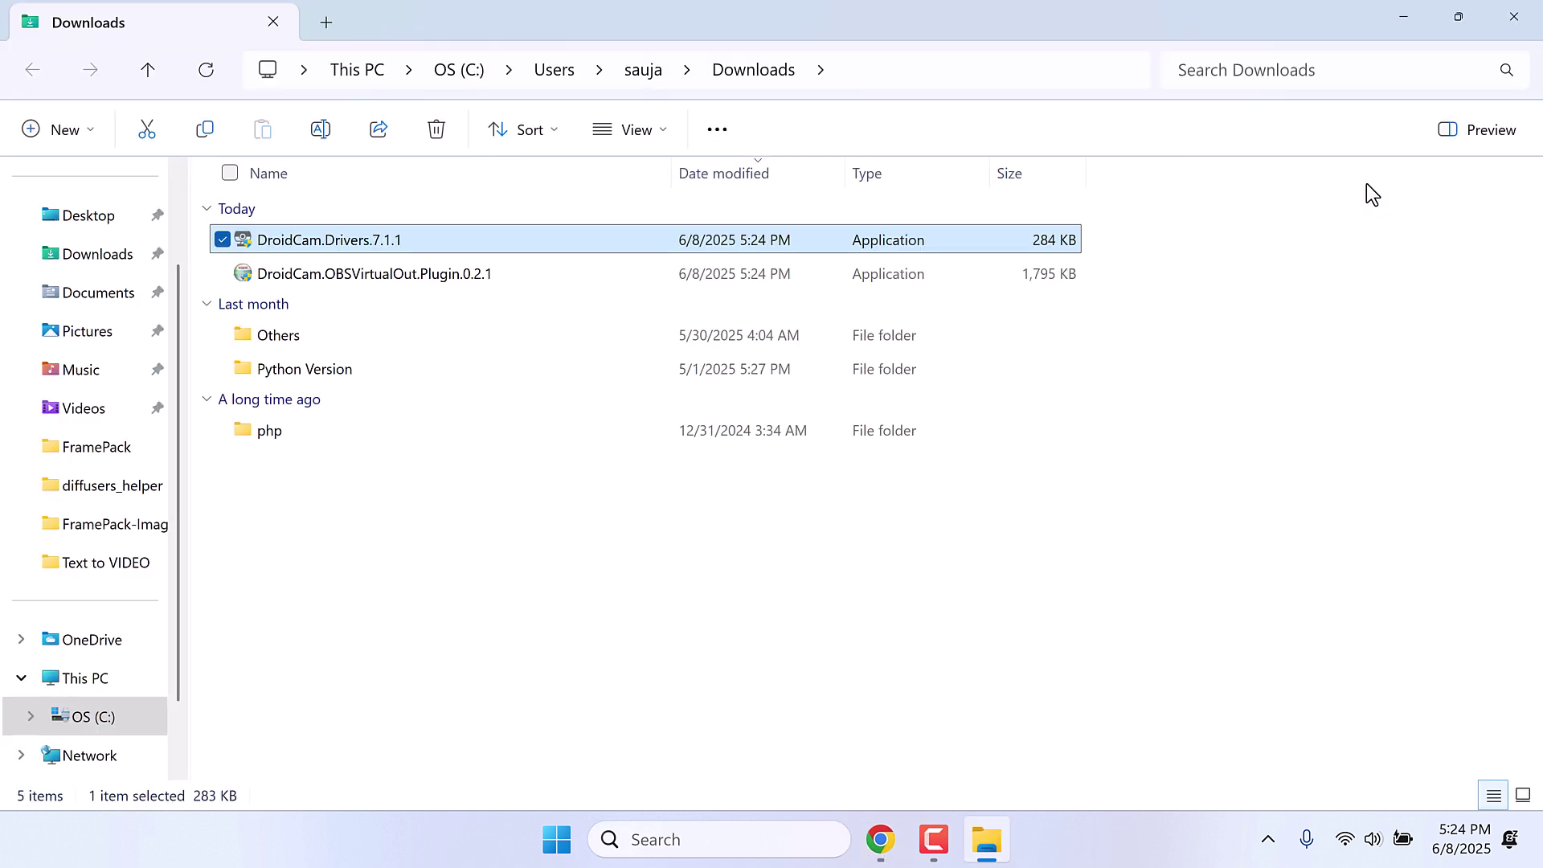
{"action": "double_click", "coordinate": [366, 244]}
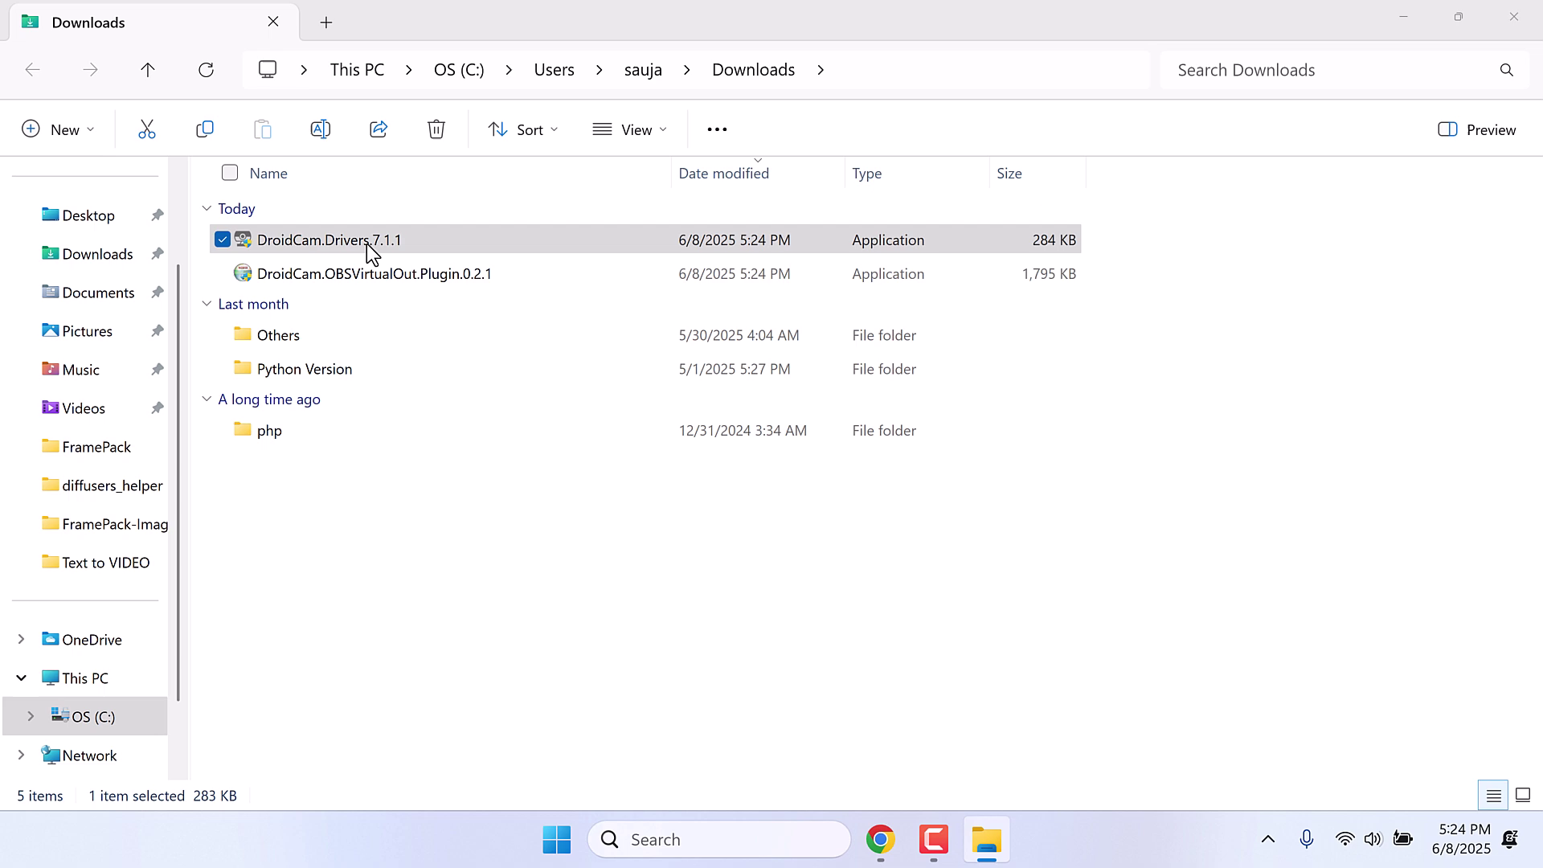
{"action": "left_click", "coordinate": [904, 615]}
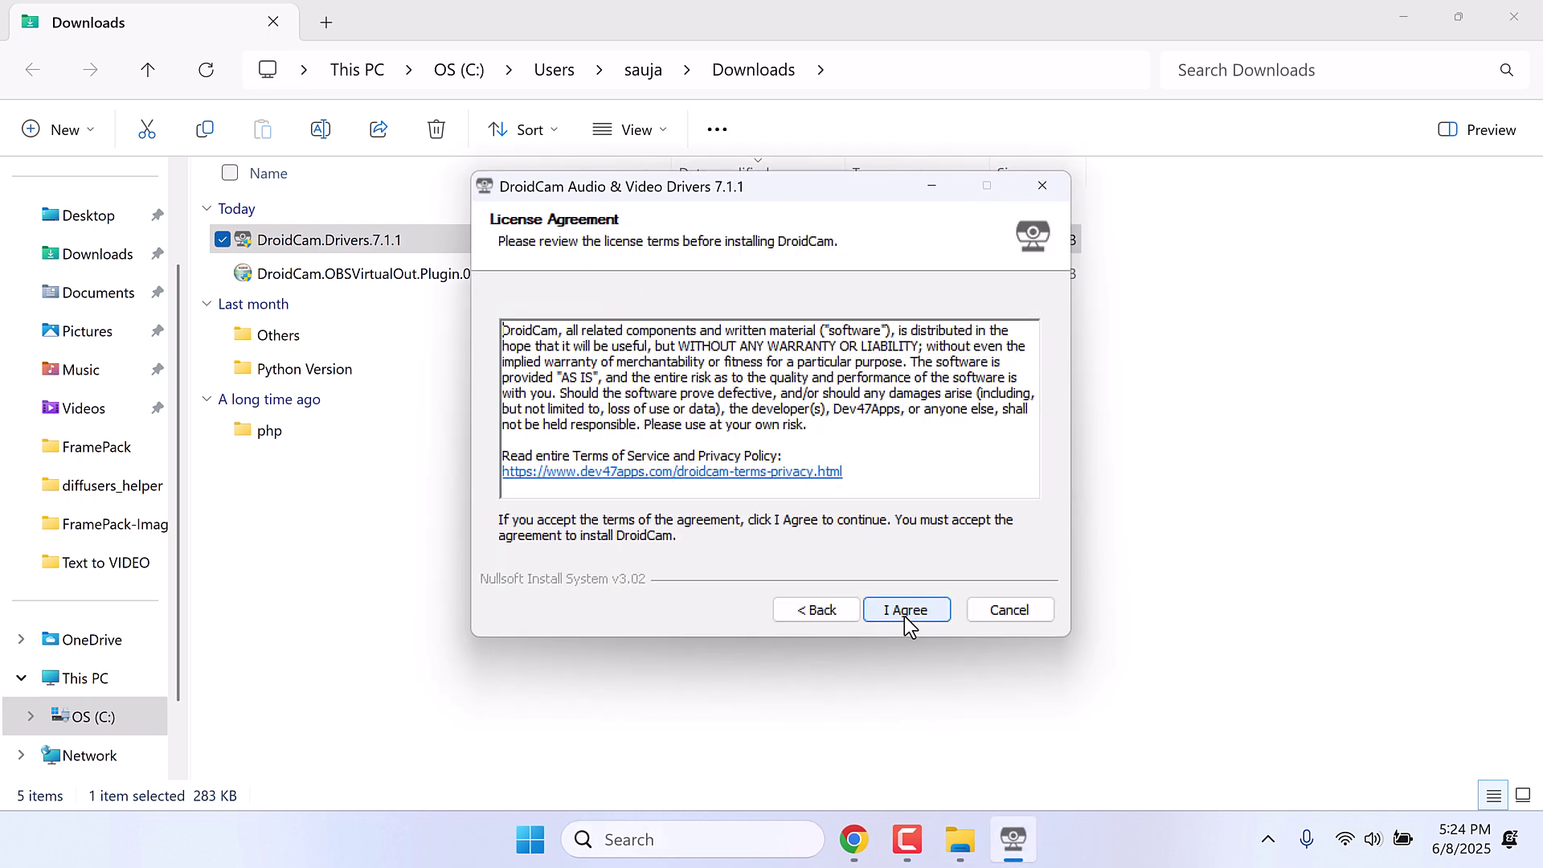
{"action": "left_click", "coordinate": [904, 615]}
{"action": "left_click", "coordinate": [904, 612]}
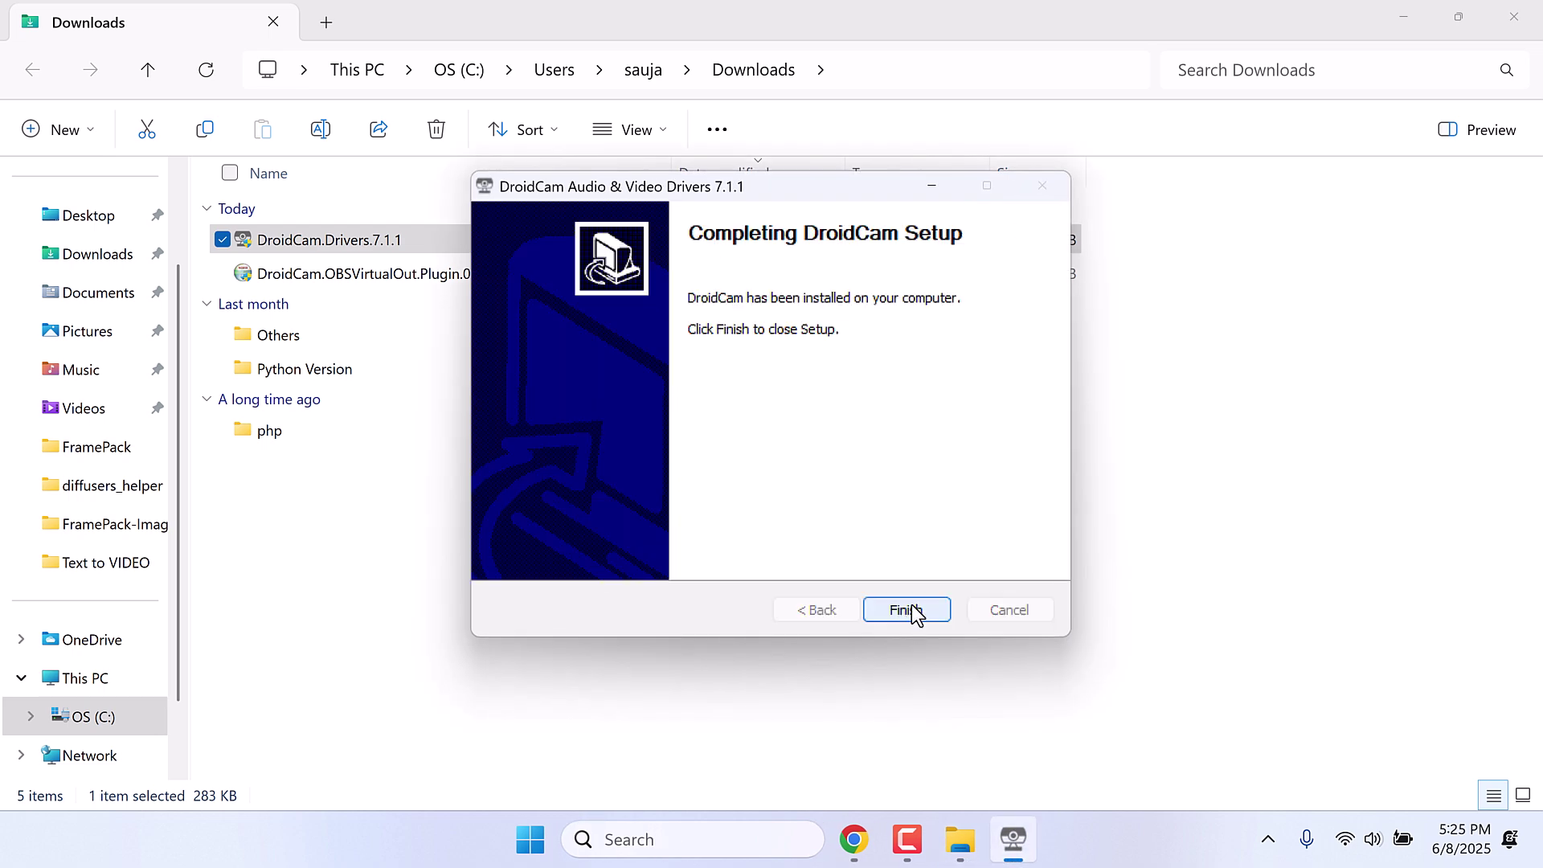
{"action": "left_click", "coordinate": [915, 612]}
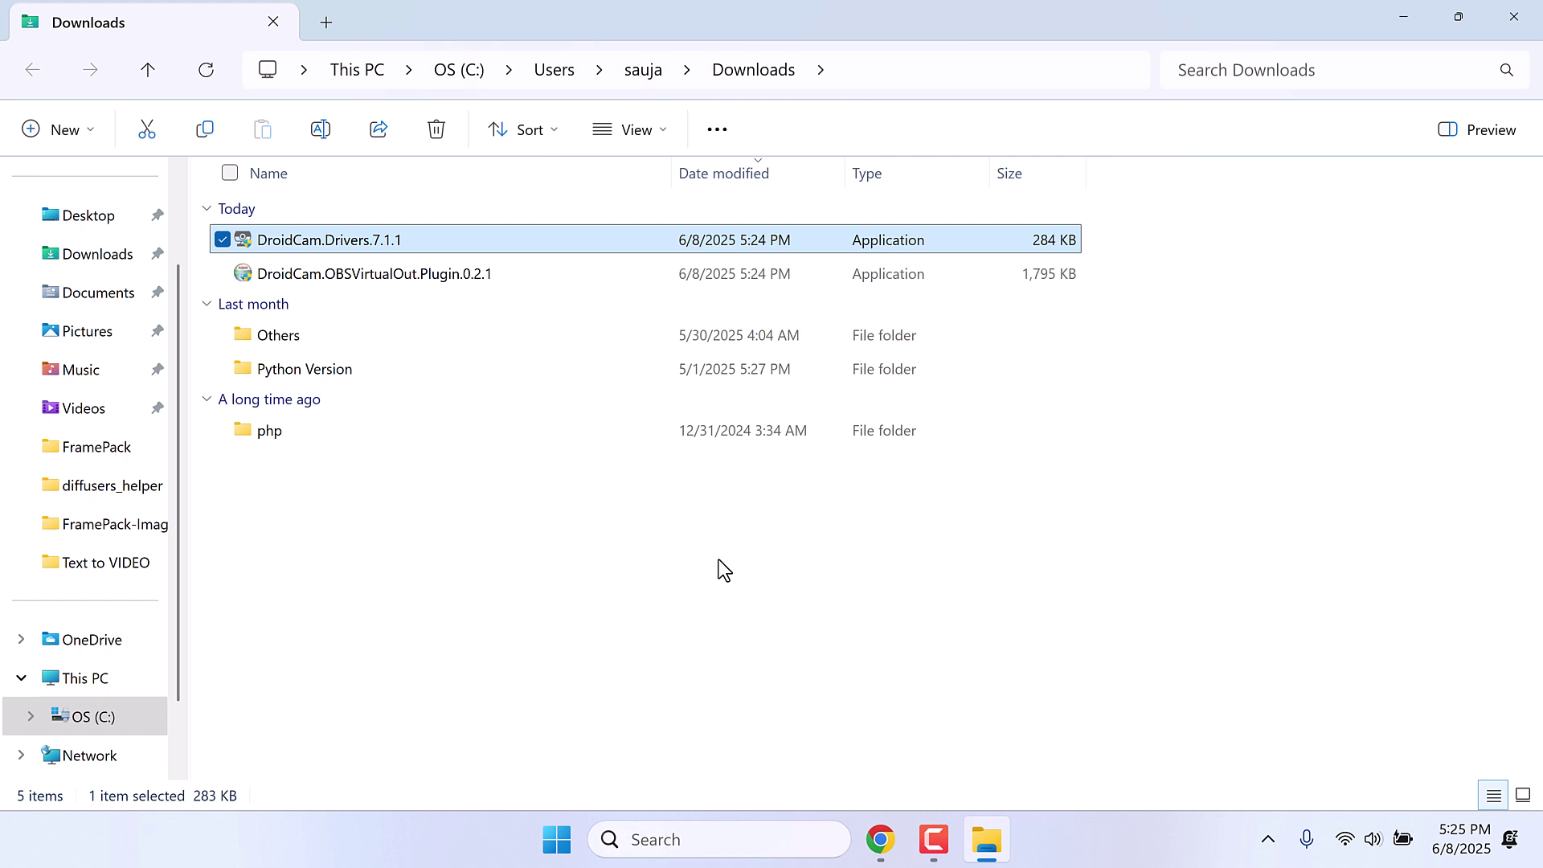
Install the DroidCam OBS Virtual Output plugin 0.2.1 into the OBS Studio folder.
{"action": "left_click", "coordinate": [482, 275]}
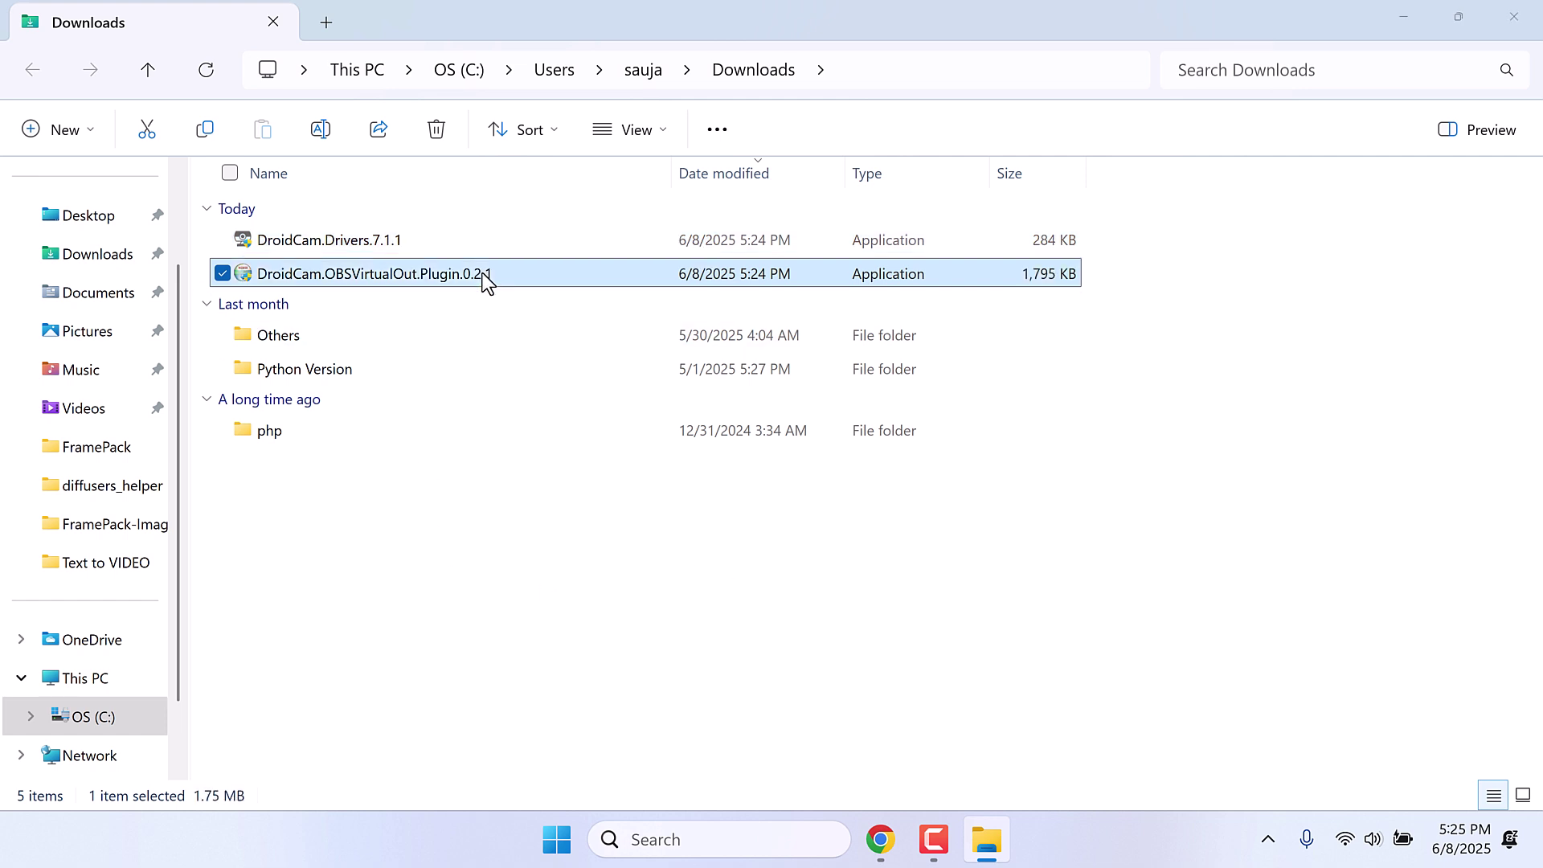
{"action": "double_click", "coordinate": [483, 275]}
{"action": "left_click", "coordinate": [906, 609]}
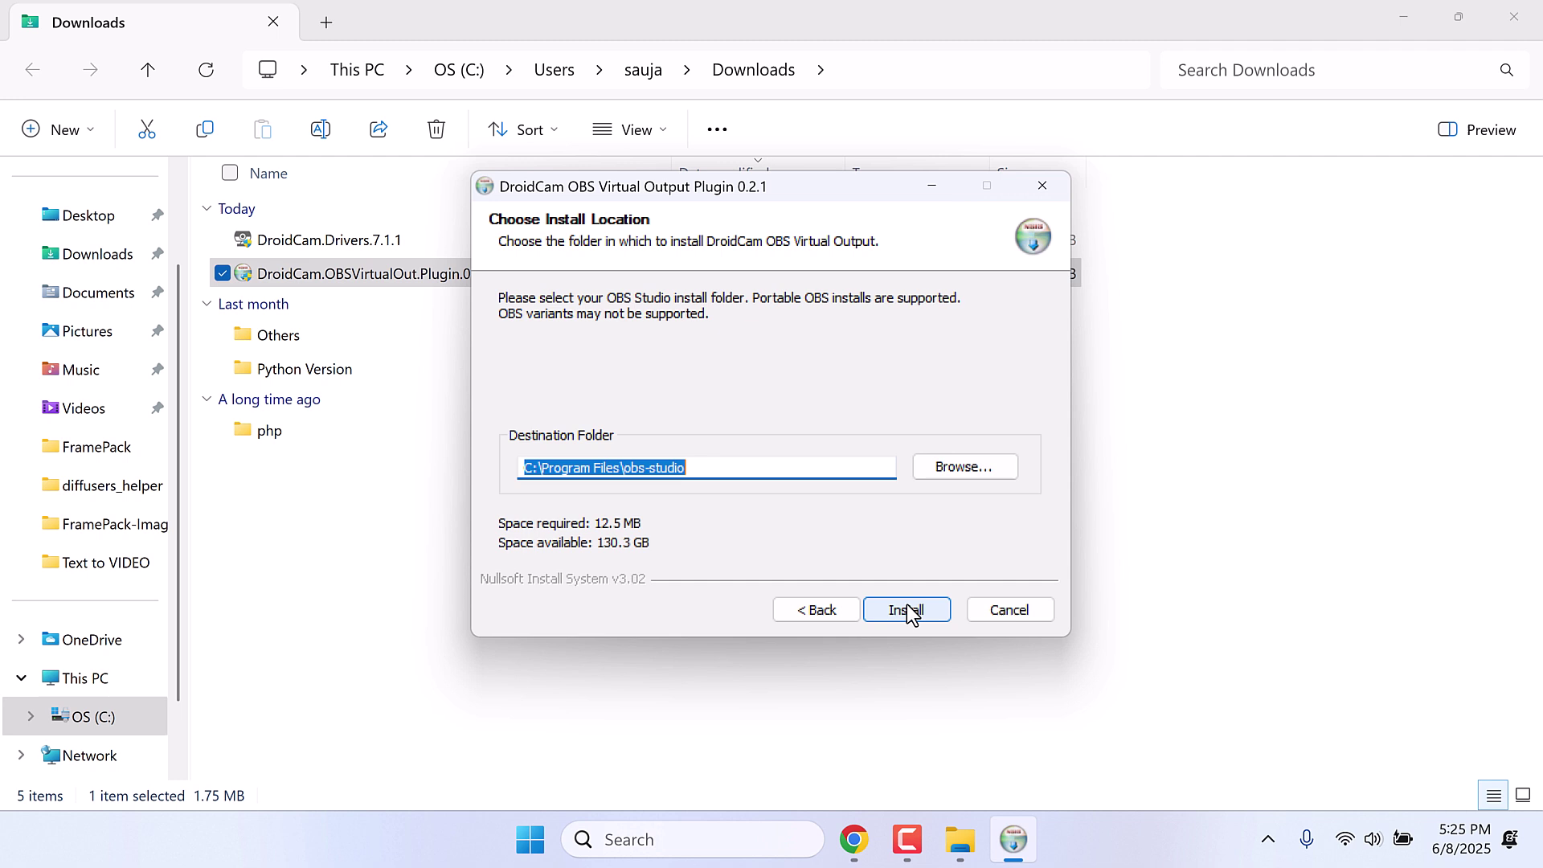
{"action": "left_click", "coordinate": [908, 611]}
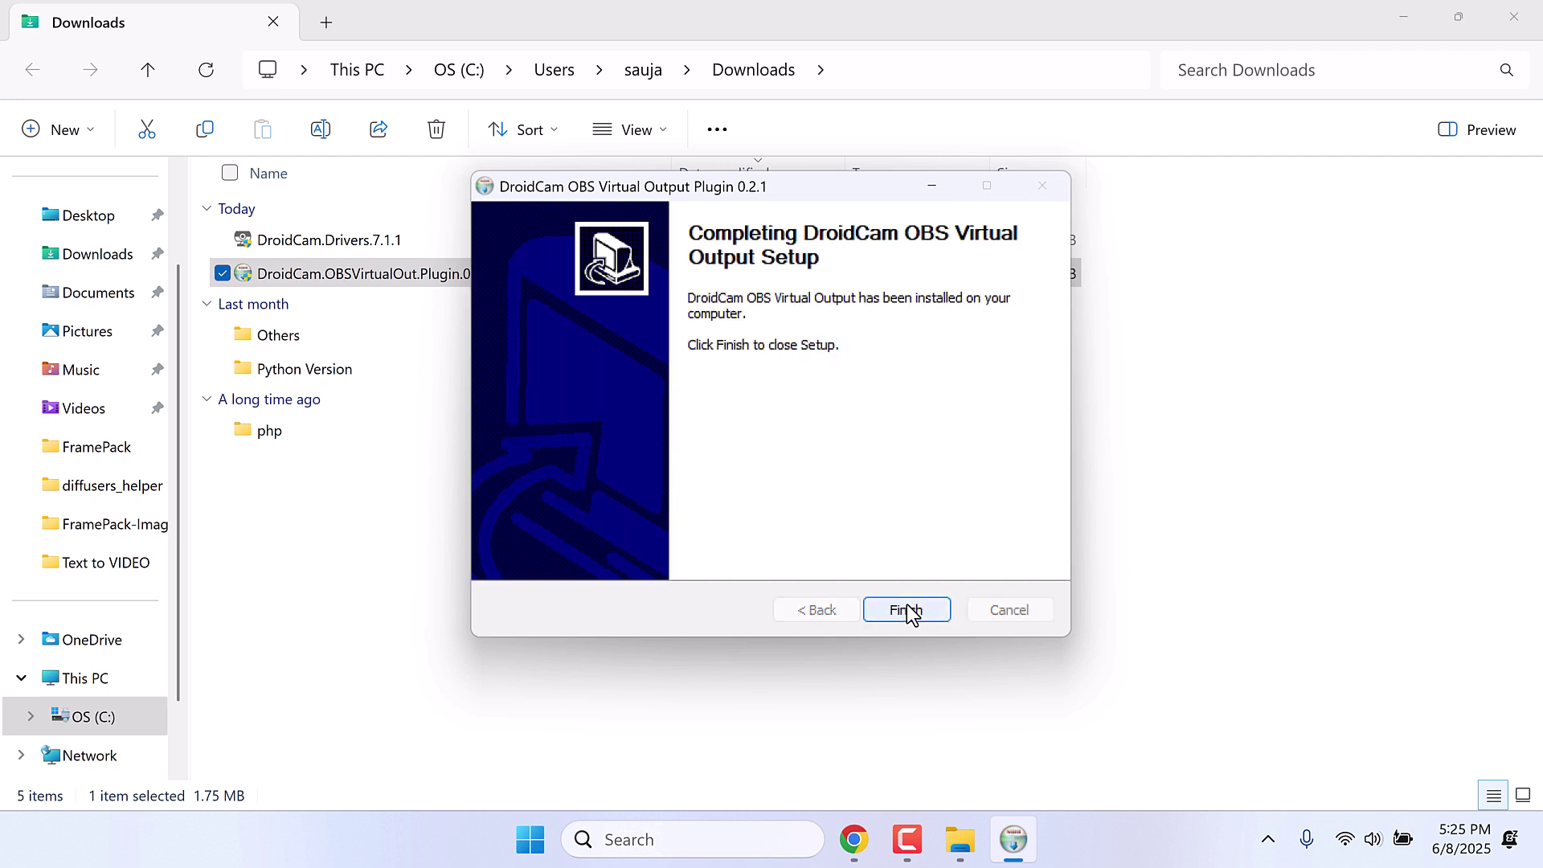
{"action": "left_click", "coordinate": [906, 610]}
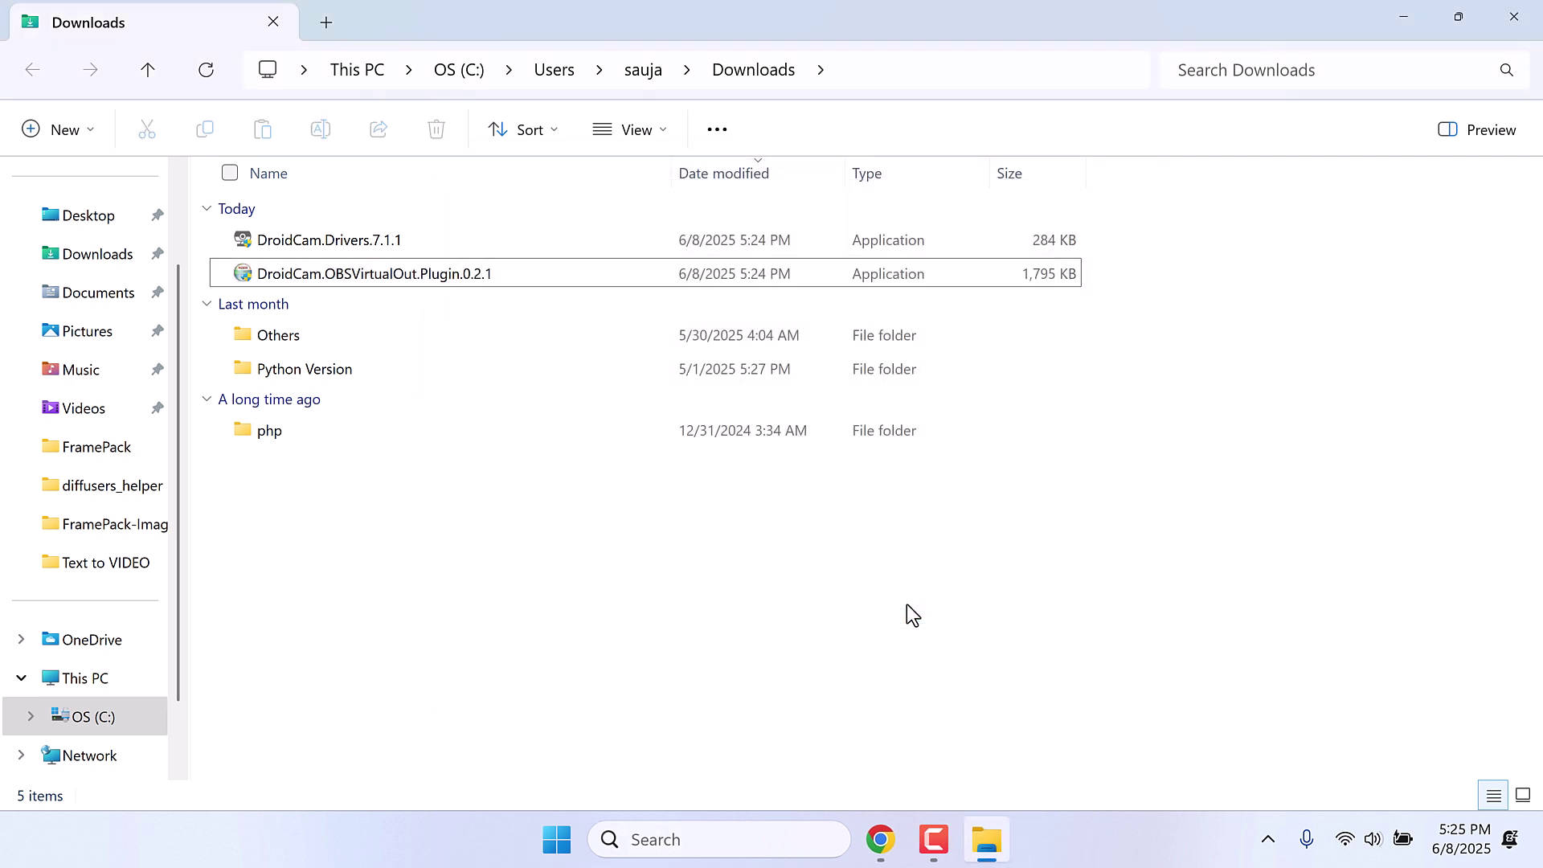
Close Explorer and Chrome, launch OBS, and enable Tools > DroidCam Virtual Output > Active.
{"action": "left_click", "coordinate": [1514, 16]}
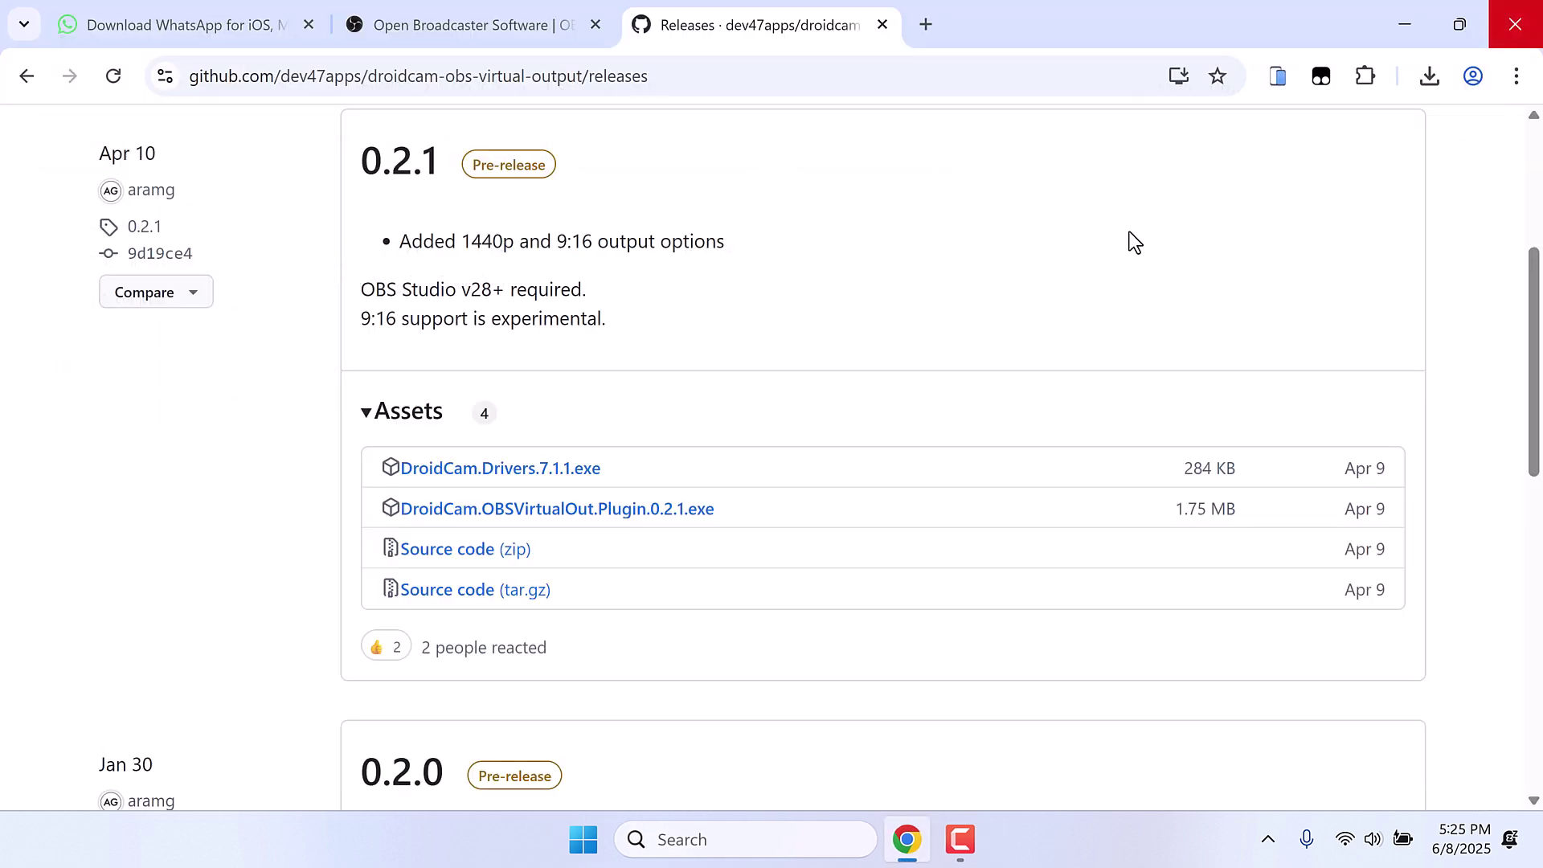
{"action": "left_click", "coordinate": [1514, 24]}
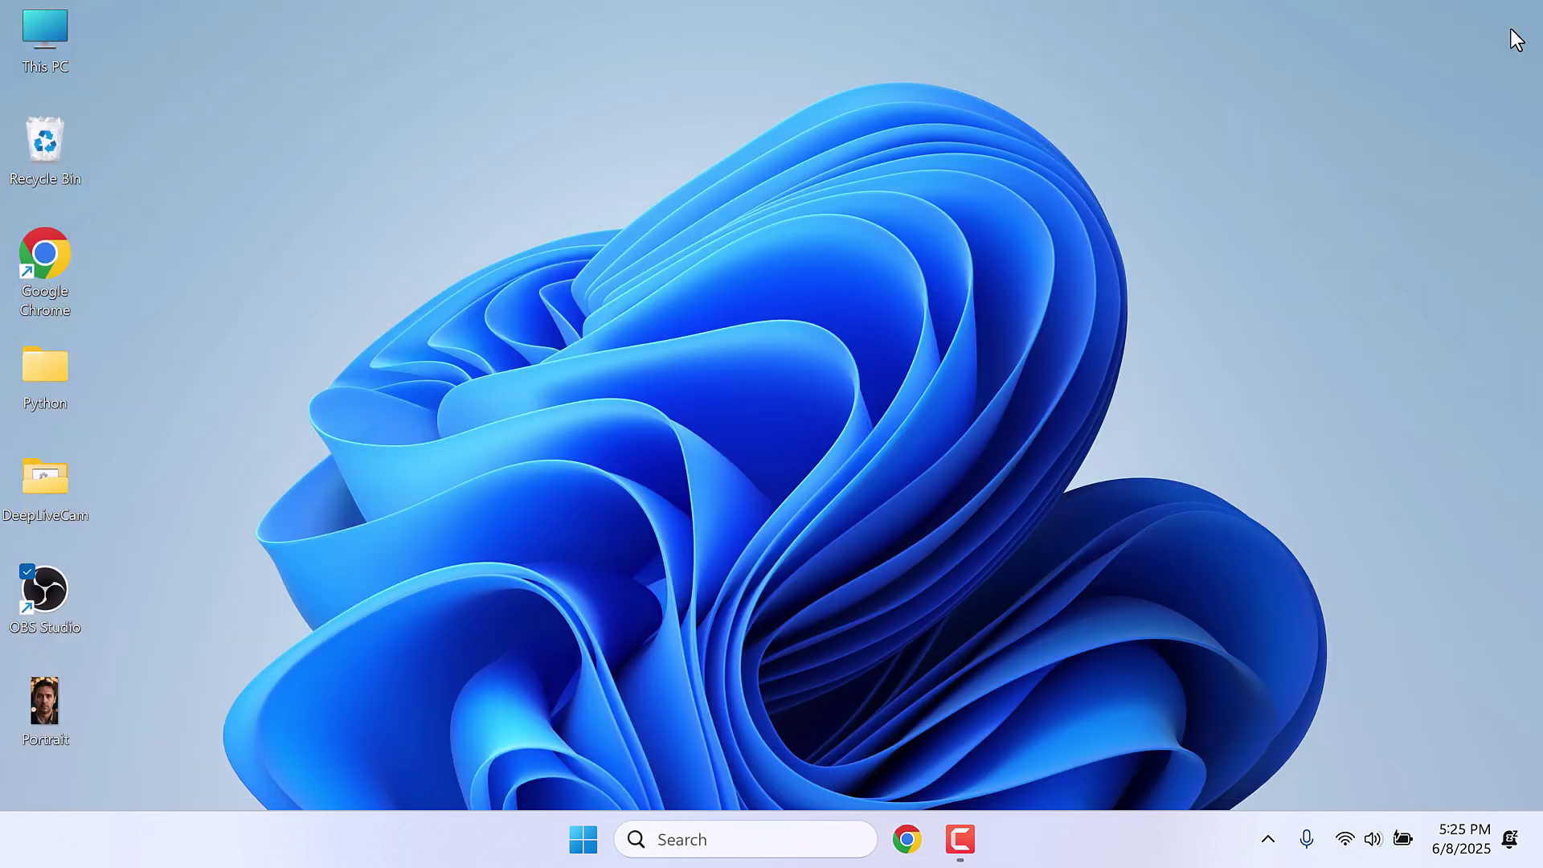
{"action": "double_click", "coordinate": [48, 598]}
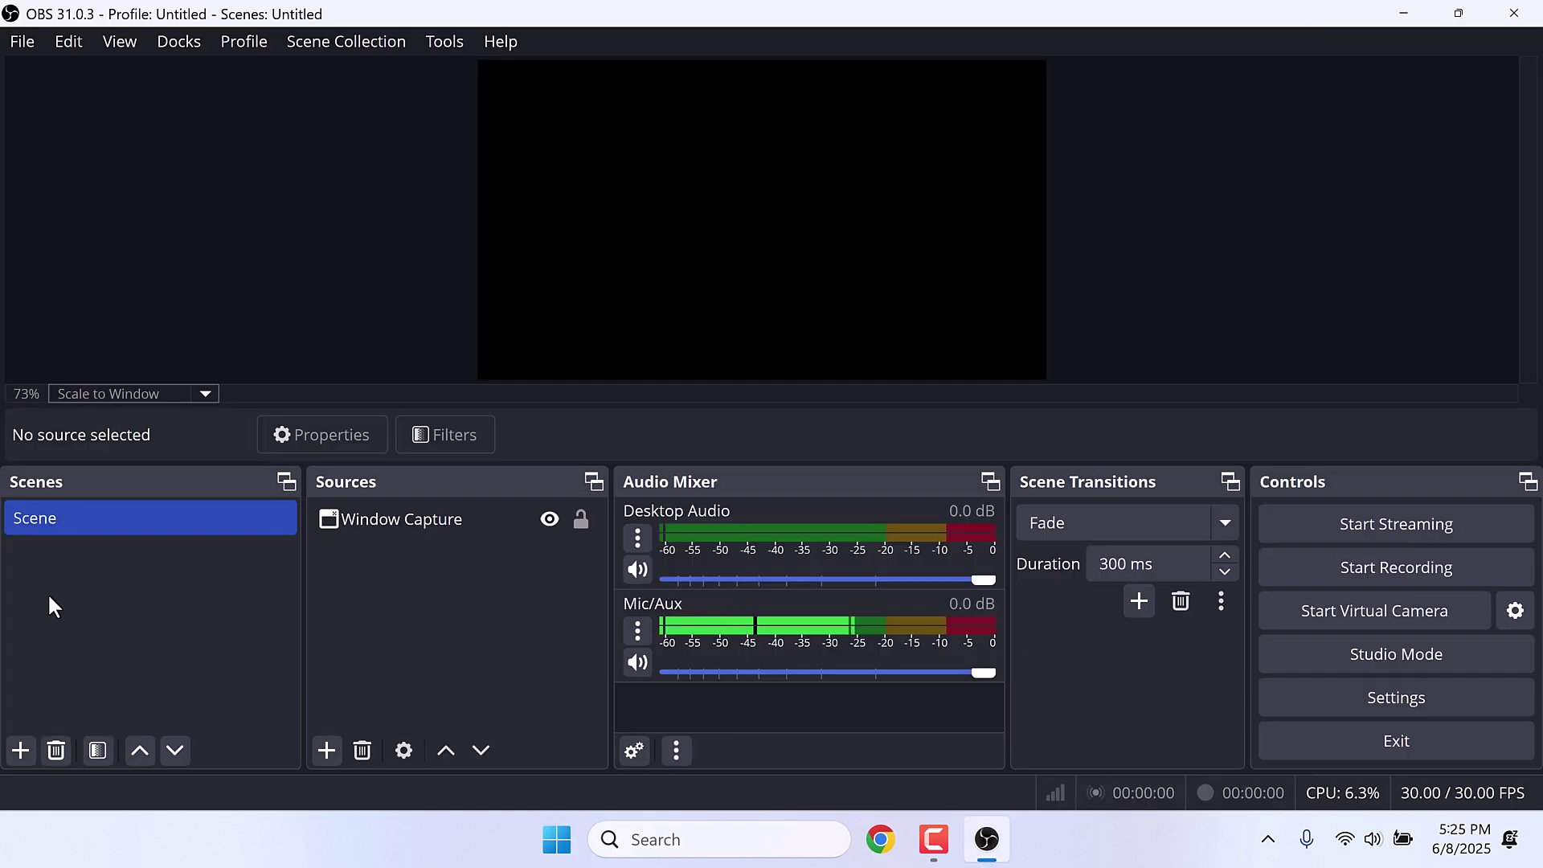
{"action": "left_click", "coordinate": [446, 41]}
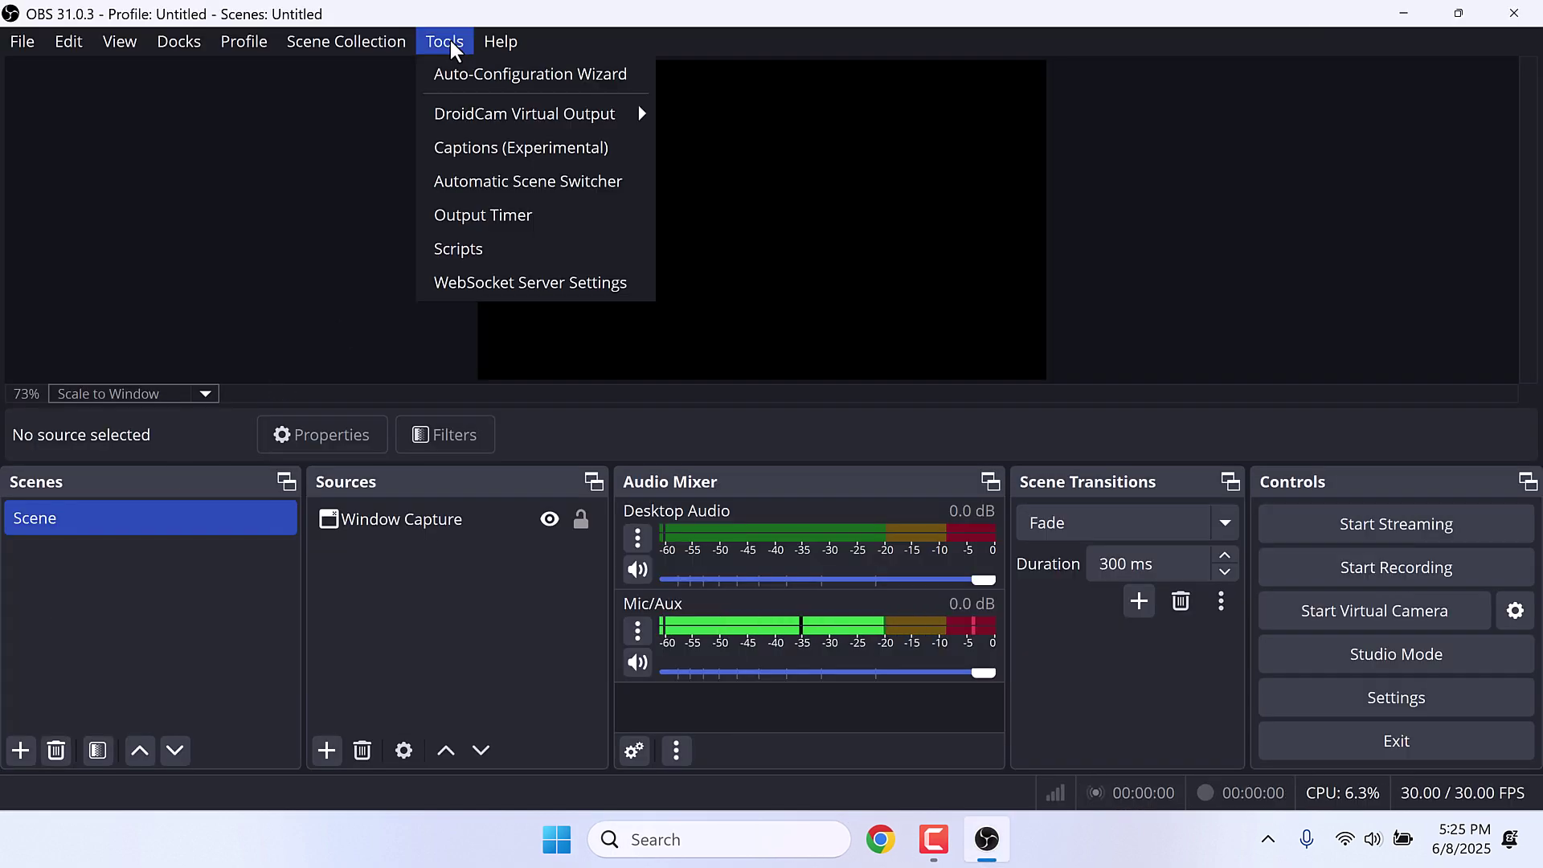
{"action": "mouse_move", "coordinate": [565, 116]}
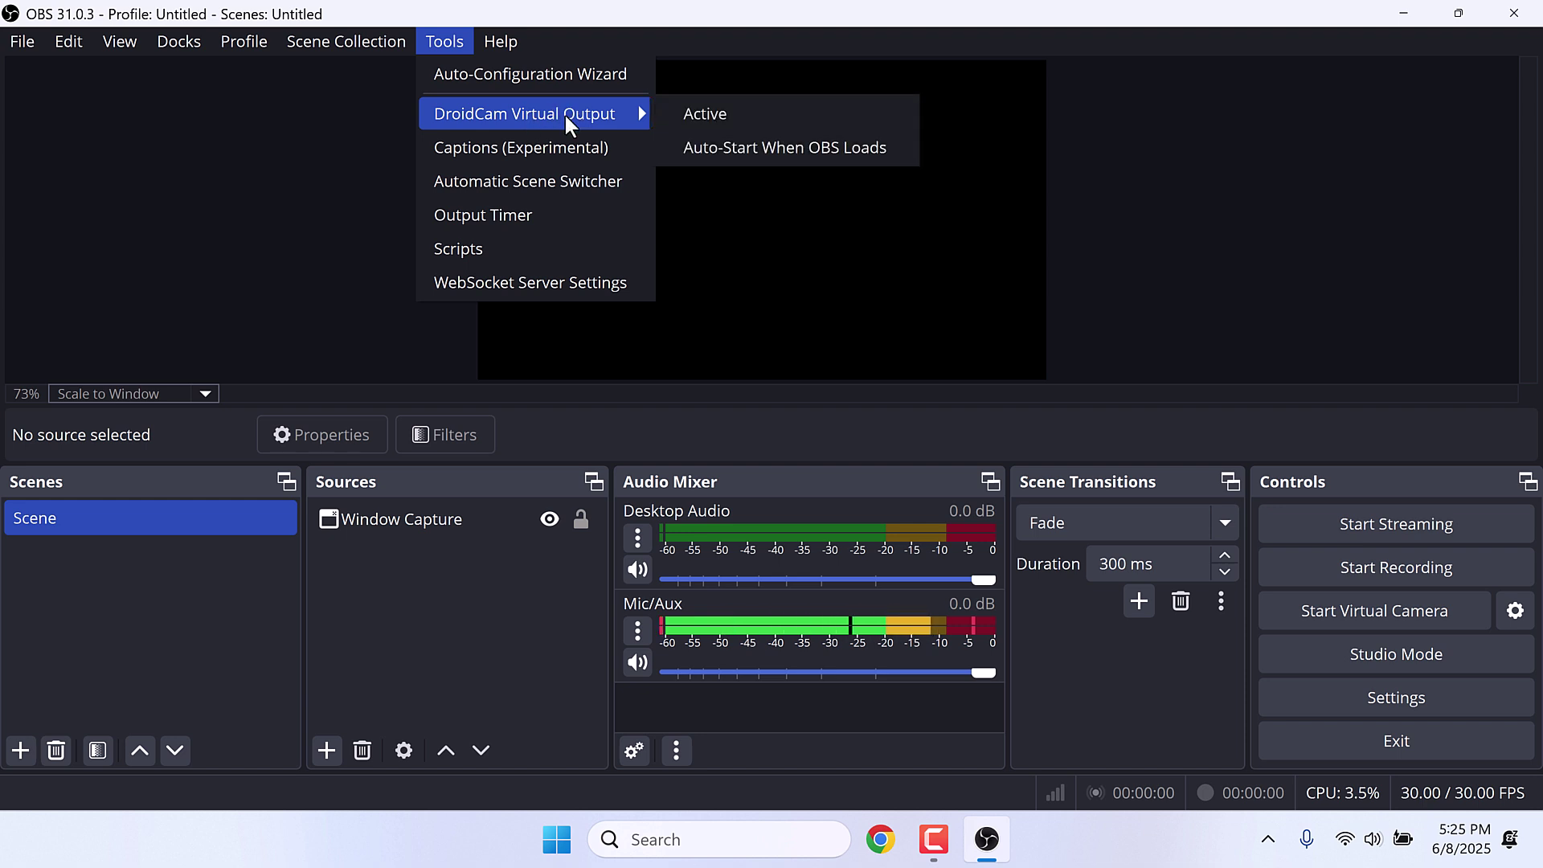
{"action": "left_click", "coordinate": [702, 115]}
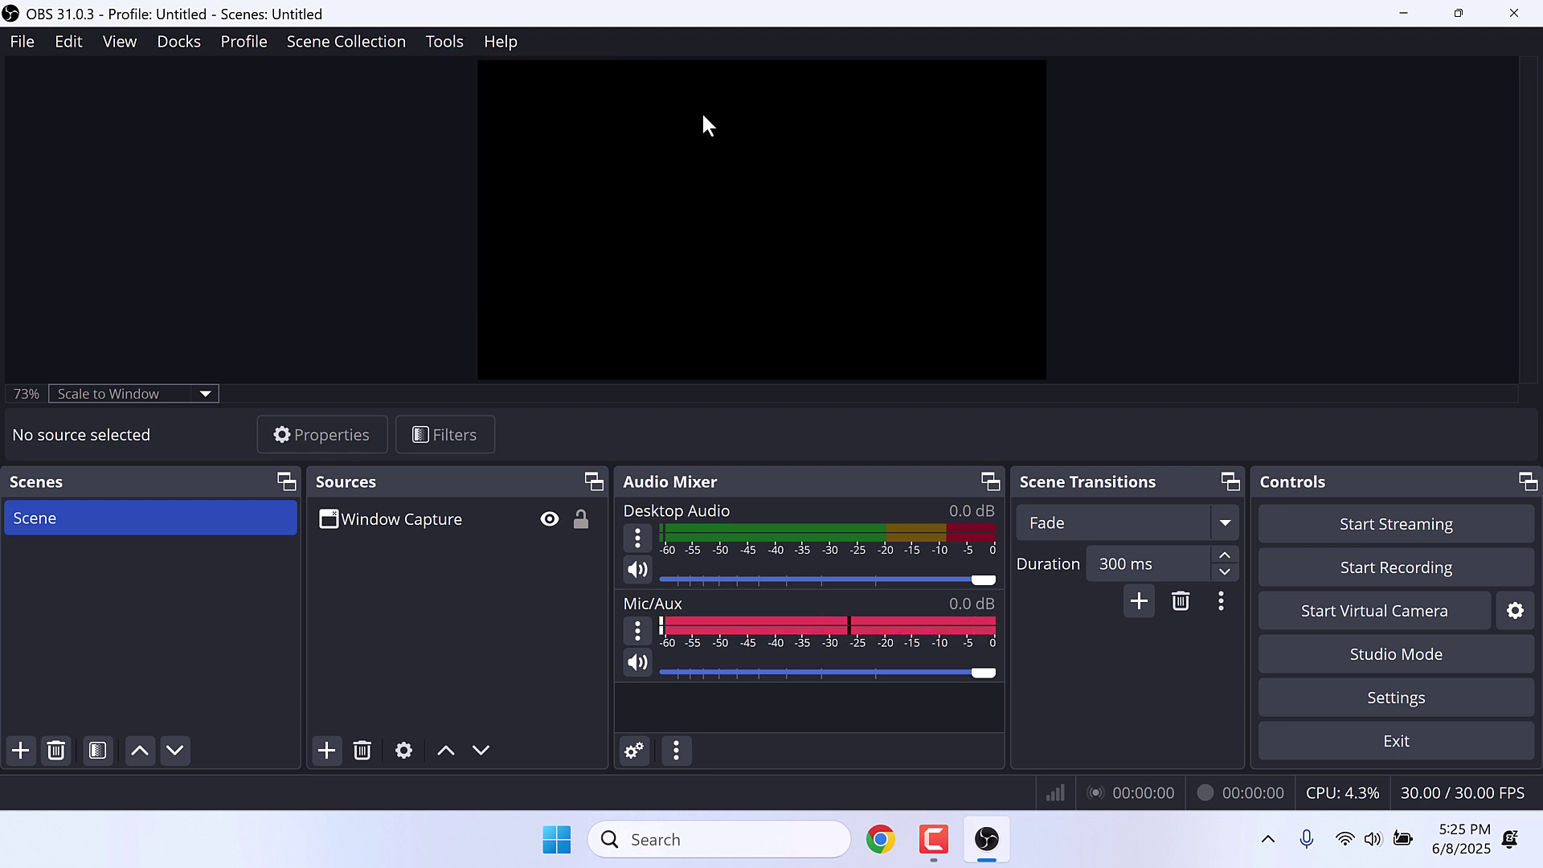
{"action": "left_click", "coordinate": [450, 45]}
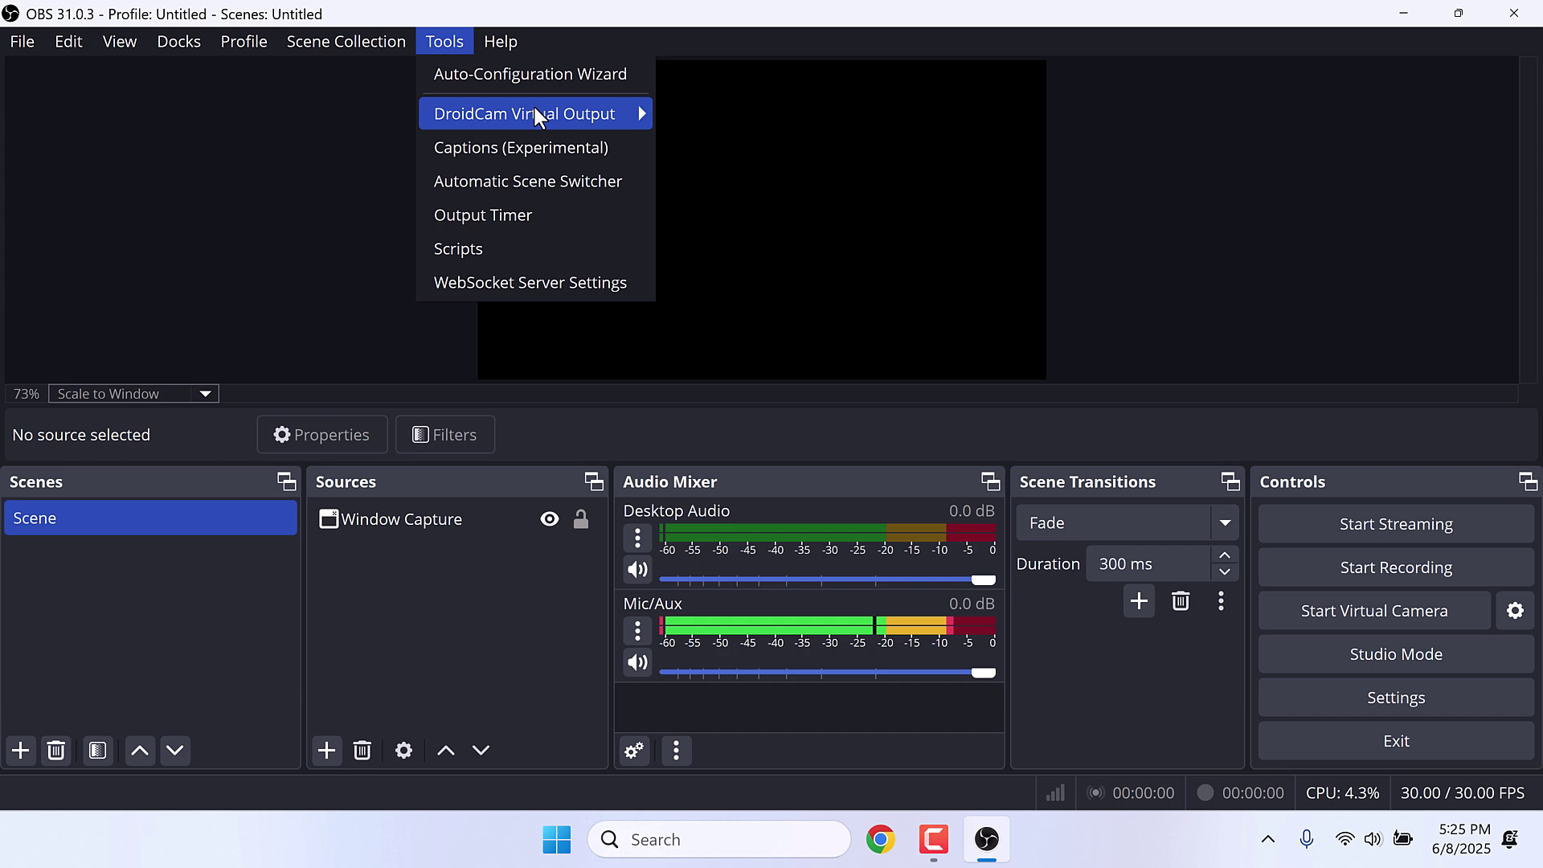
{"action": "mouse_move", "coordinate": [534, 113]}
{"action": "left_click", "coordinate": [1184, 185]}
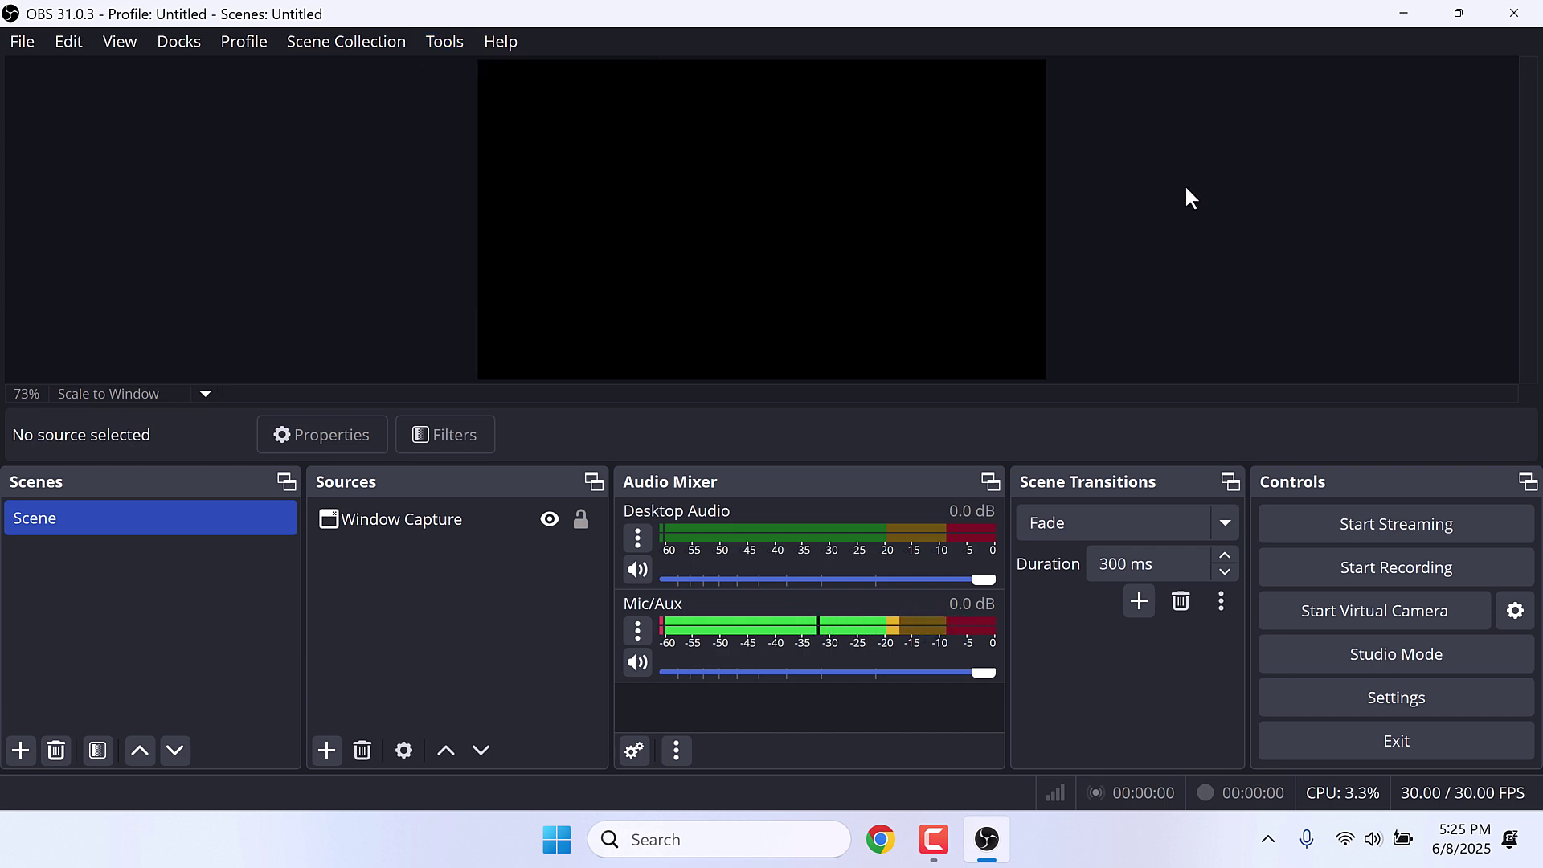
Minimize OBS and search Windows for 'whats'.
{"action": "left_click", "coordinate": [990, 839]}
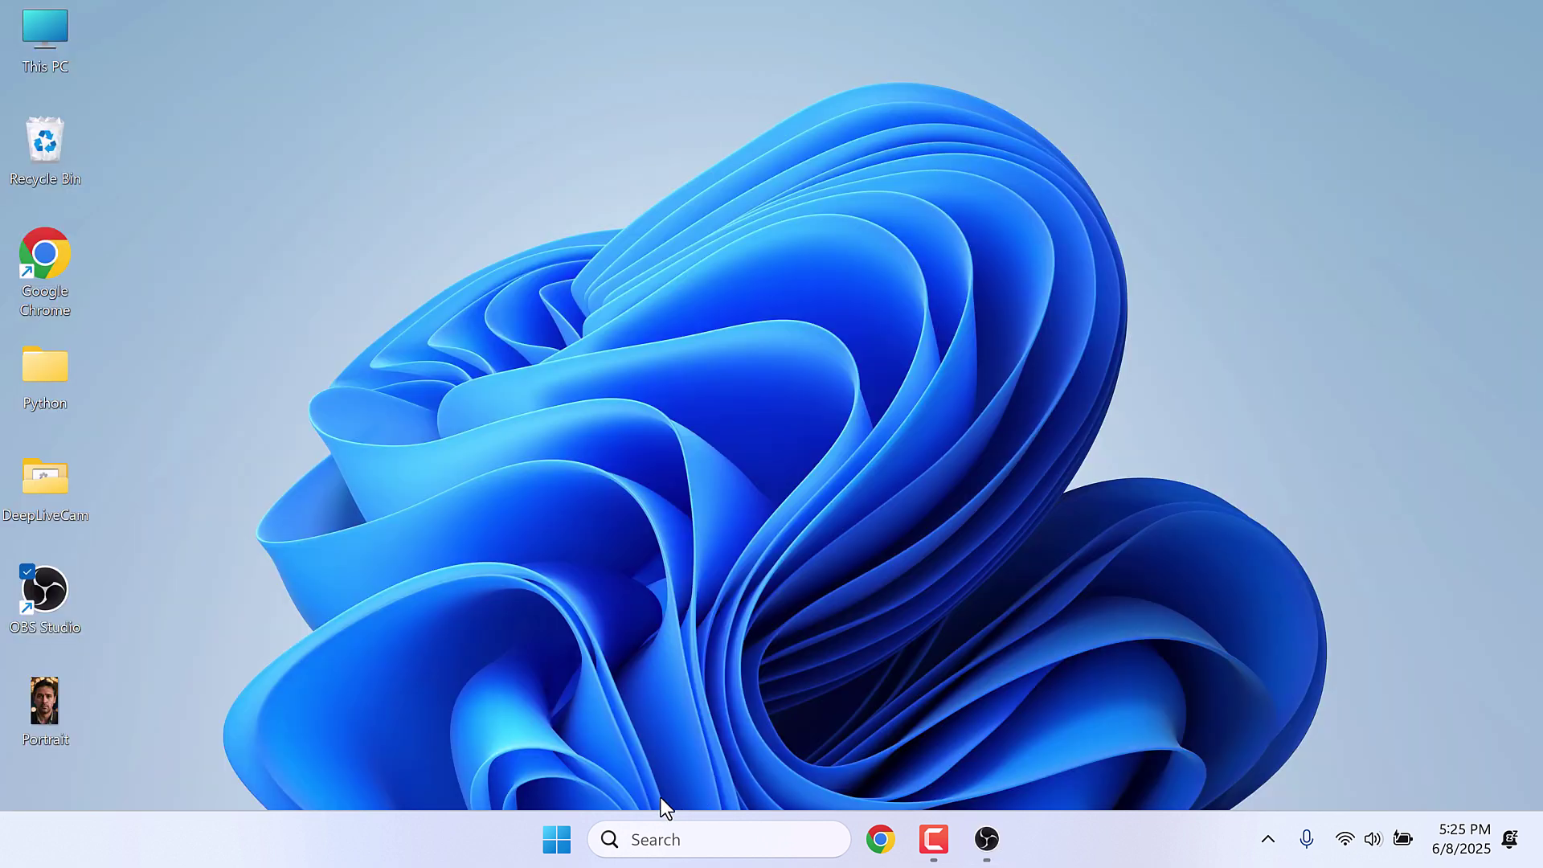
{"action": "left_click", "coordinate": [575, 829]}
{"action": "type", "text": "whats"}
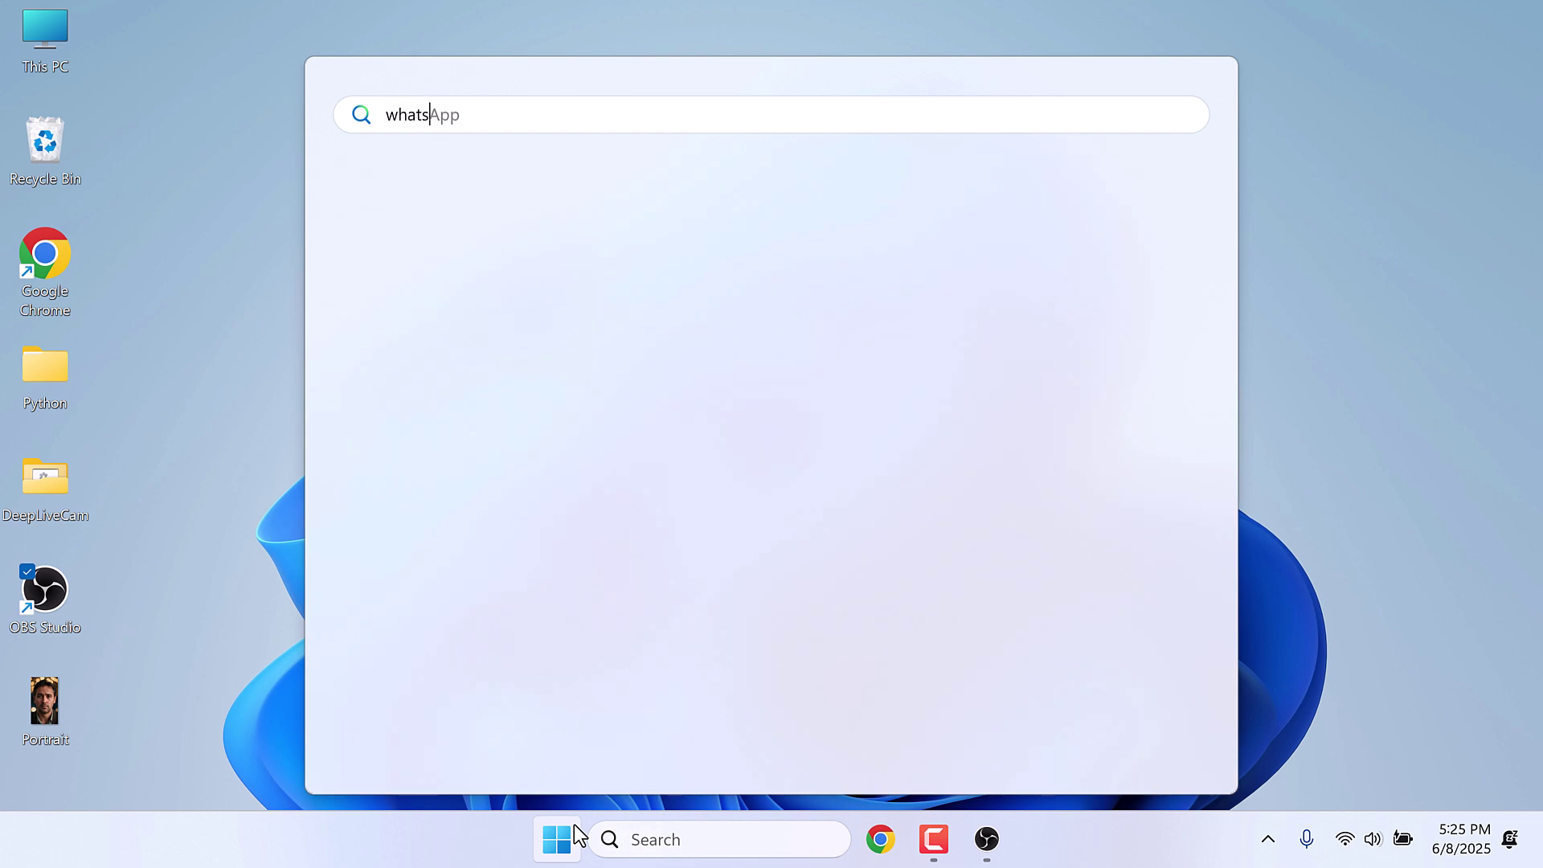
Launch WhatsApp and set its Video & voice camera to DroidCam Video.
{"action": "left_click", "coordinate": [532, 292]}
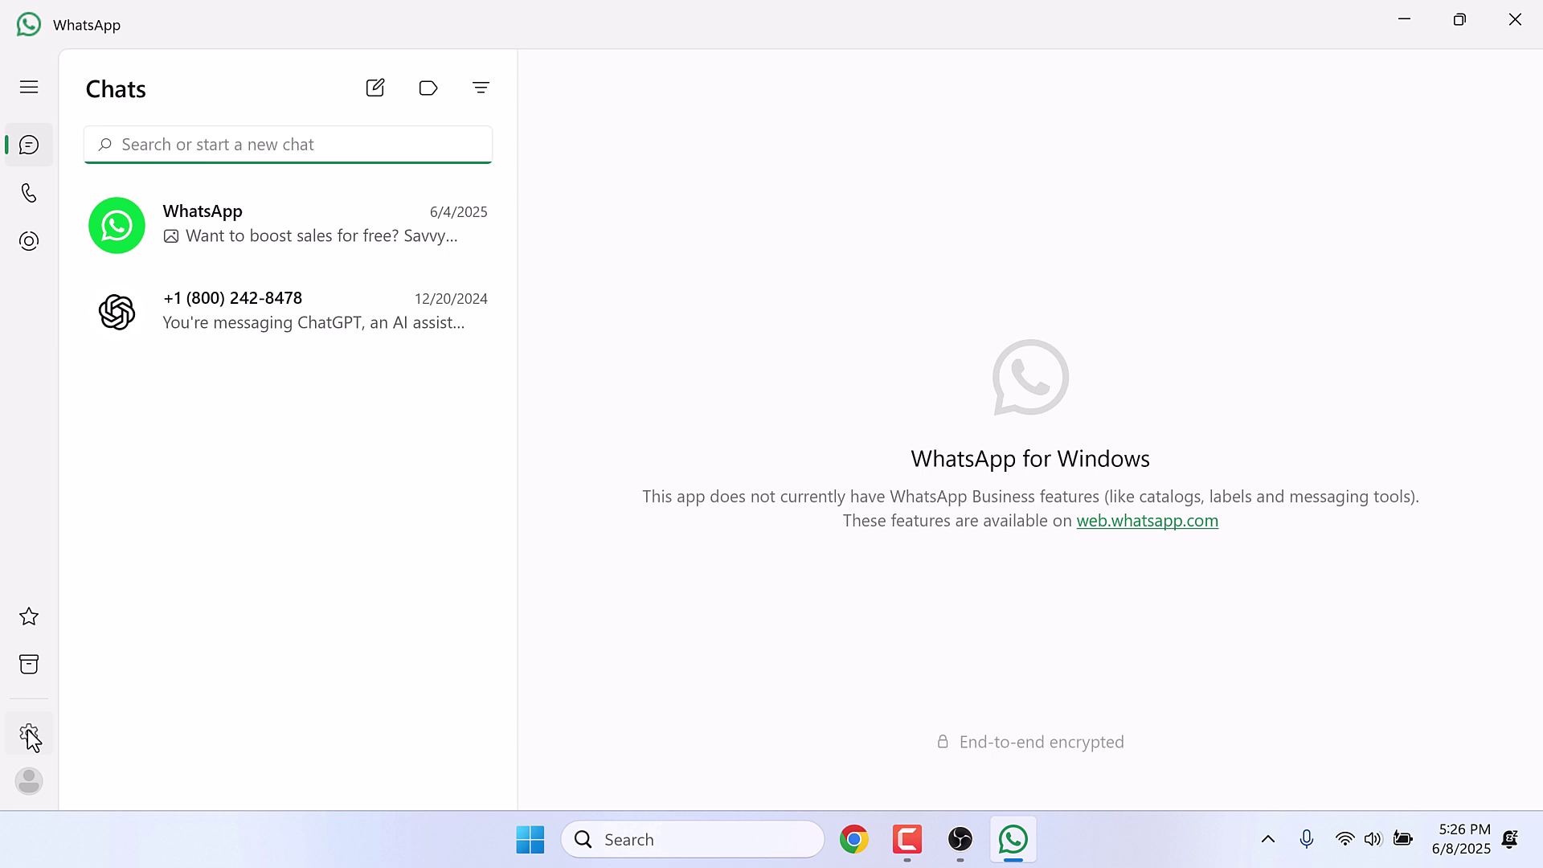
{"action": "left_click", "coordinate": [29, 733]}
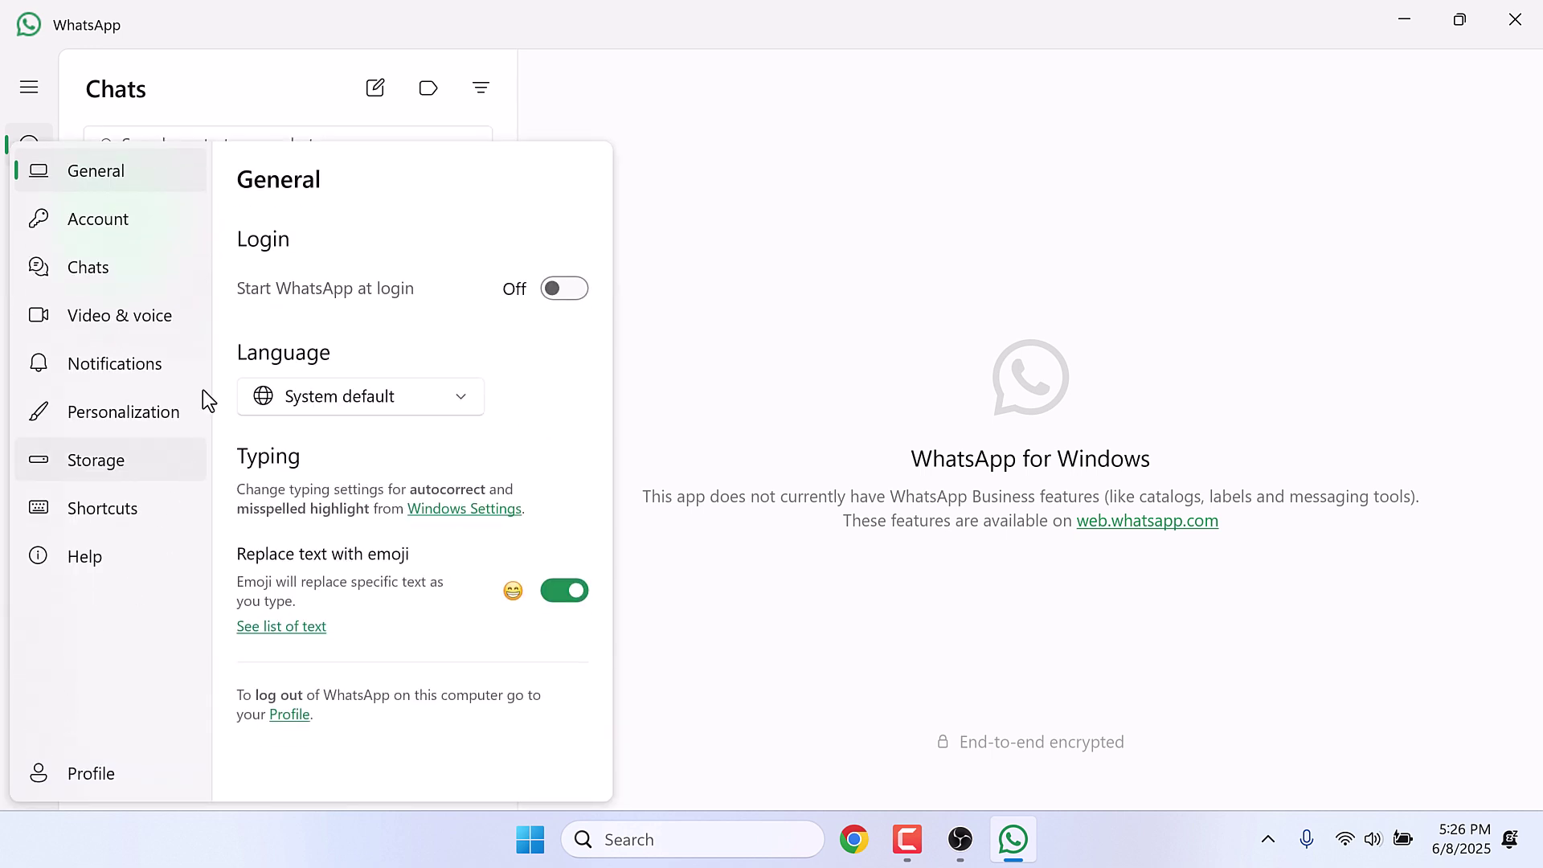
{"action": "left_click", "coordinate": [151, 321]}
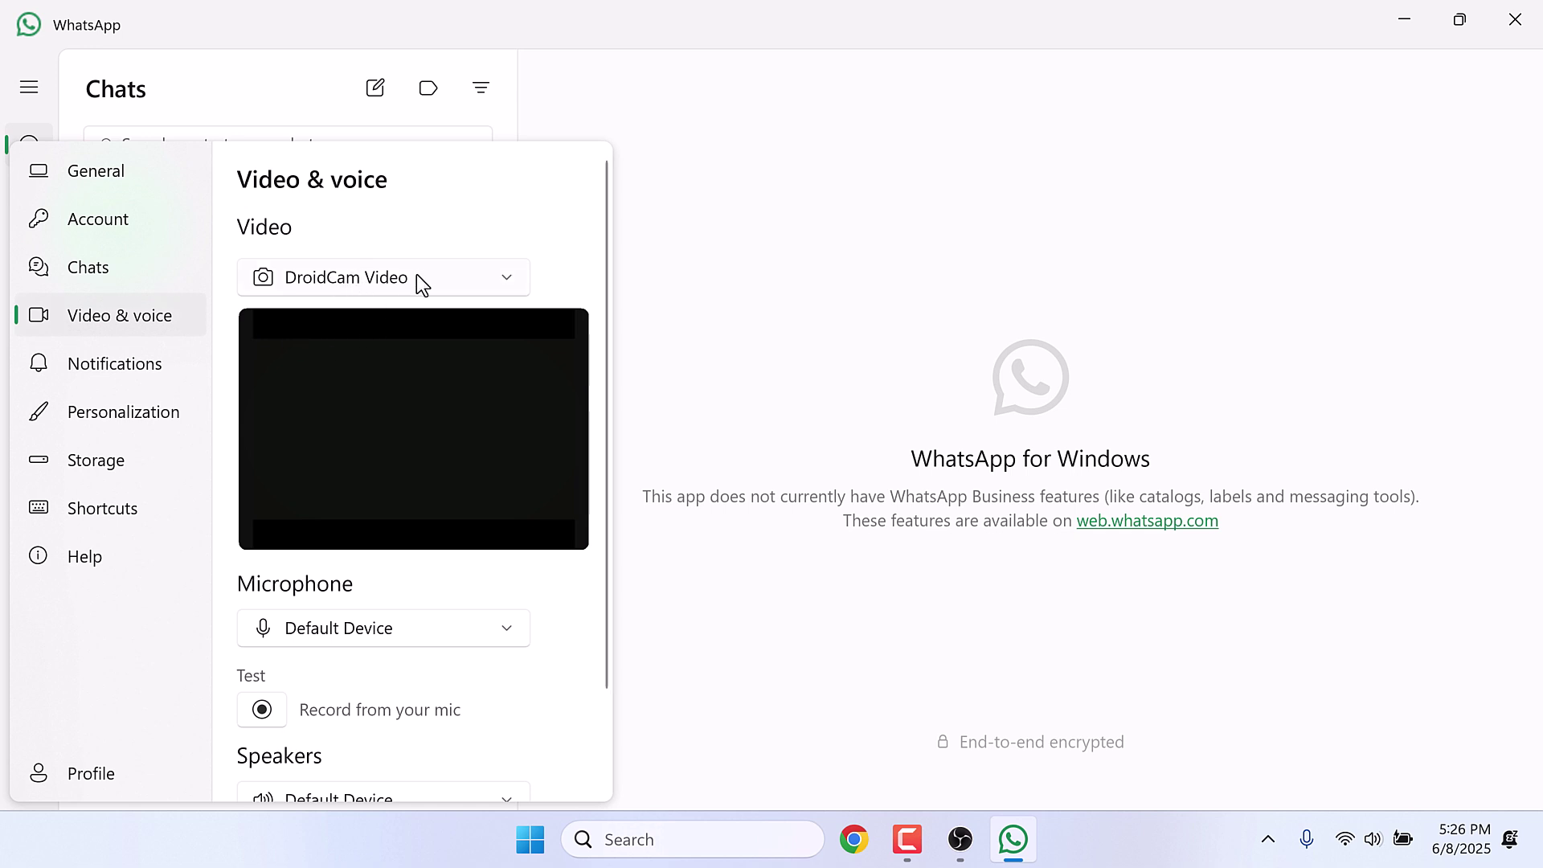
{"action": "left_click", "coordinate": [383, 281]}
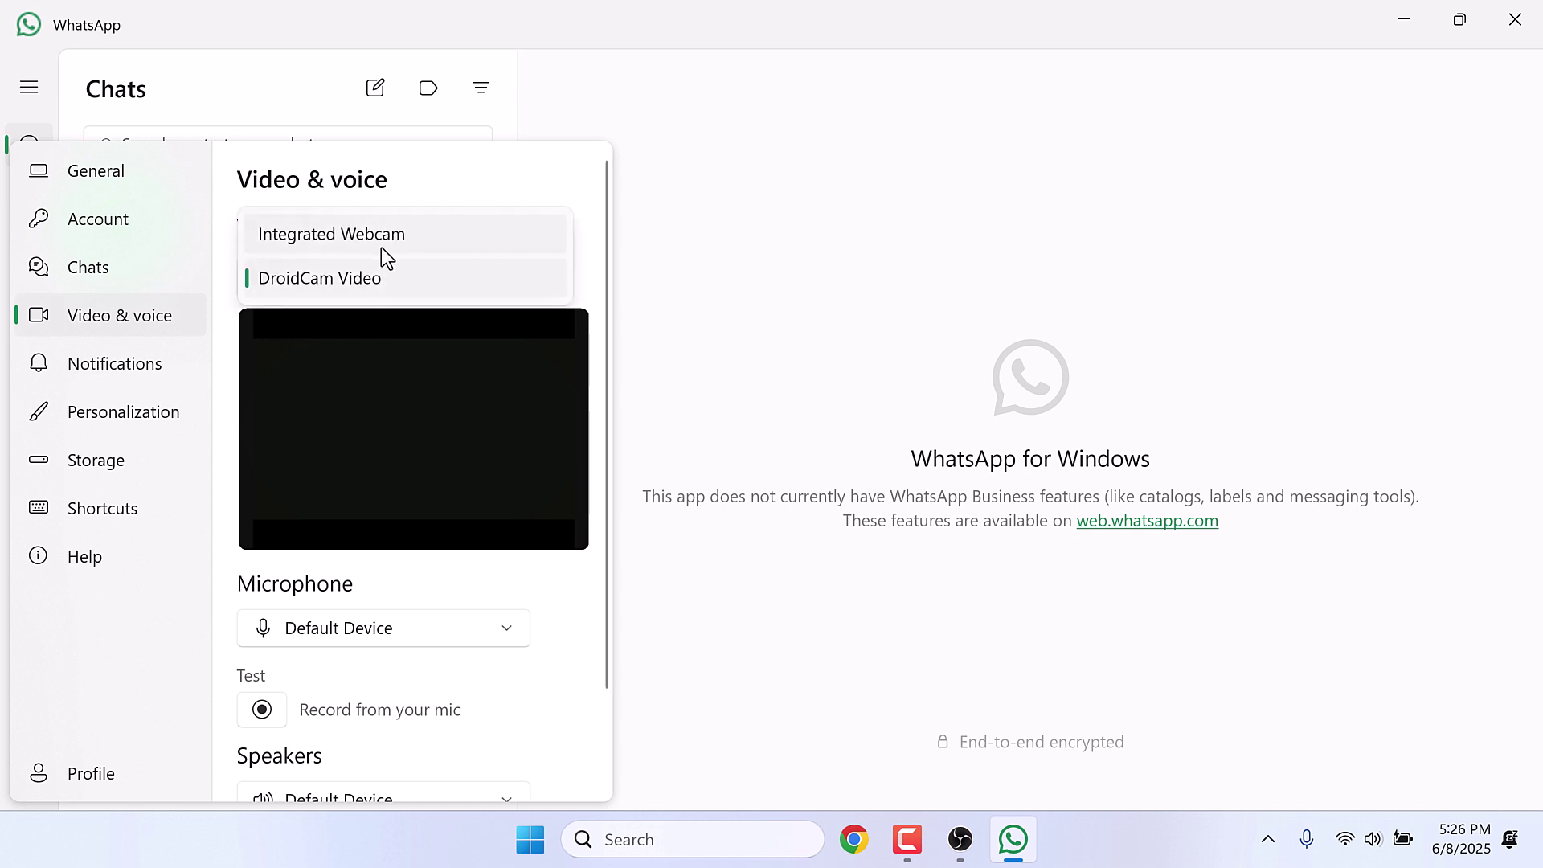
{"action": "left_click", "coordinate": [384, 281]}
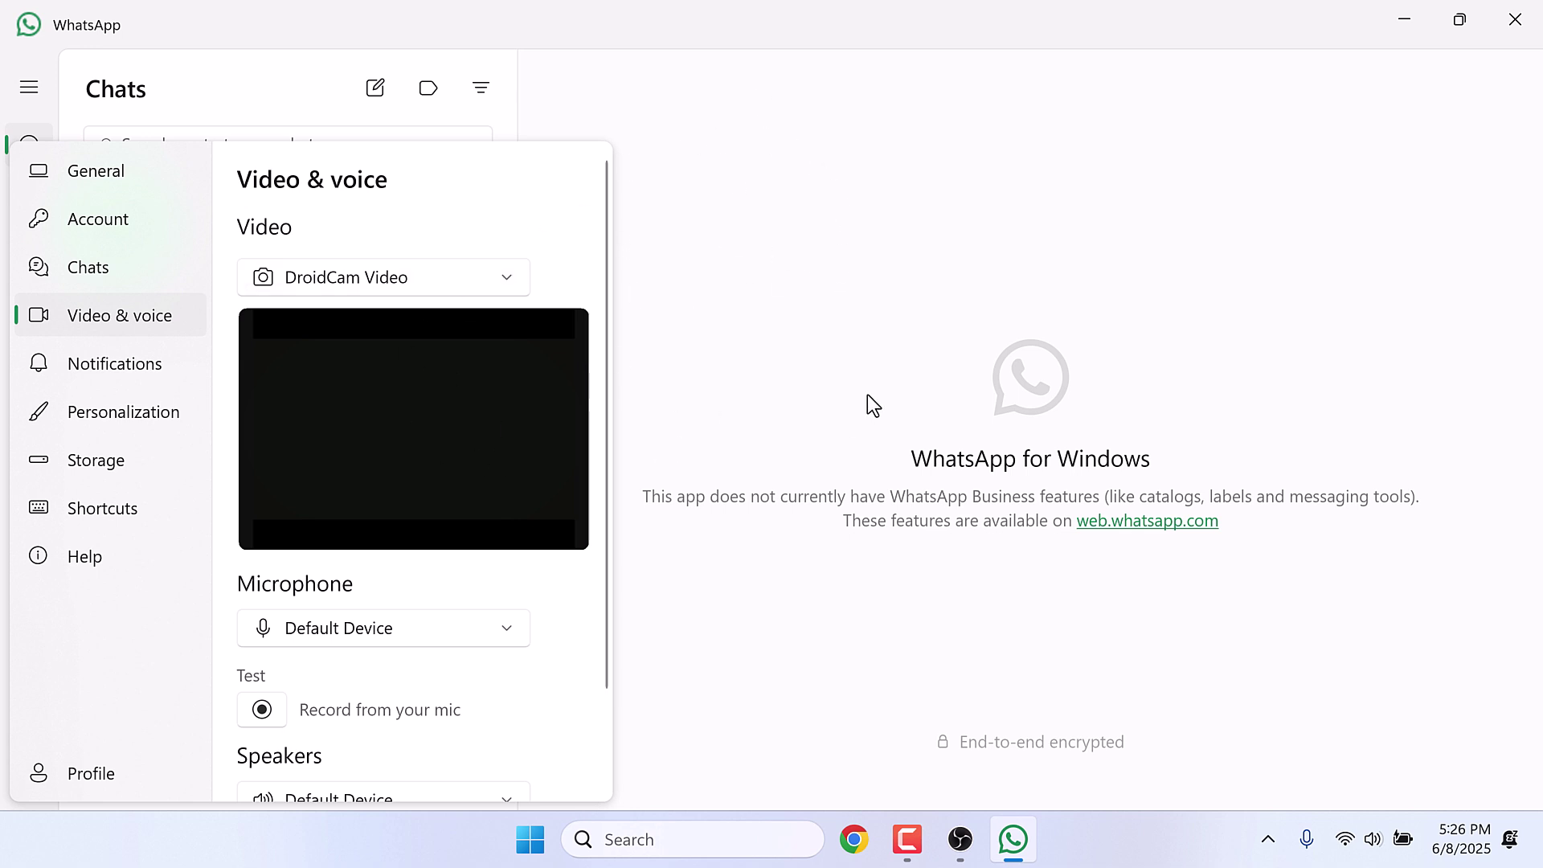
Close WhatsApp, then restore and close OBS Studio.
{"action": "left_click", "coordinate": [1515, 18]}
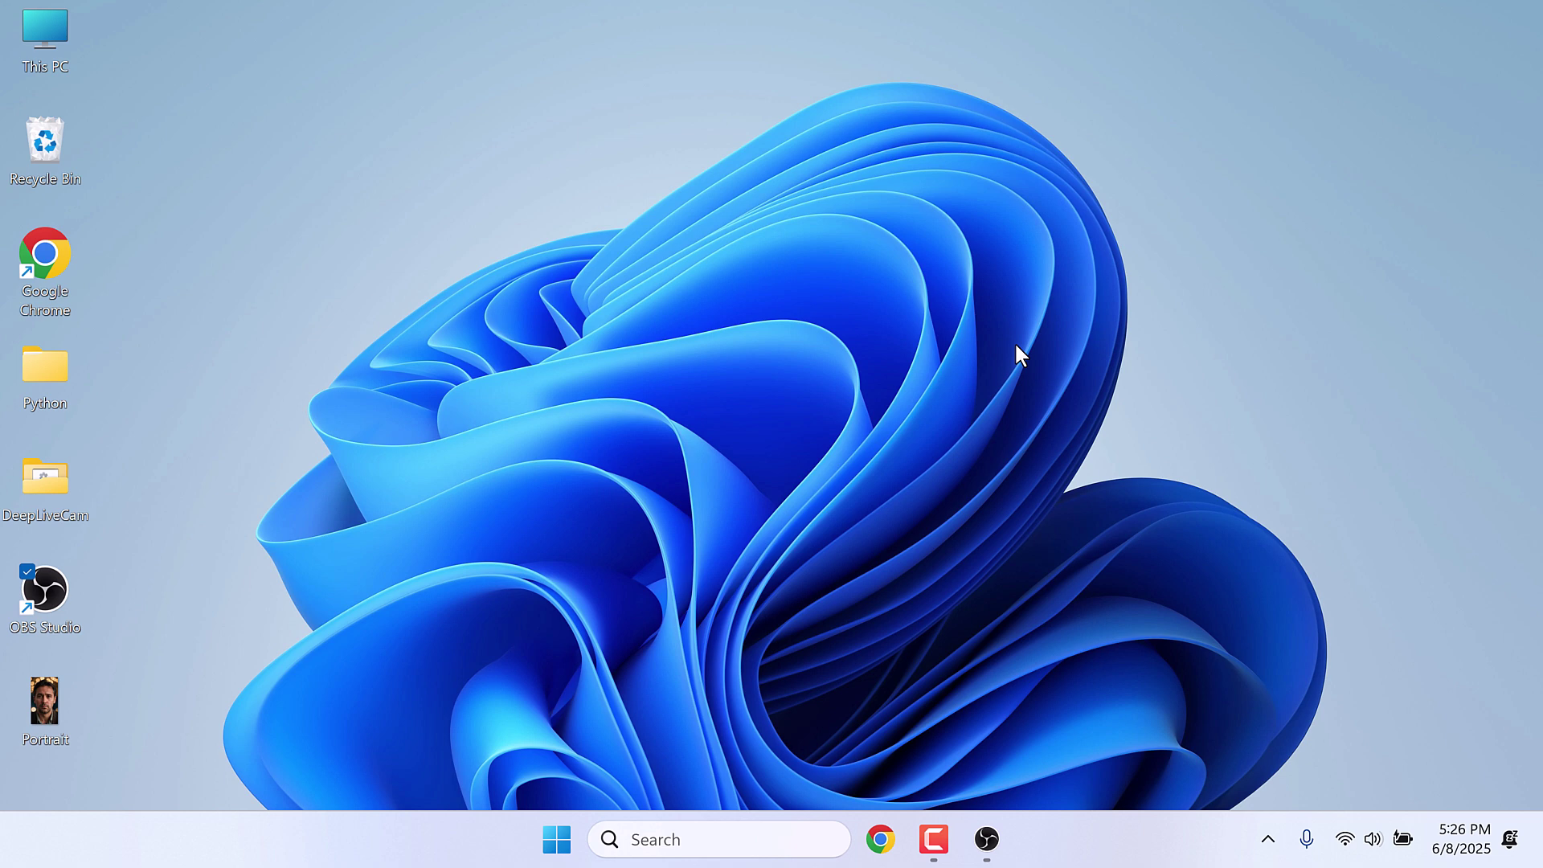
{"action": "left_click", "coordinate": [986, 838]}
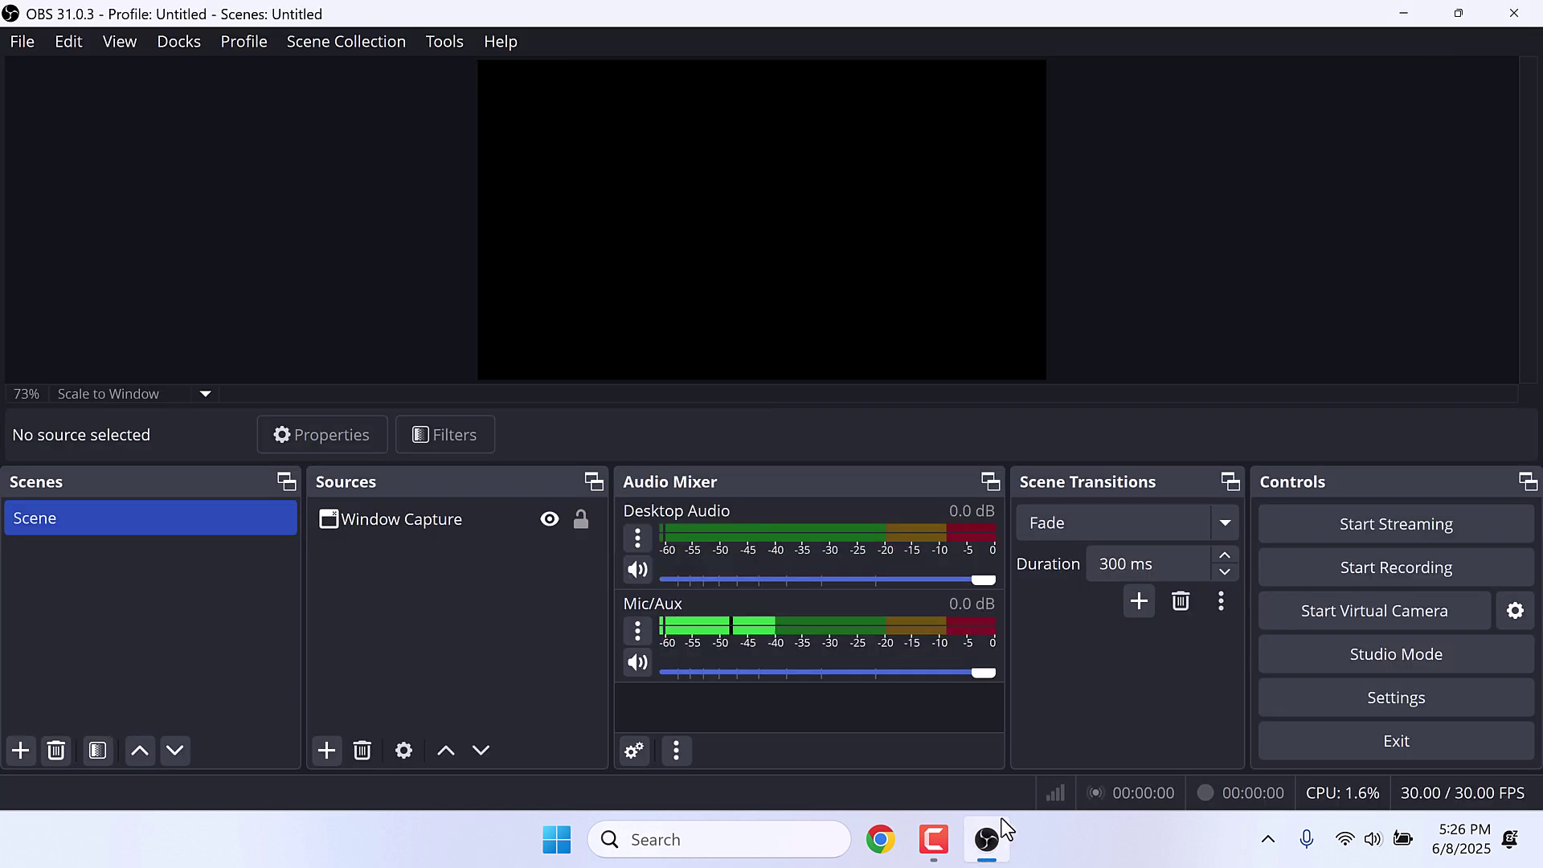
{"action": "left_click", "coordinate": [1514, 14]}
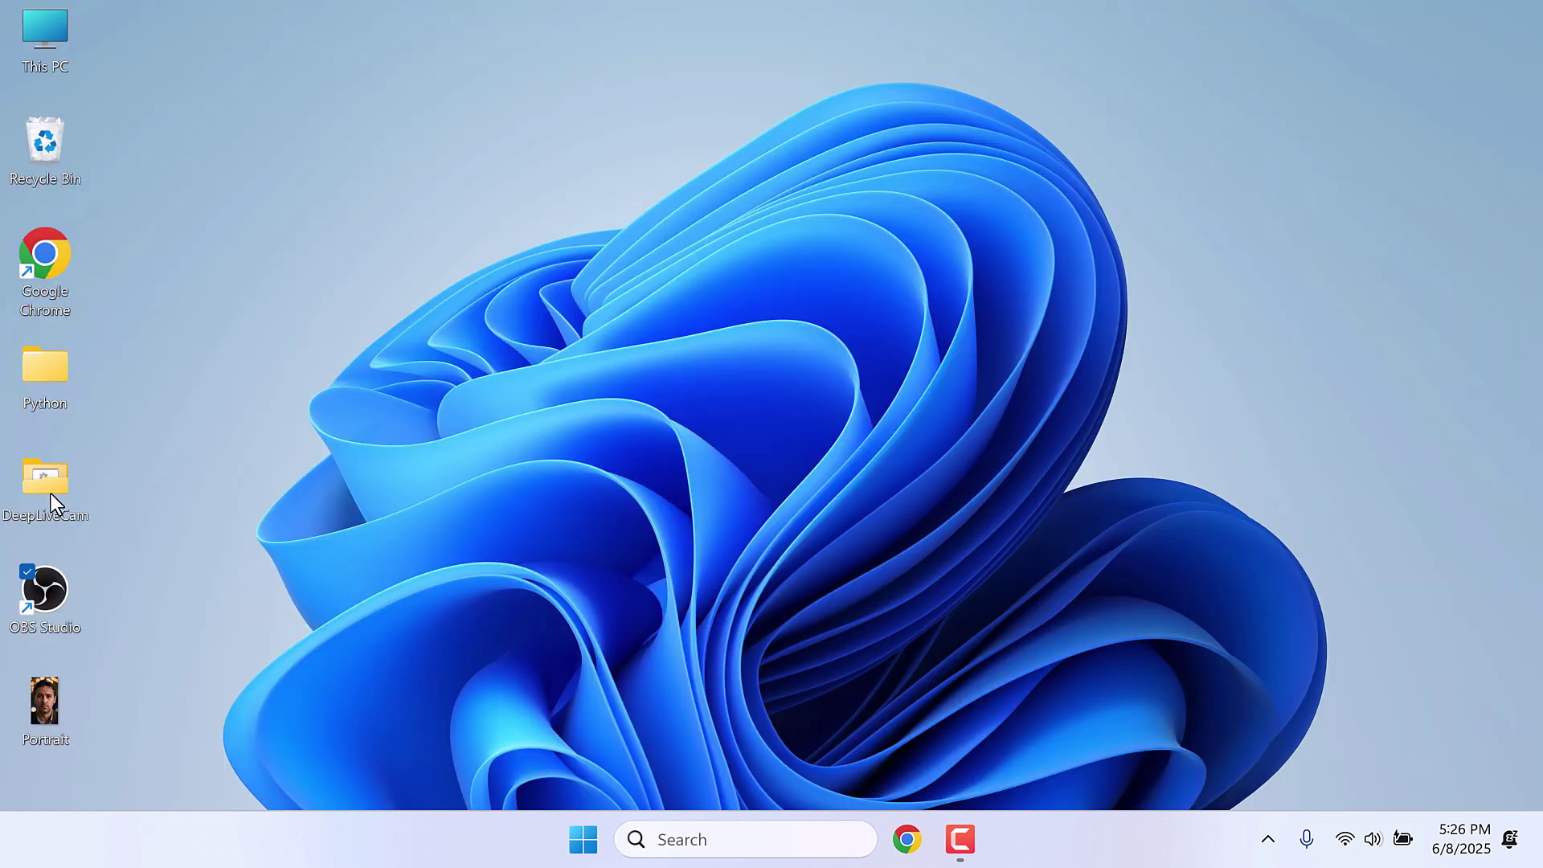
Open the DeepLiveCam desktop folder and run the DeepLiveCam_CPU batch file.
{"action": "double_click", "coordinate": [31, 494]}
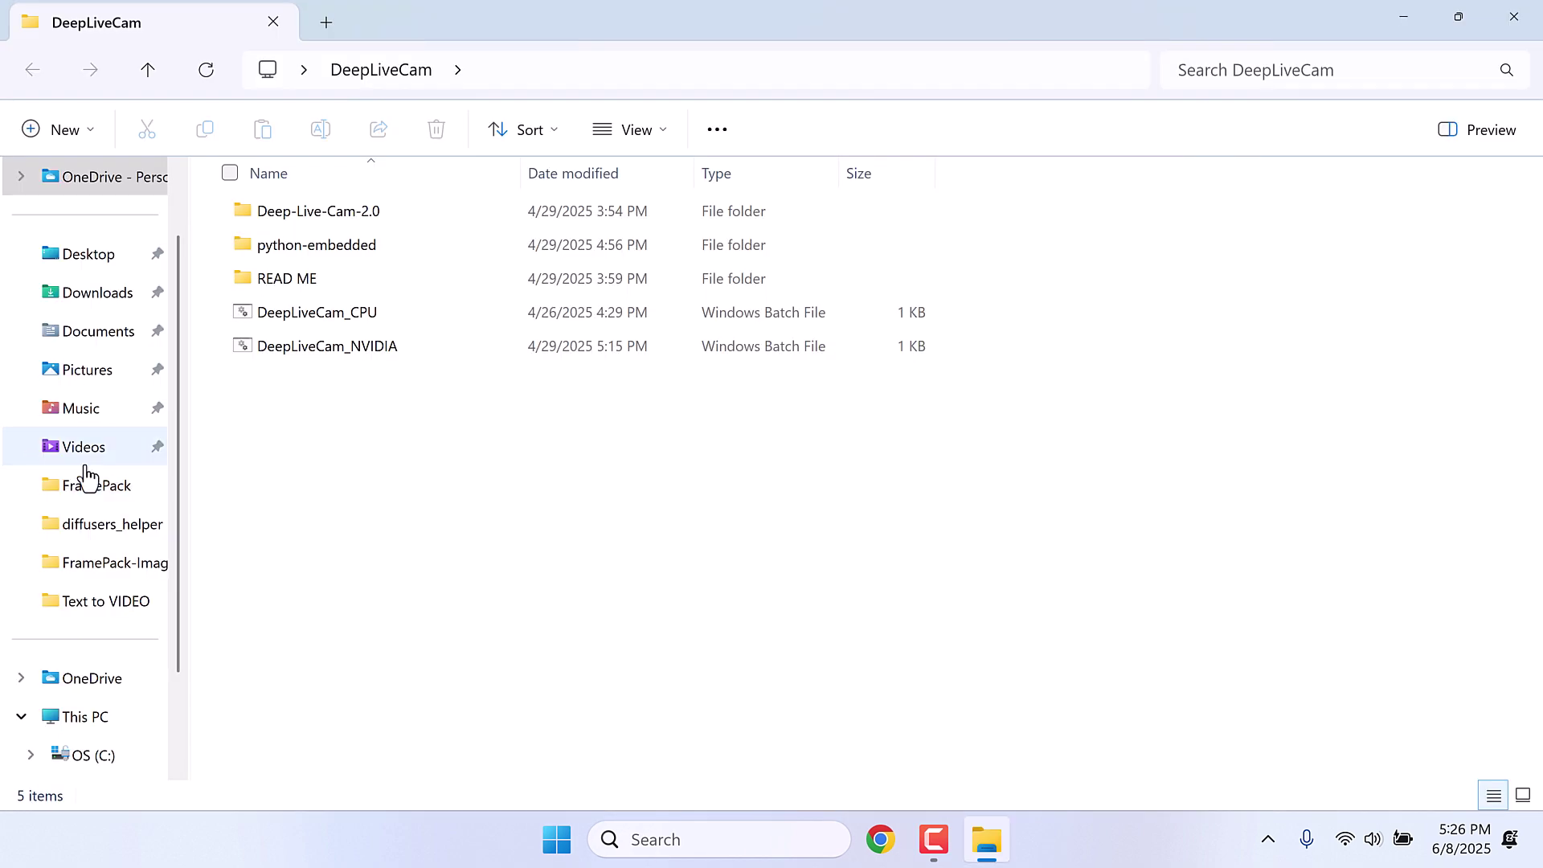
{"action": "left_click", "coordinate": [343, 323]}
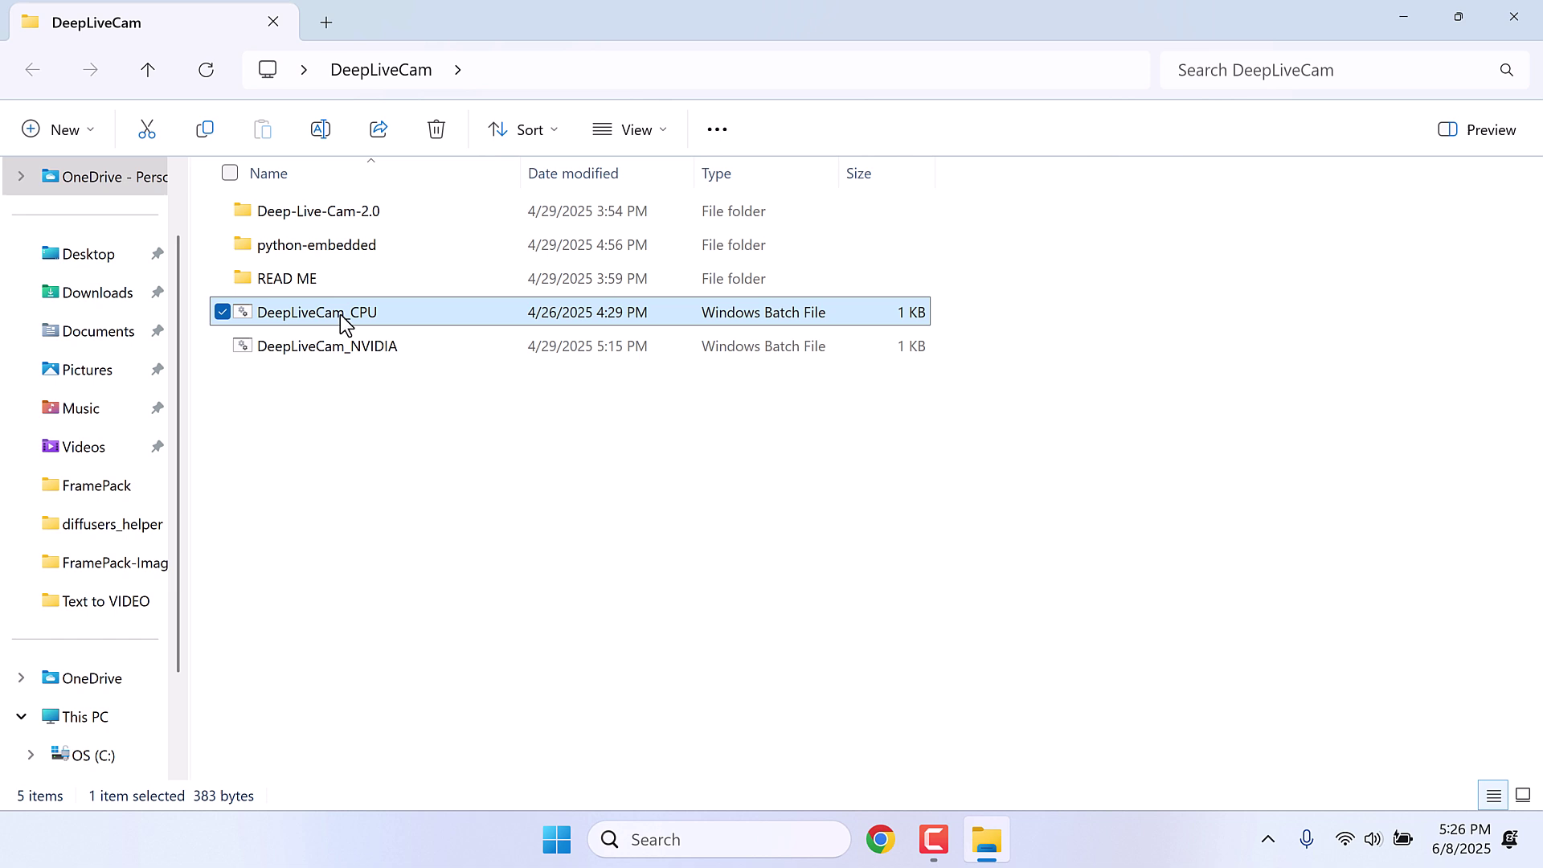
{"action": "double_click", "coordinate": [344, 323]}
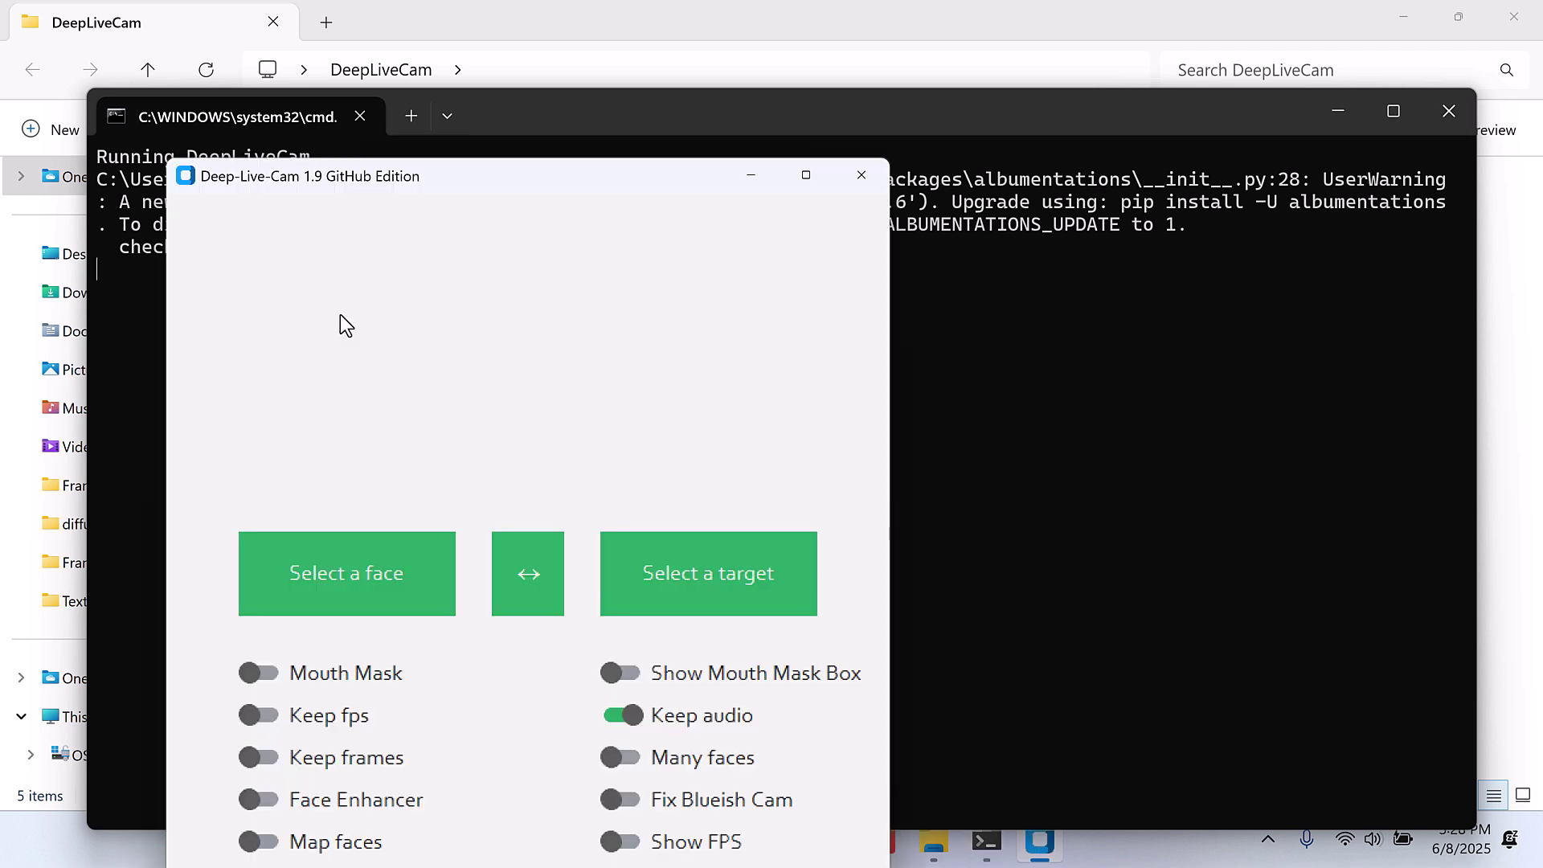
Maximize Deep-Live-Cam and load the Portrait image as the source face.
{"action": "left_click", "coordinate": [806, 174]}
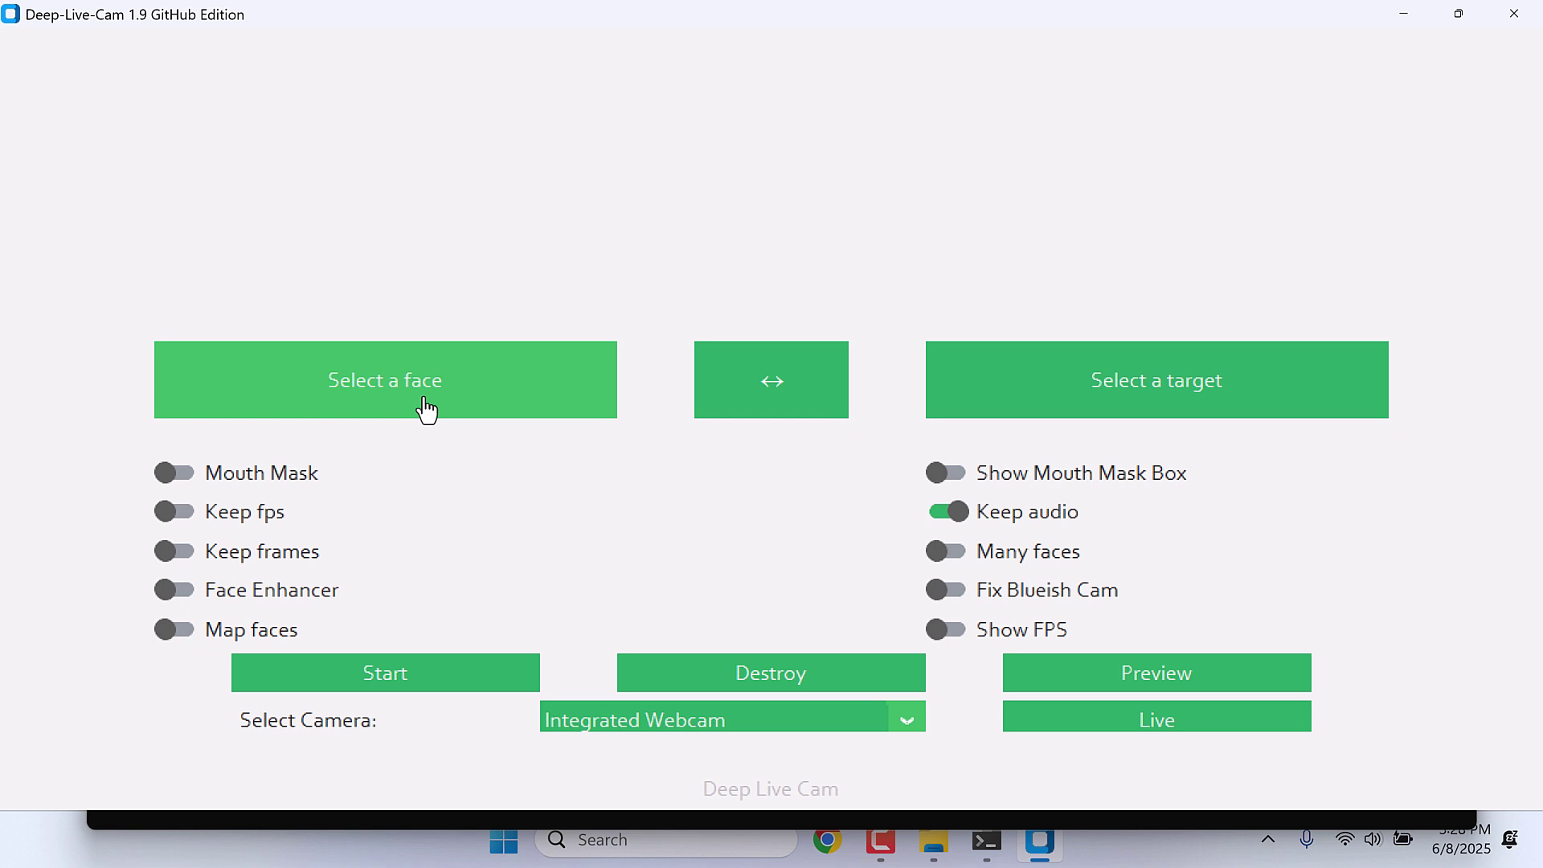
{"action": "left_click", "coordinate": [426, 410]}
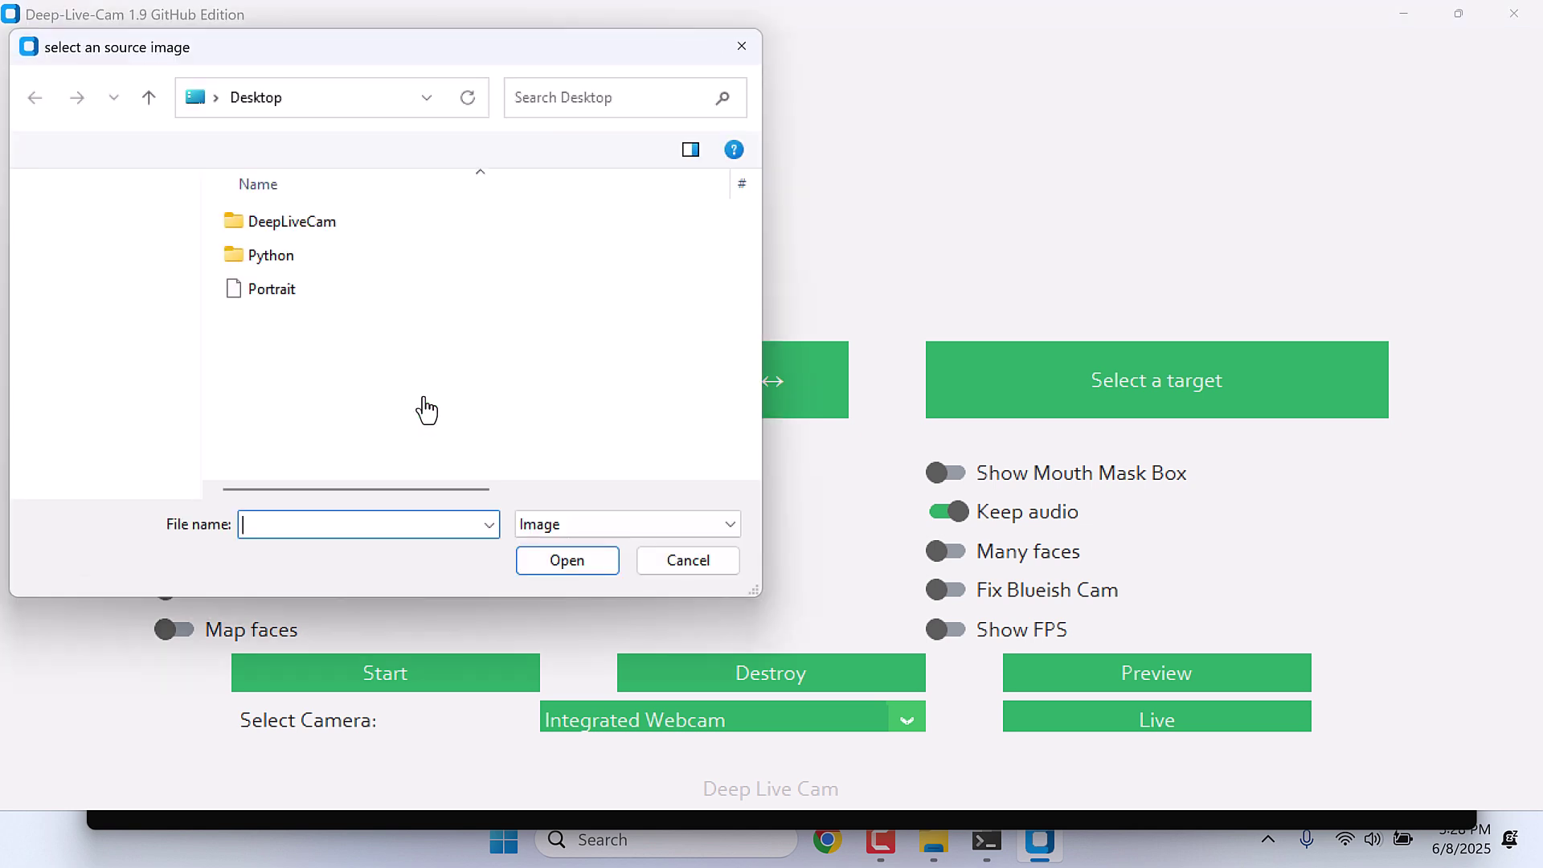
{"action": "double_click", "coordinate": [279, 291]}
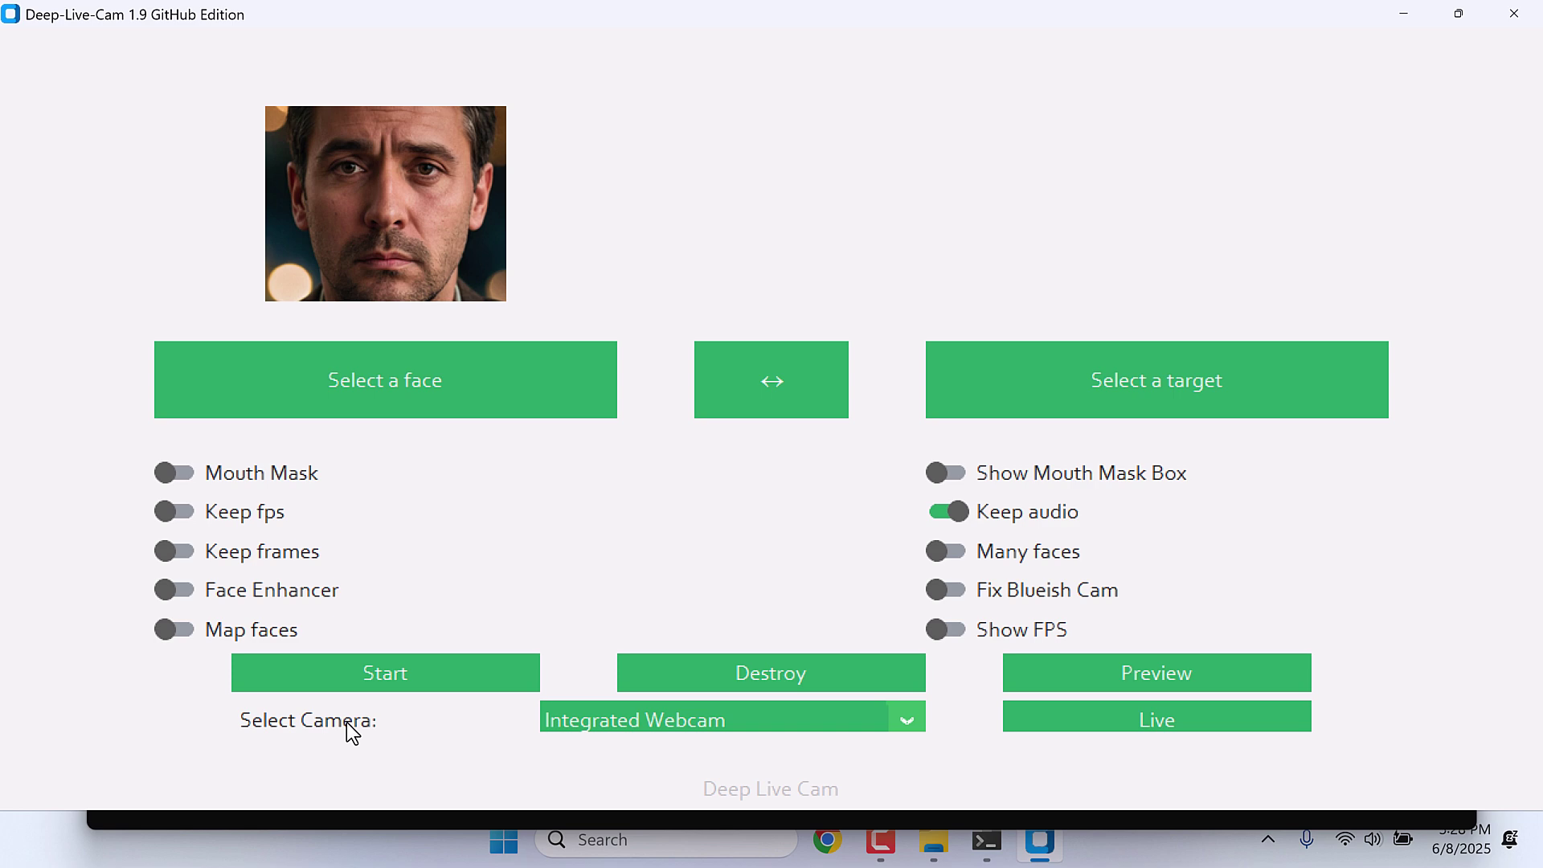
Keep Integrated Webcam as the camera and start the Live preview window.
{"action": "left_click", "coordinate": [647, 720]}
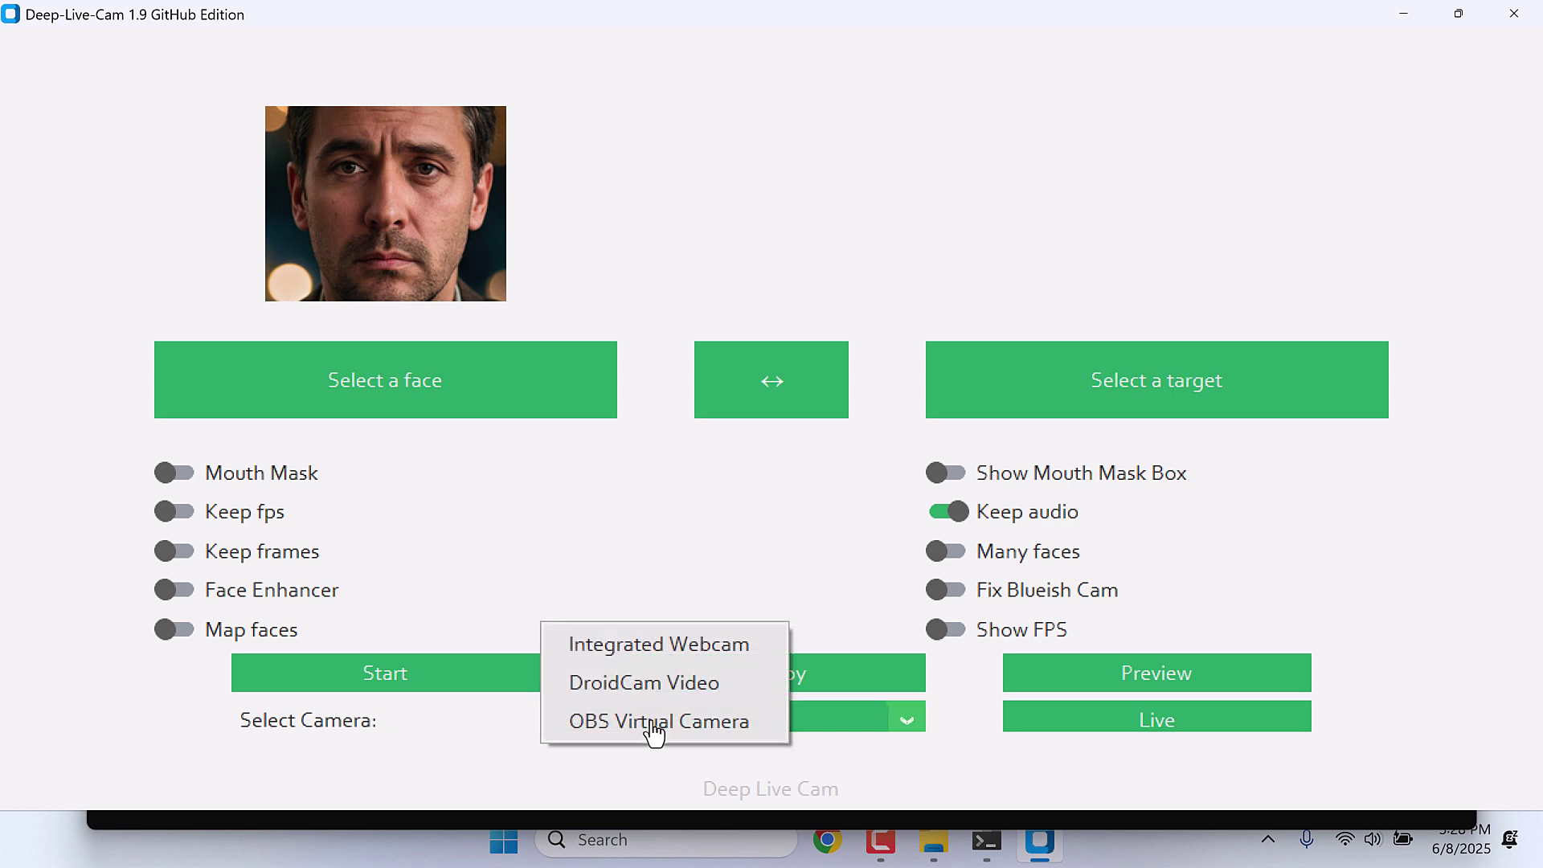
{"action": "left_click", "coordinate": [487, 722]}
{"action": "left_click", "coordinate": [637, 723]}
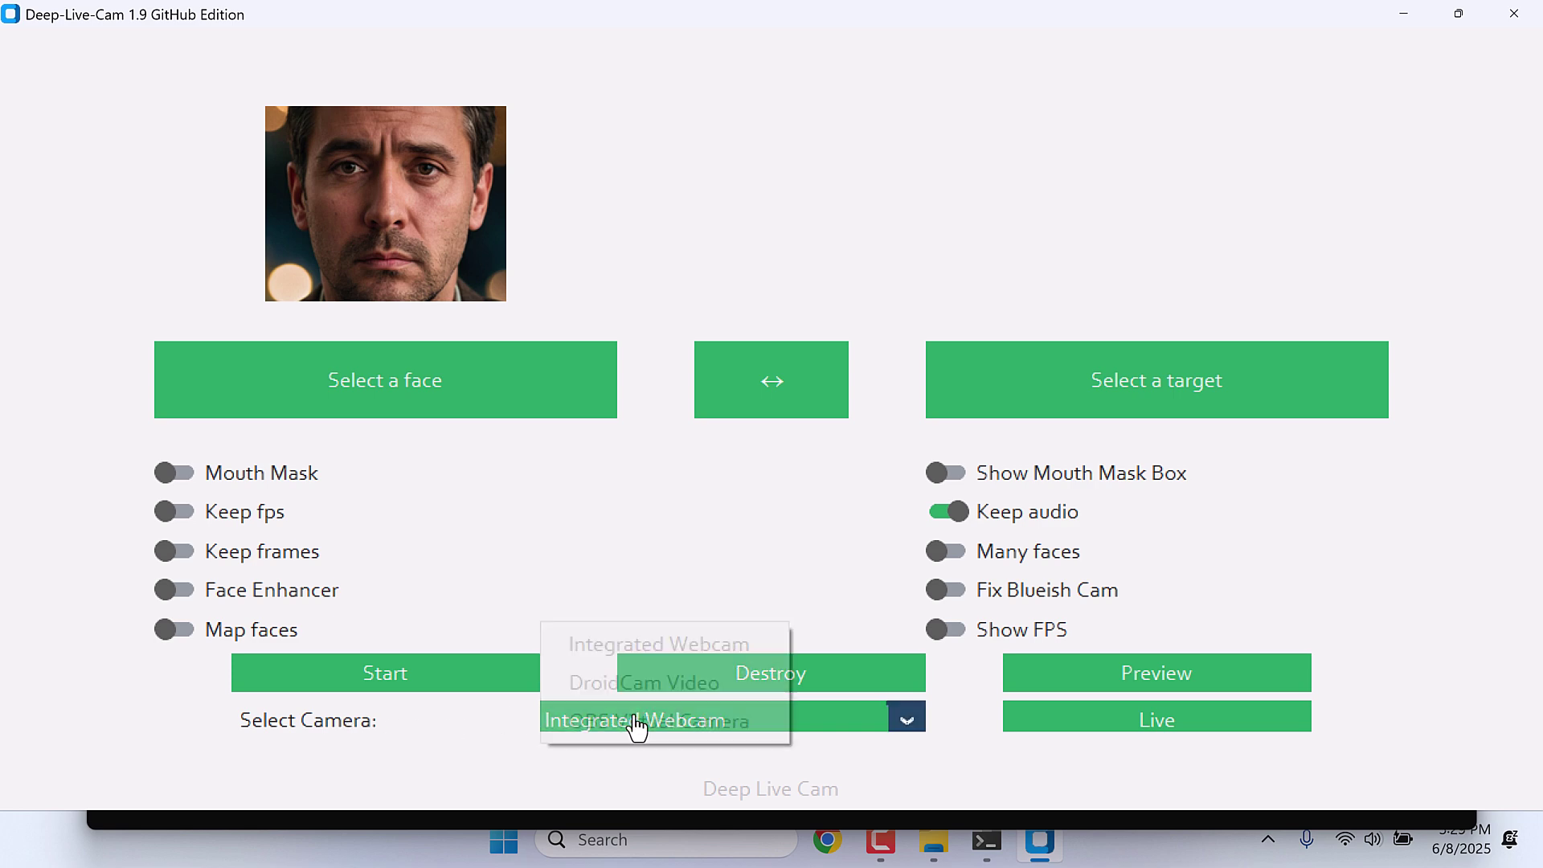
{"action": "left_click", "coordinate": [442, 763]}
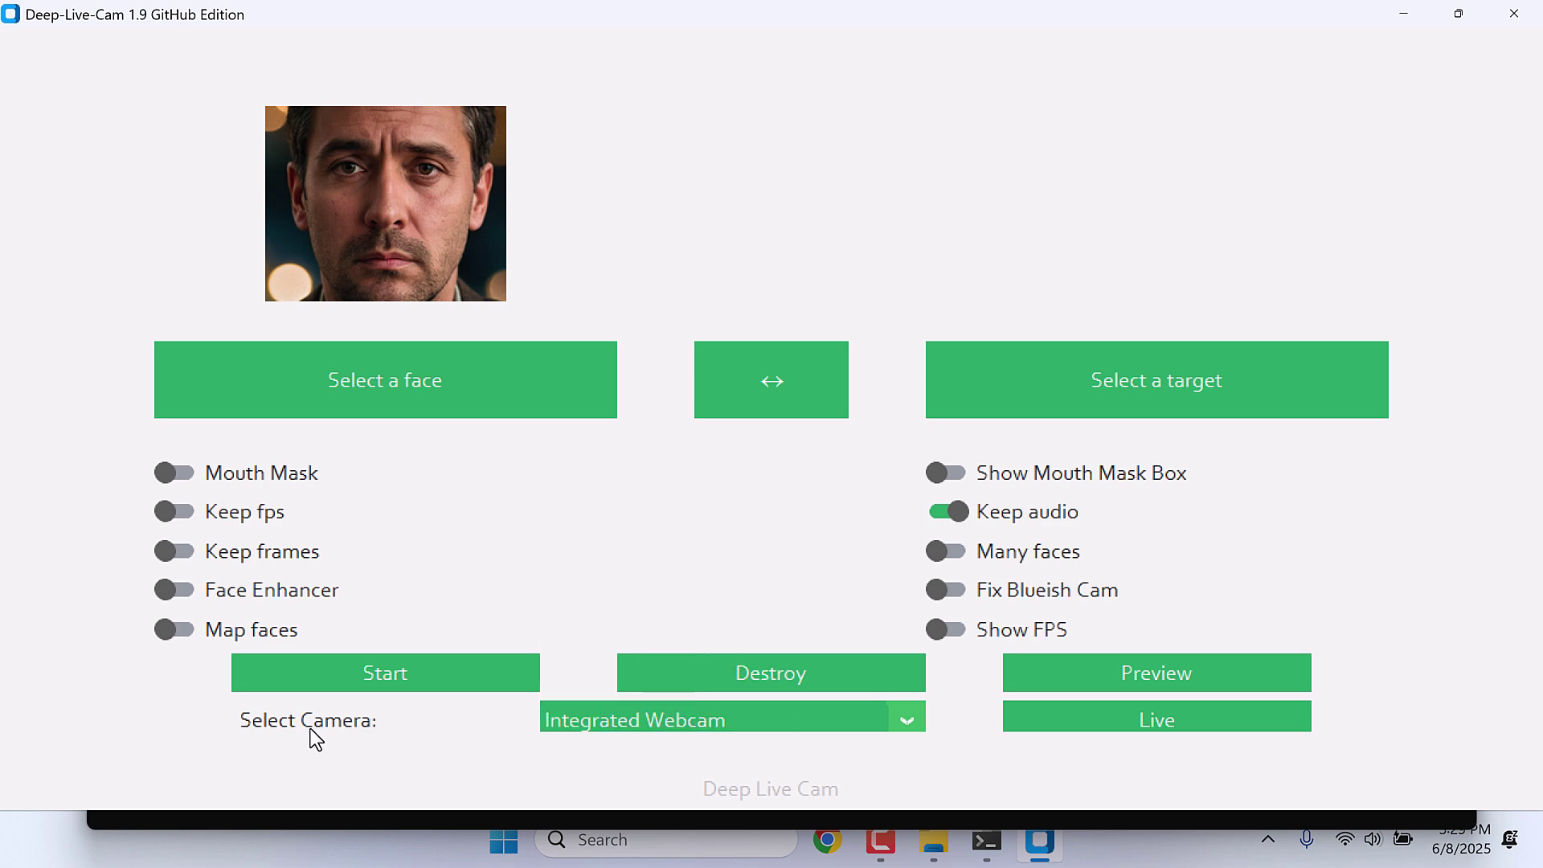
{"action": "left_click", "coordinate": [1120, 728]}
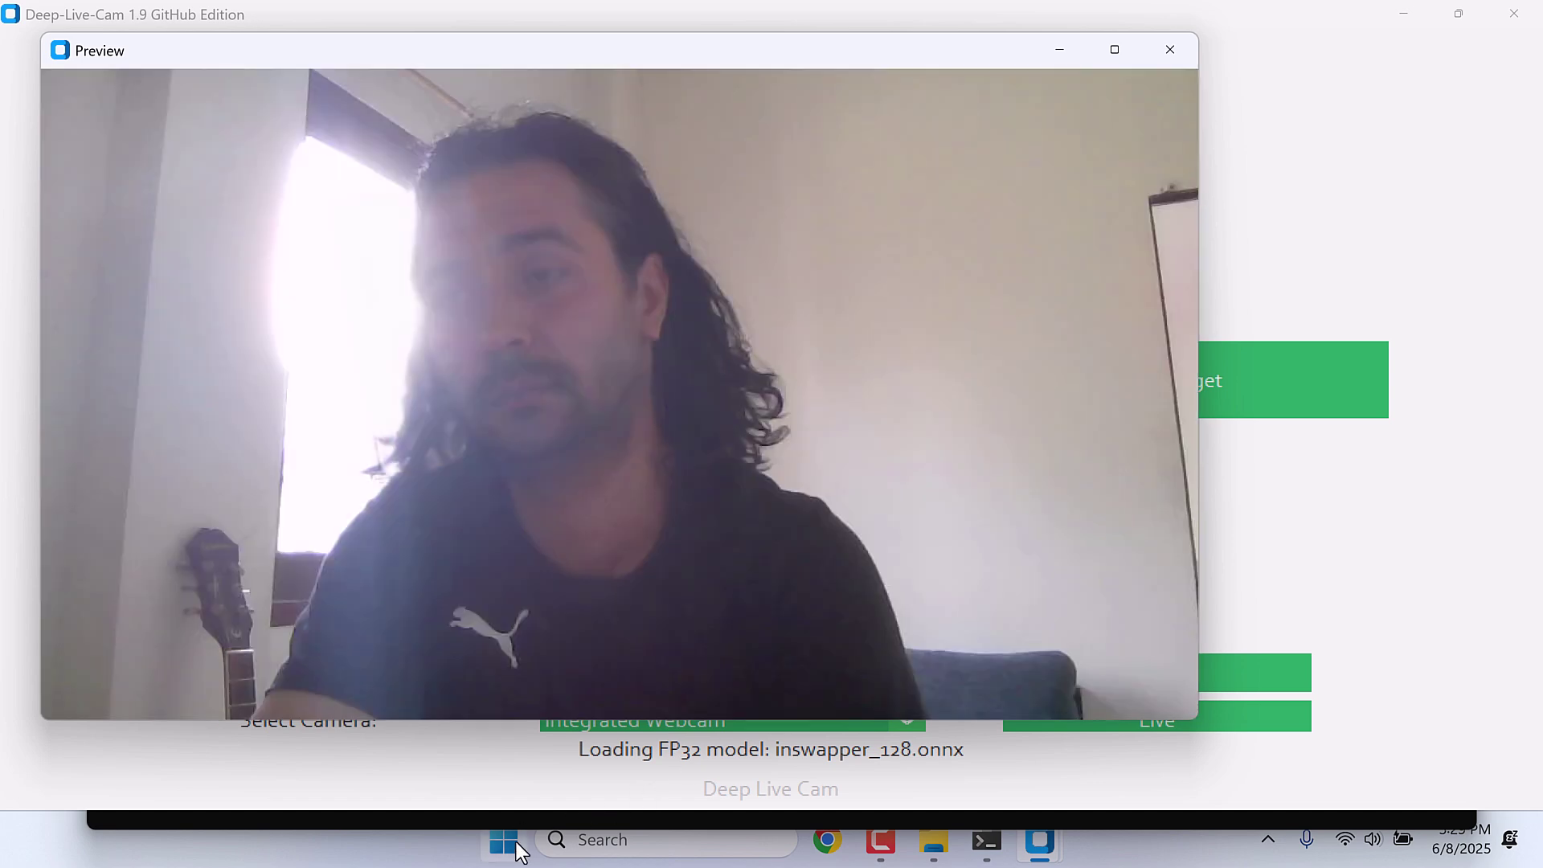
Launch OBS Studio from the Windows Start search.
{"action": "left_click", "coordinate": [504, 840]}
{"action": "type", "text": "s"}
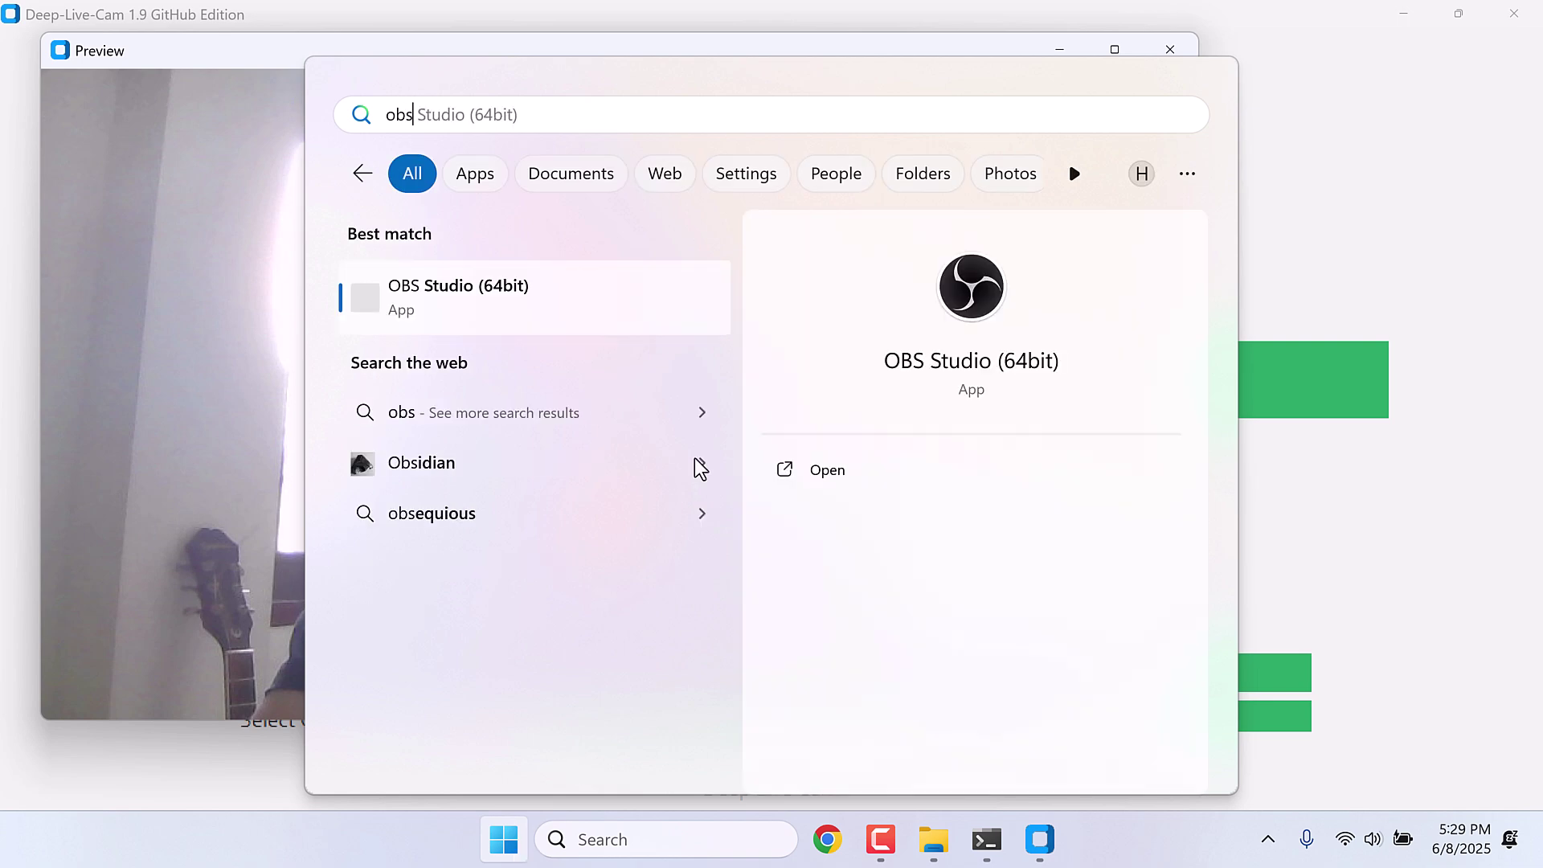
{"action": "left_click", "coordinate": [513, 322]}
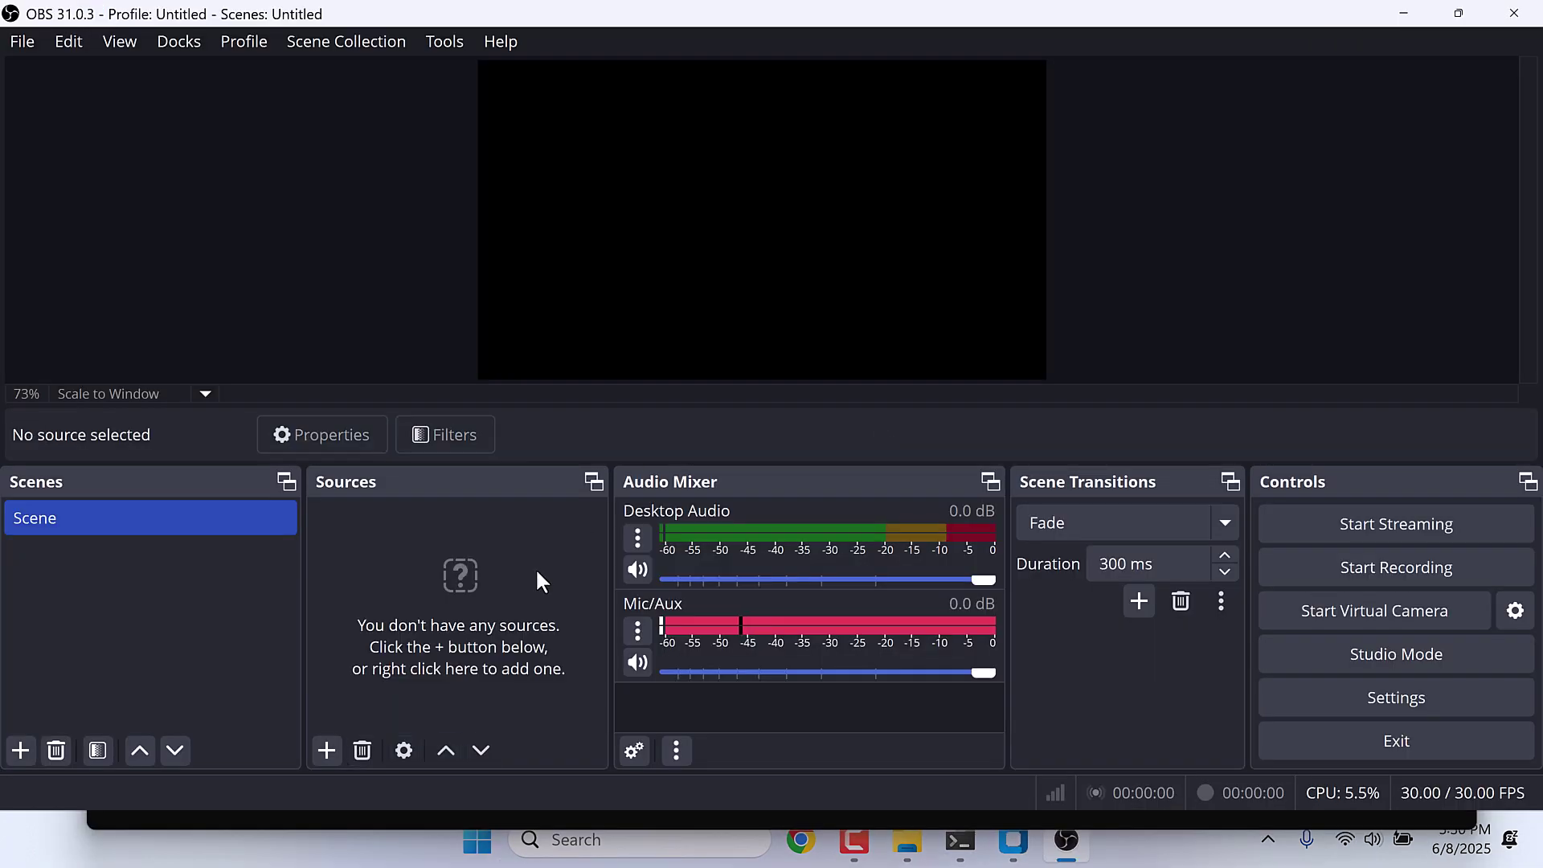
Add a Window Capture source capturing the [python.exe]: Preview window.
{"action": "left_click", "coordinate": [318, 750]}
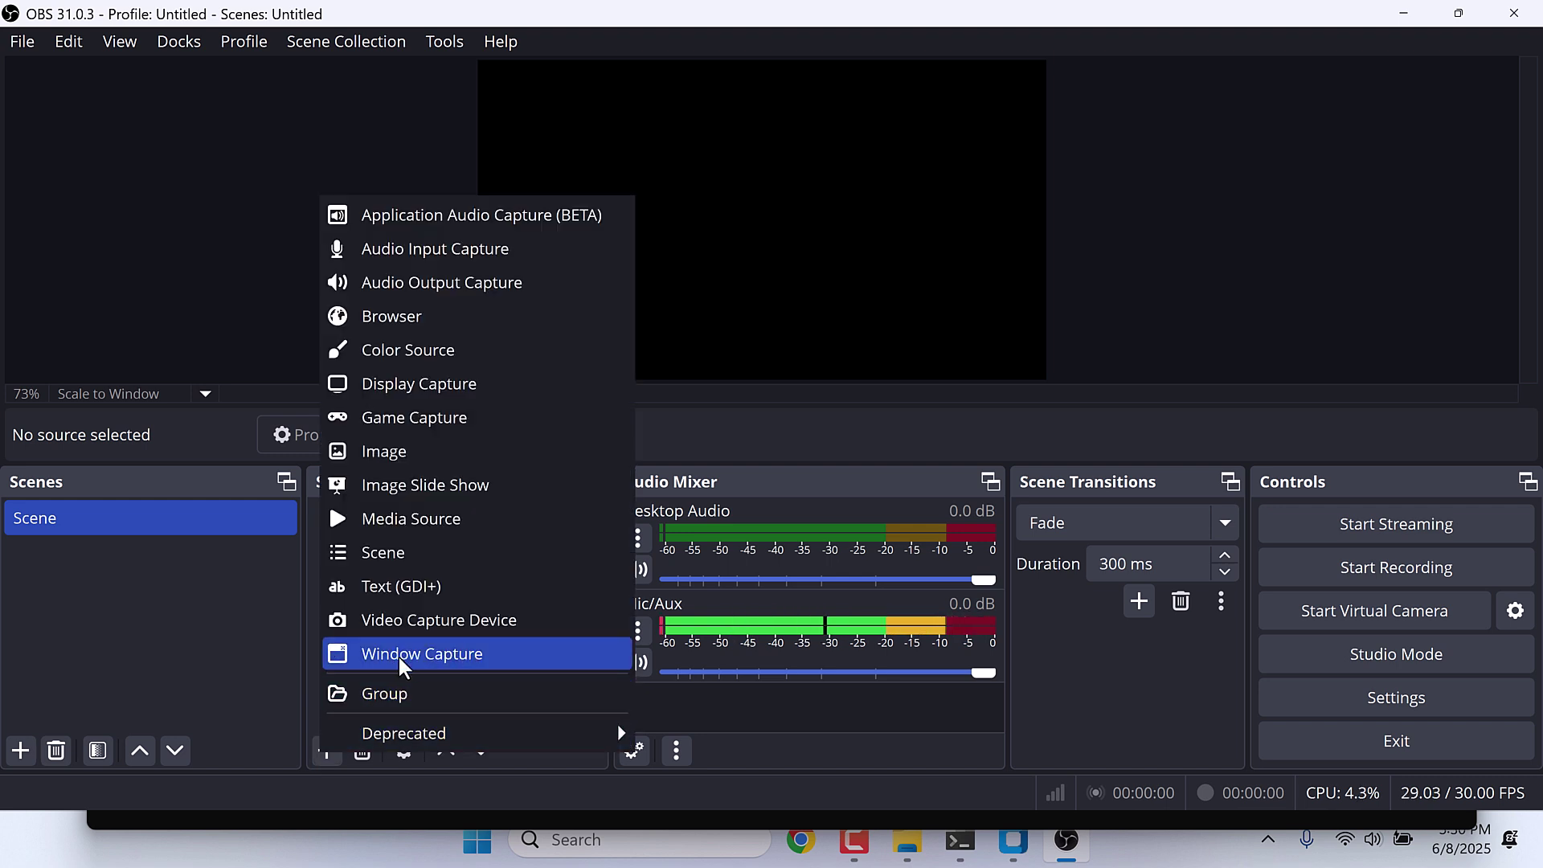
{"action": "left_click", "coordinate": [451, 652]}
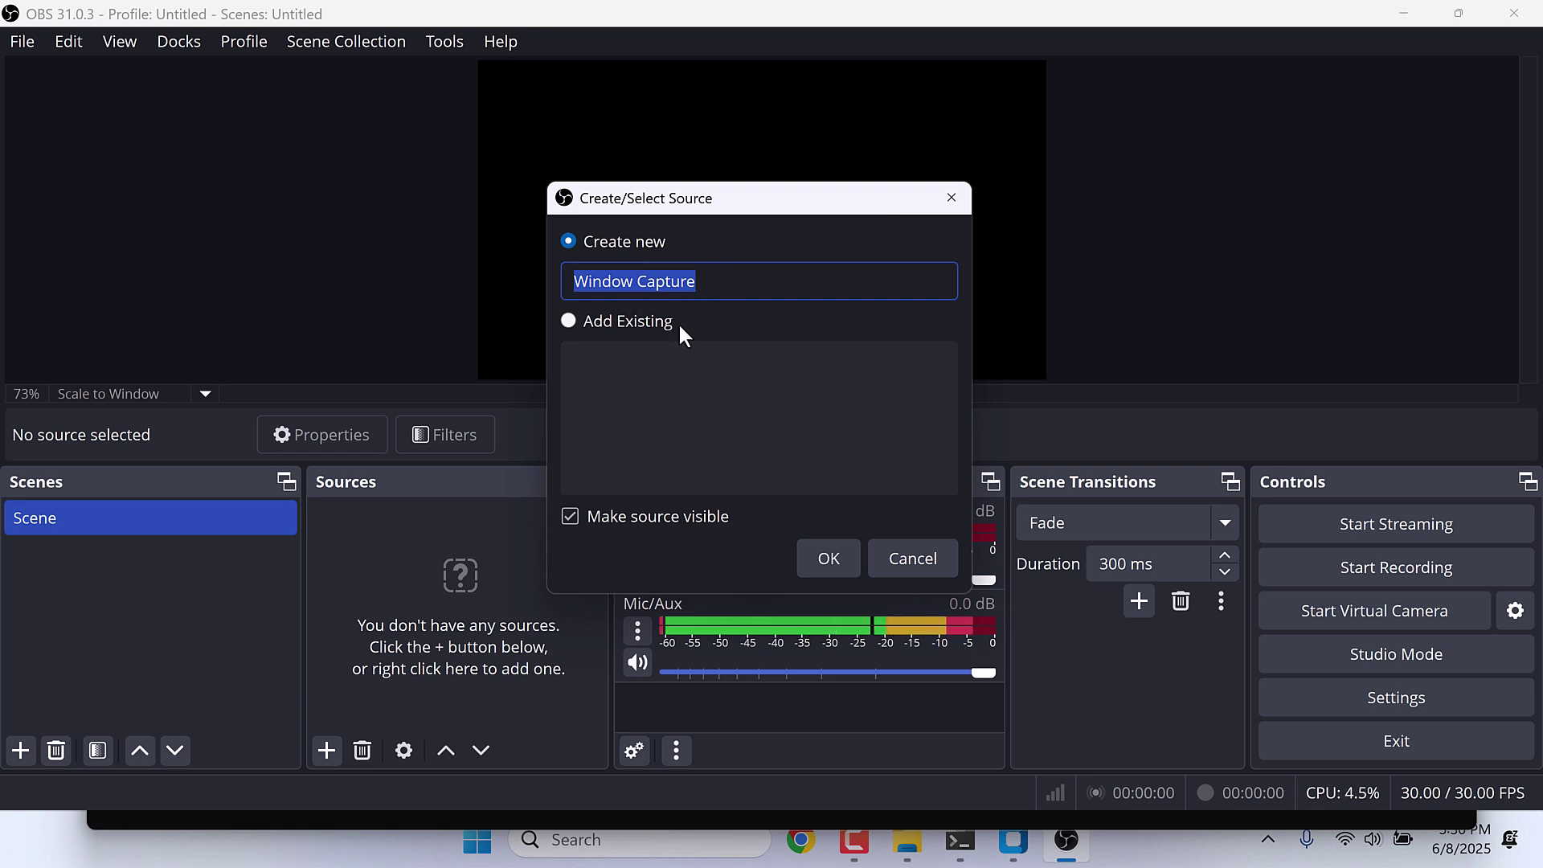
{"action": "left_click", "coordinate": [829, 558]}
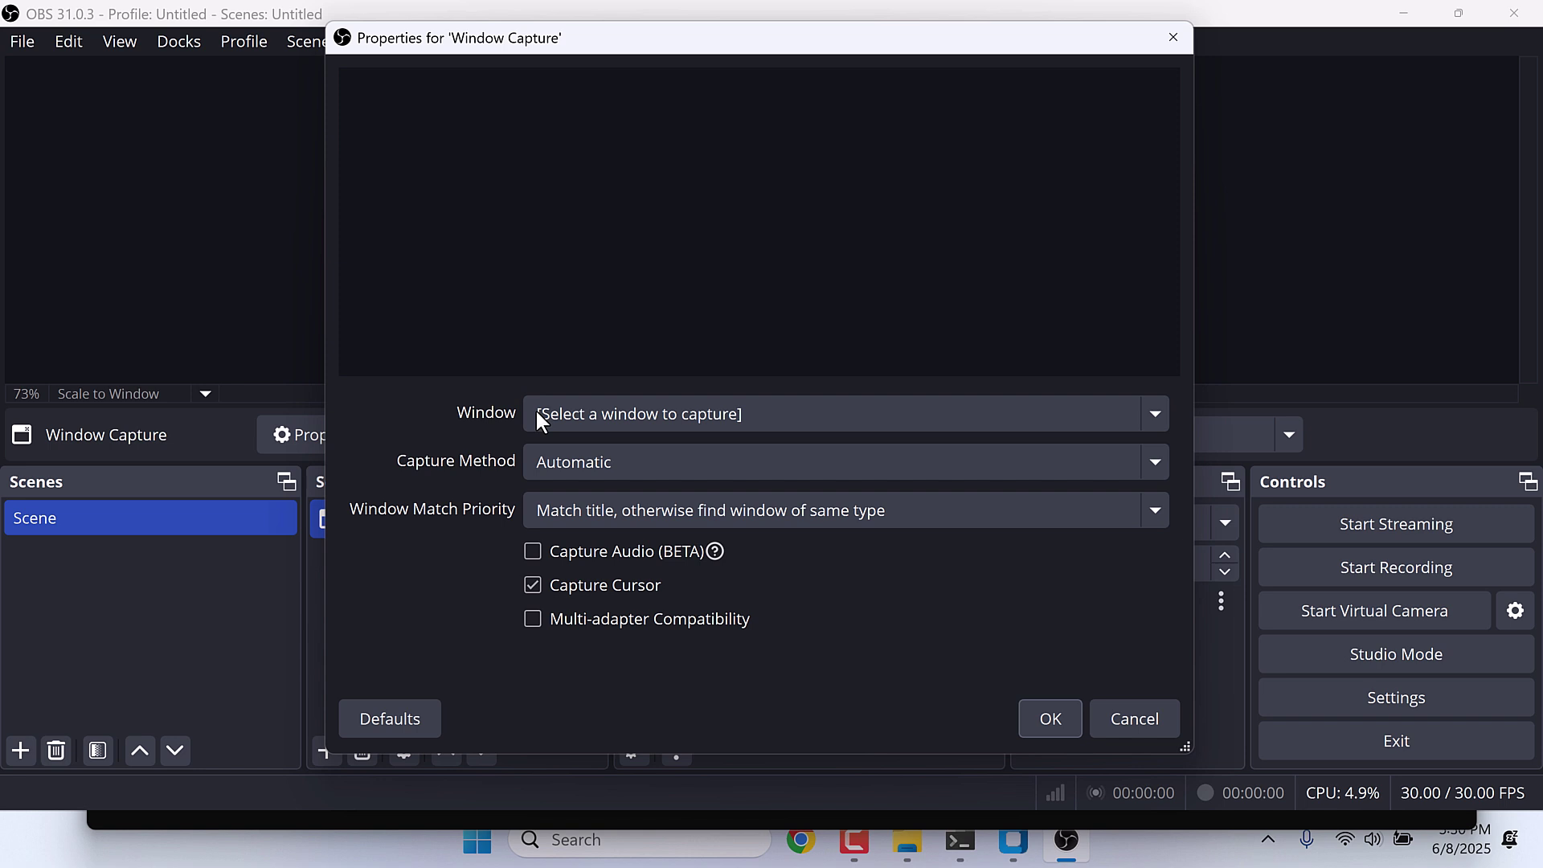
{"action": "left_click", "coordinate": [653, 407]}
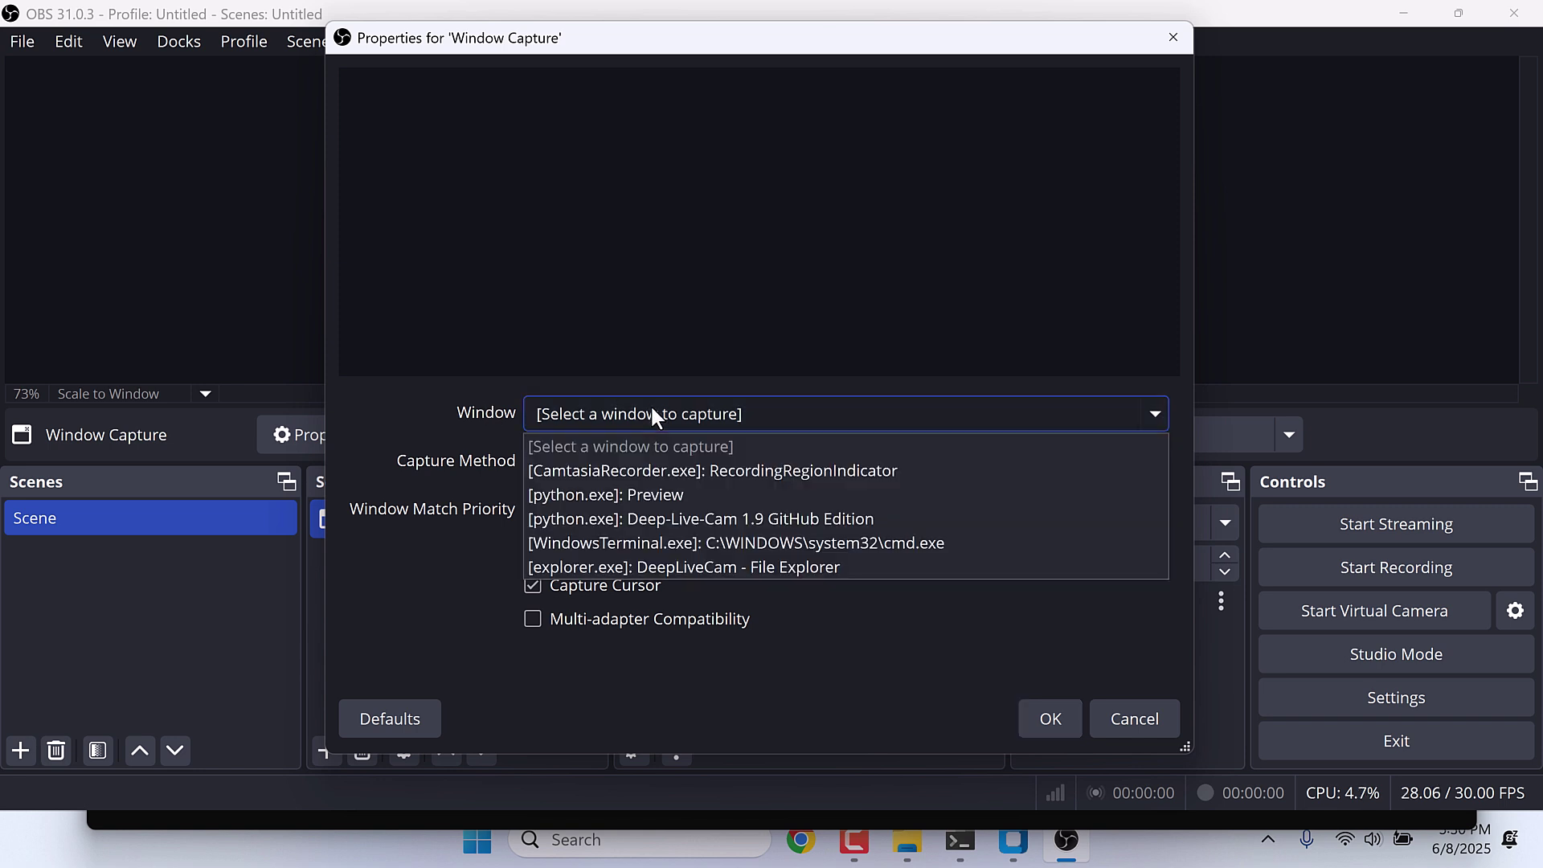
{"action": "left_click", "coordinate": [603, 494]}
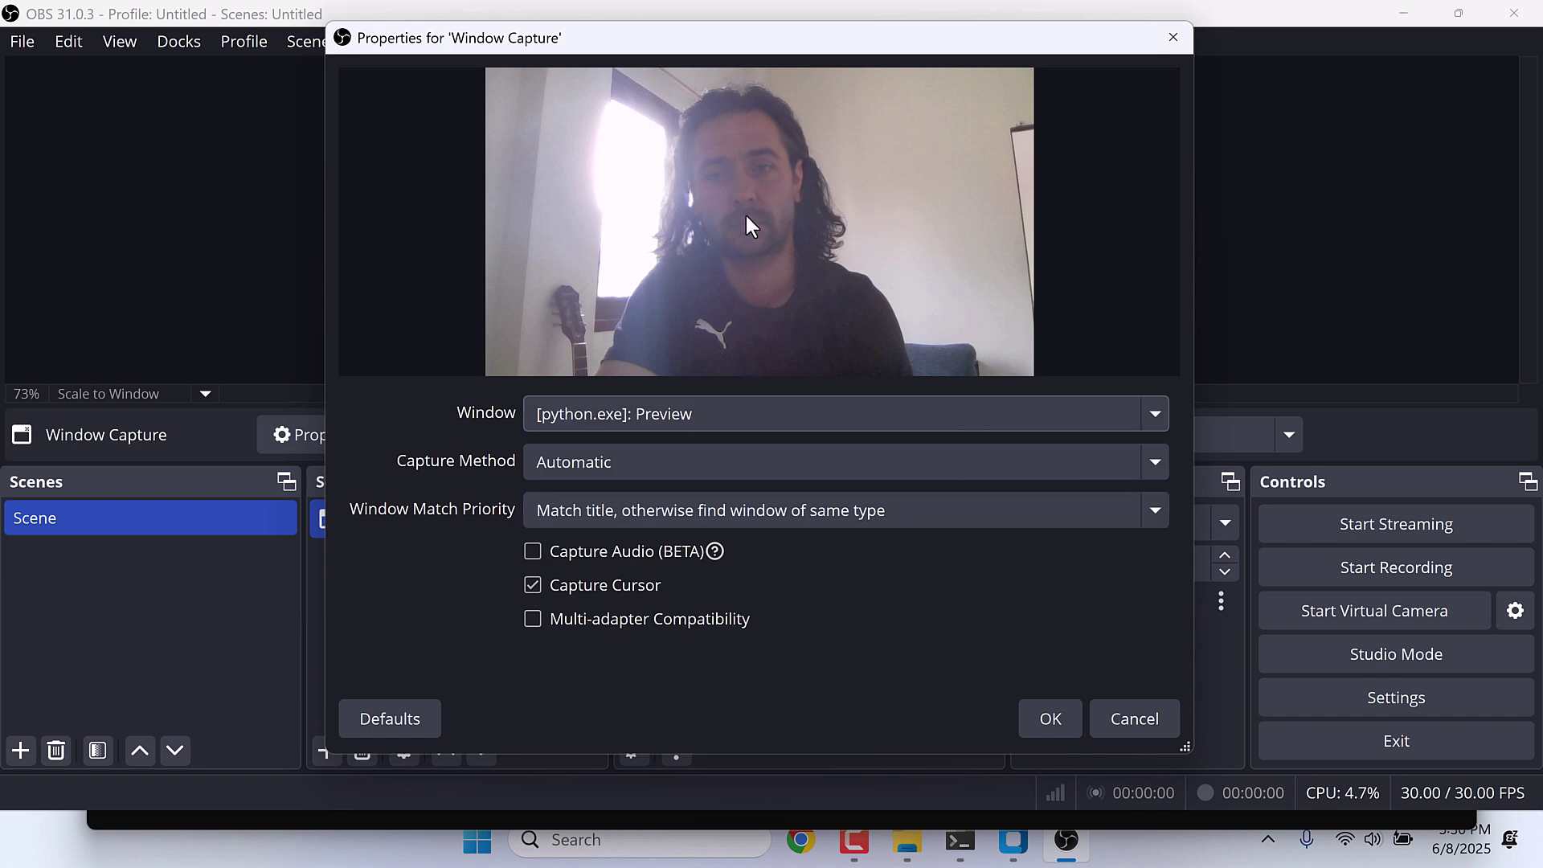
Stretch the Preview window capture to fill the whole canvas, then switch DroidCam Virtual Output to Active.
{"action": "left_click", "coordinate": [1062, 715]}
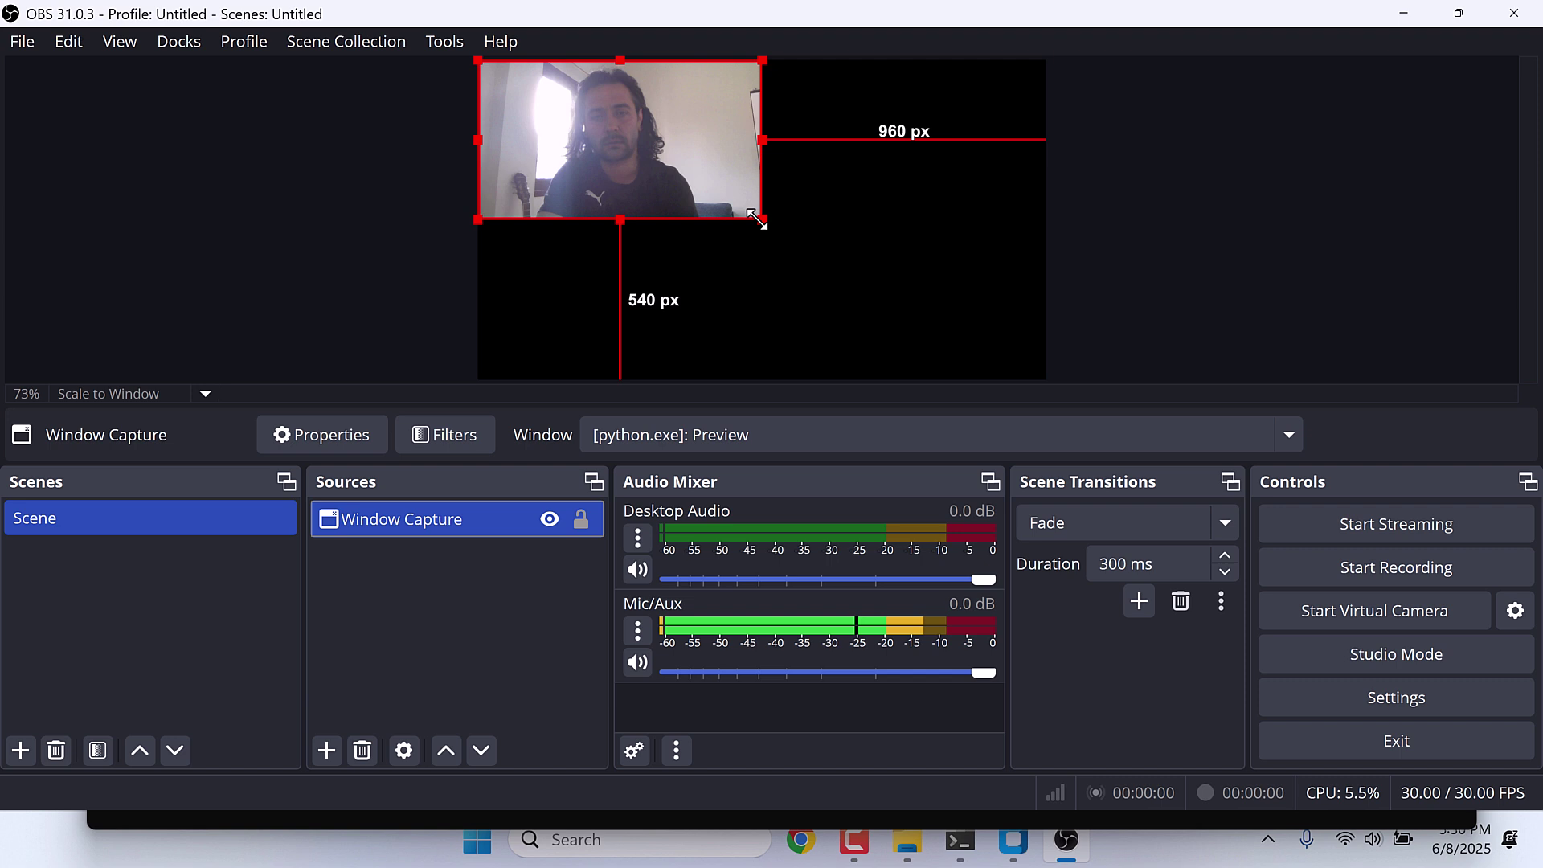
{"action": "left_click_drag", "start_coordinate": [755, 217], "coordinate": [1045, 379]}
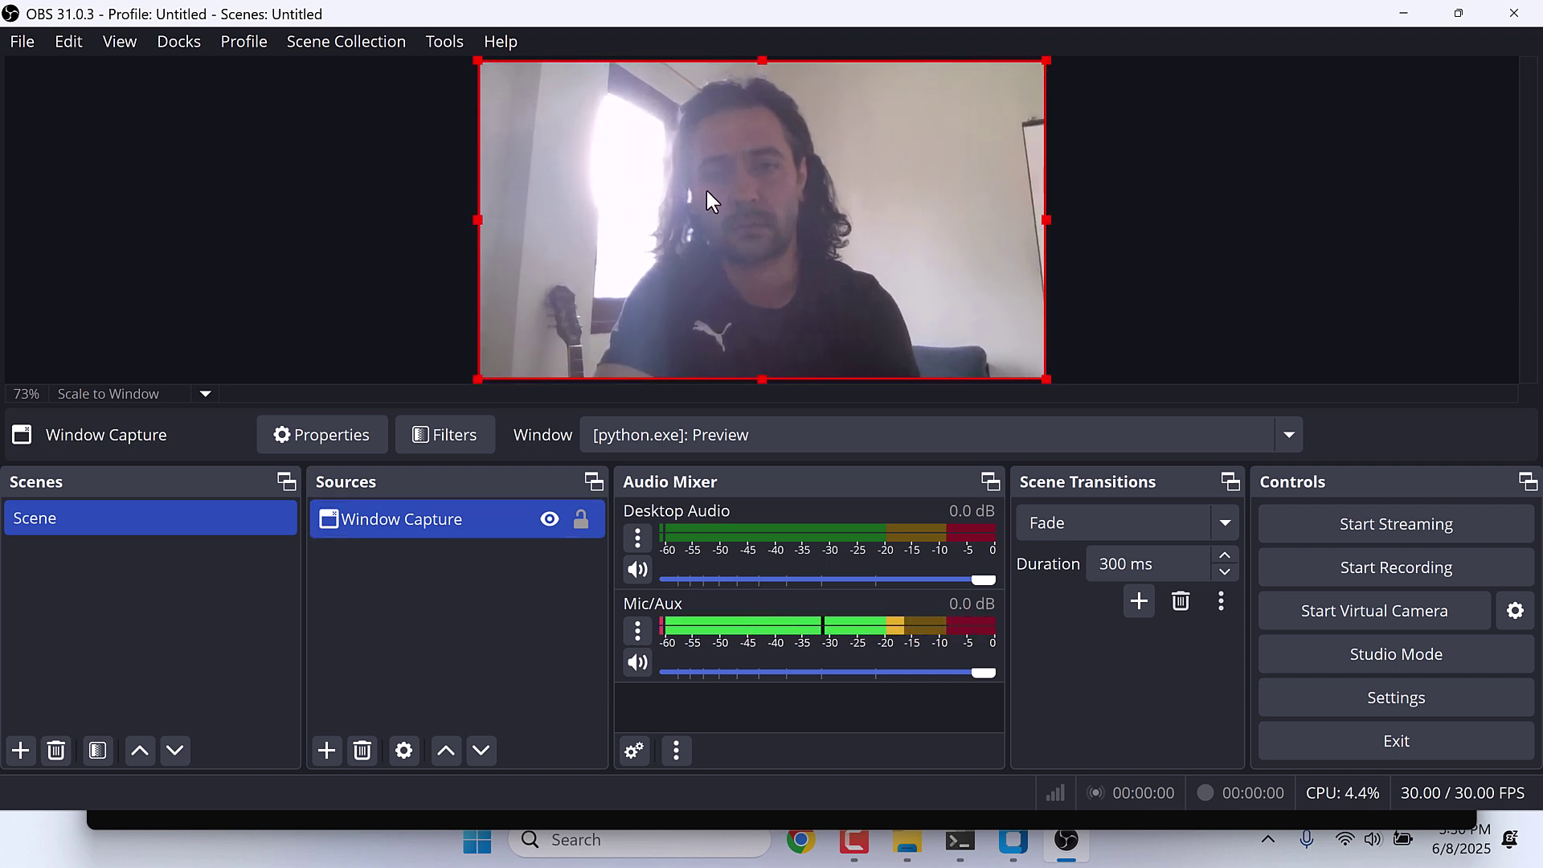
{"action": "left_click", "coordinate": [432, 45]}
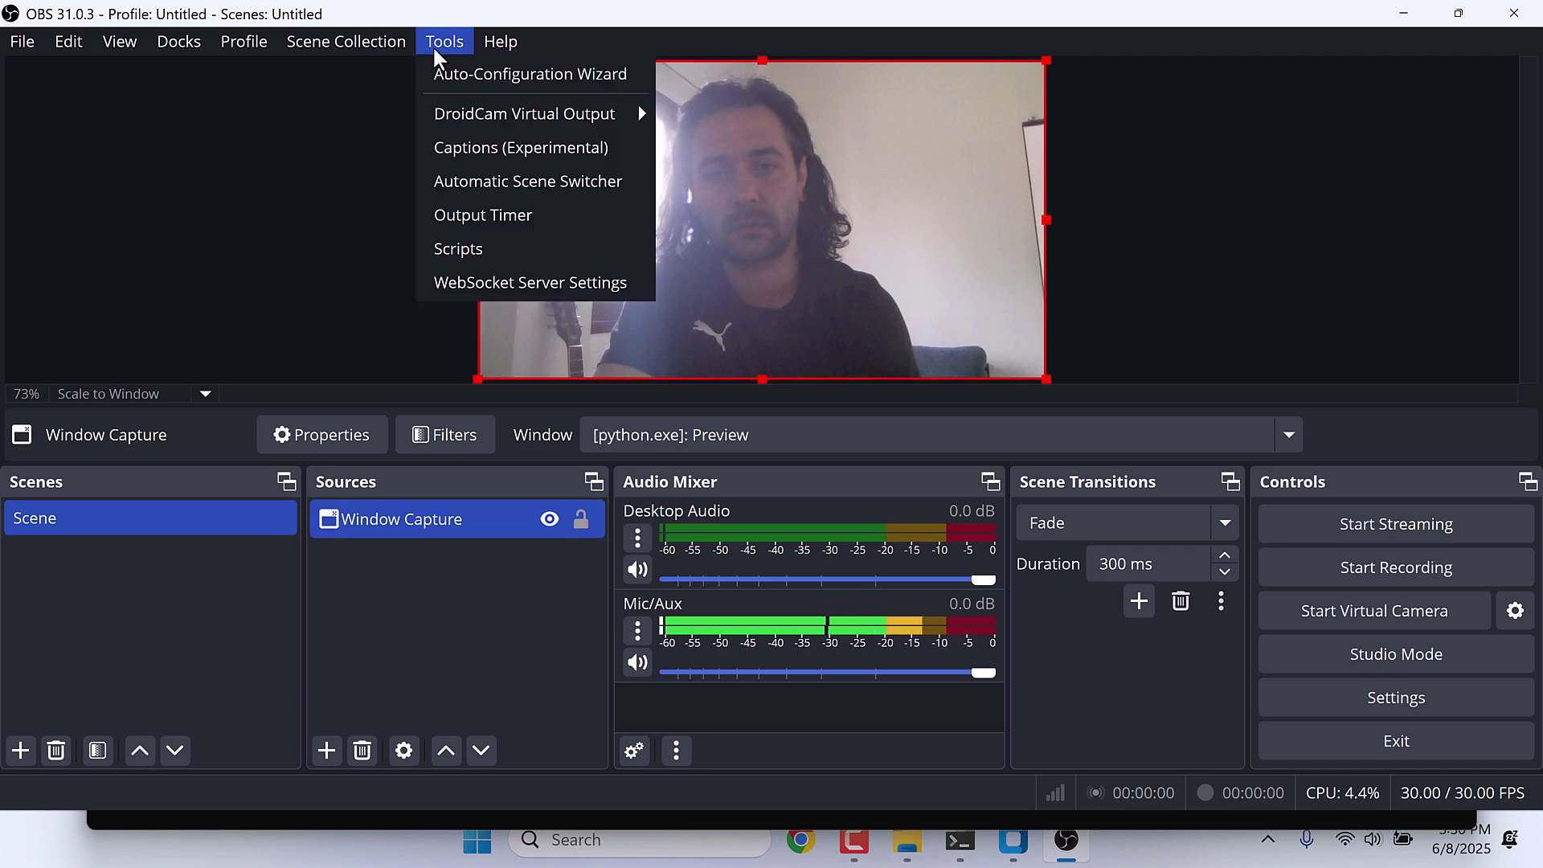
{"action": "mouse_move", "coordinate": [503, 106]}
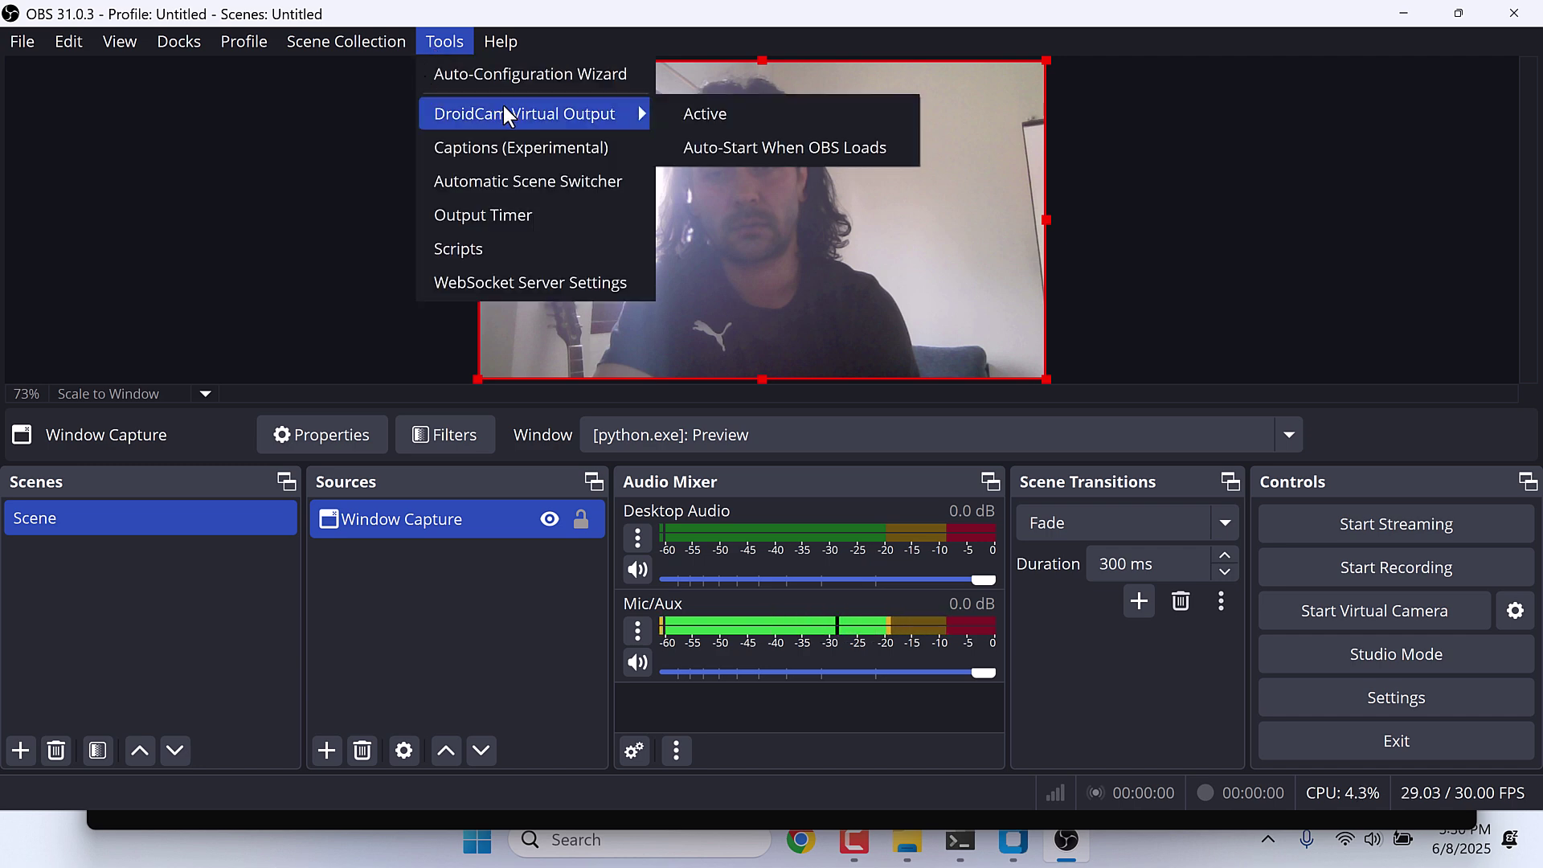
{"action": "left_click", "coordinate": [713, 117]}
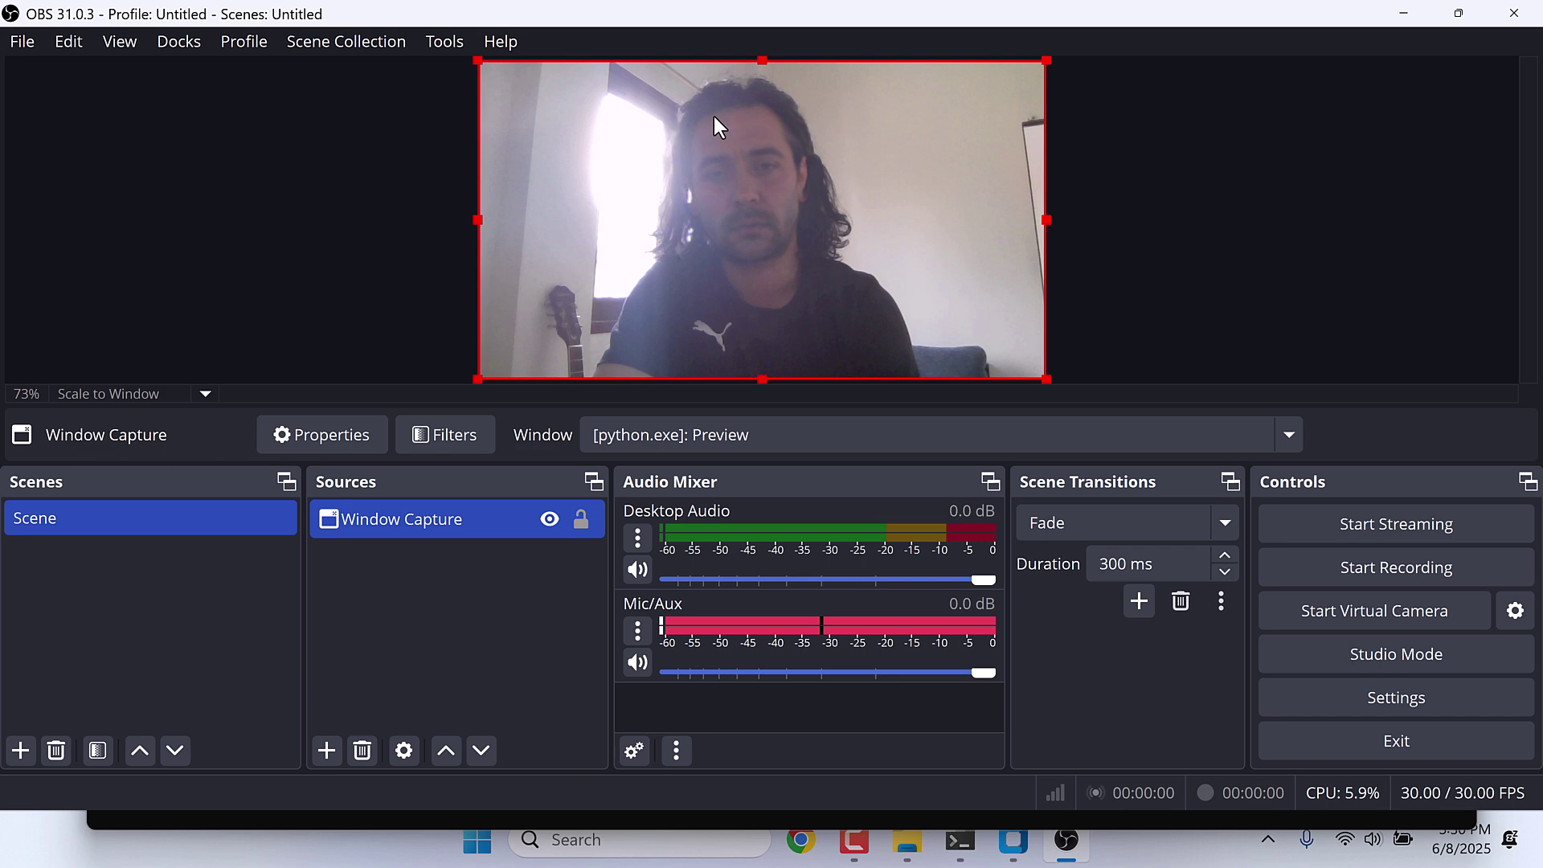
{"action": "left_click", "coordinate": [444, 41]}
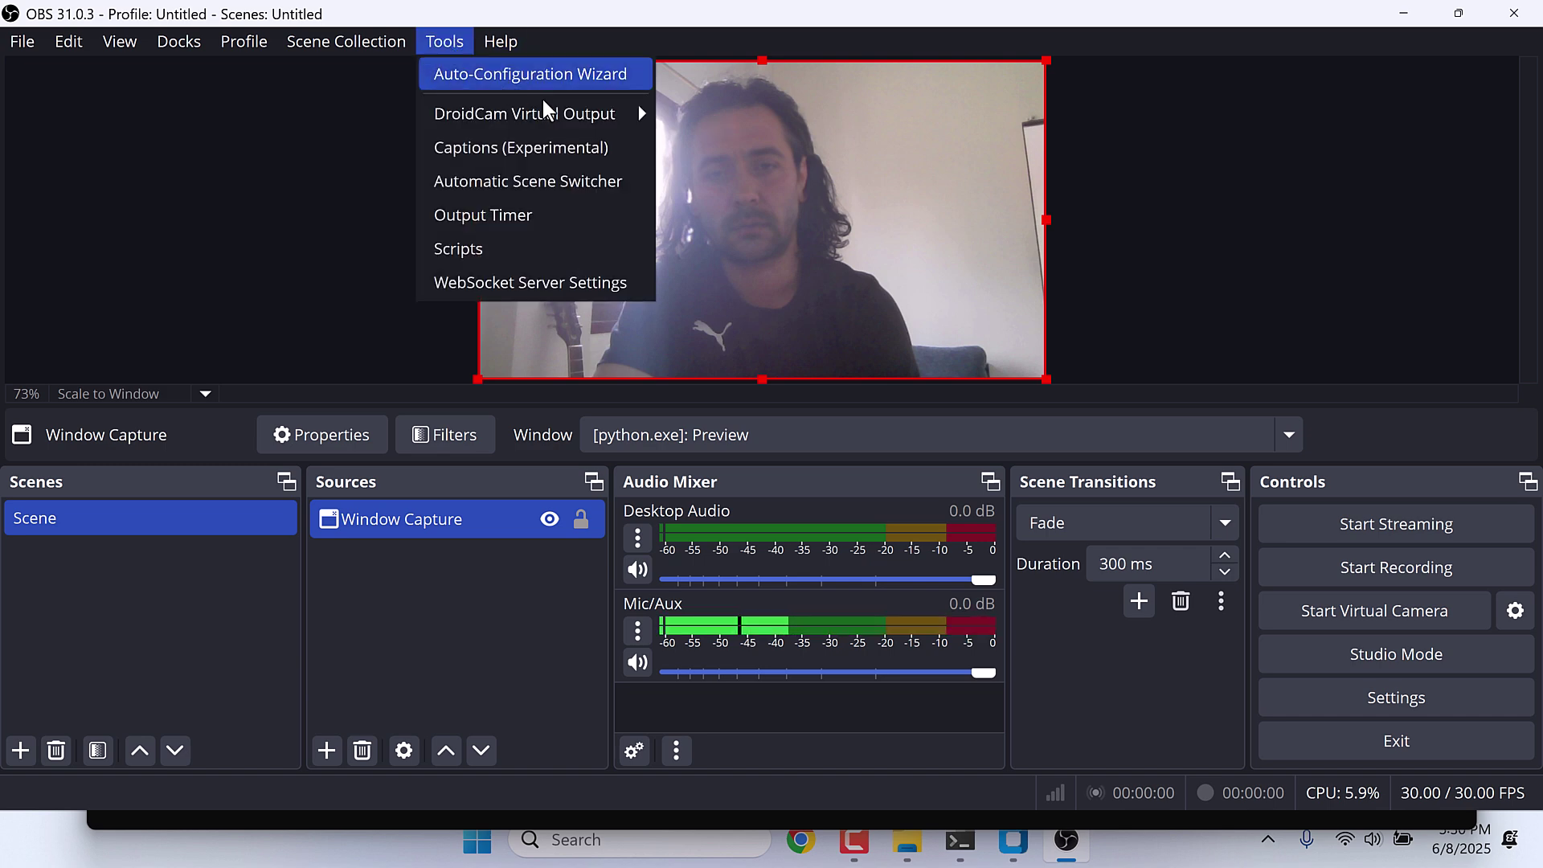
{"action": "left_click", "coordinate": [363, 223]}
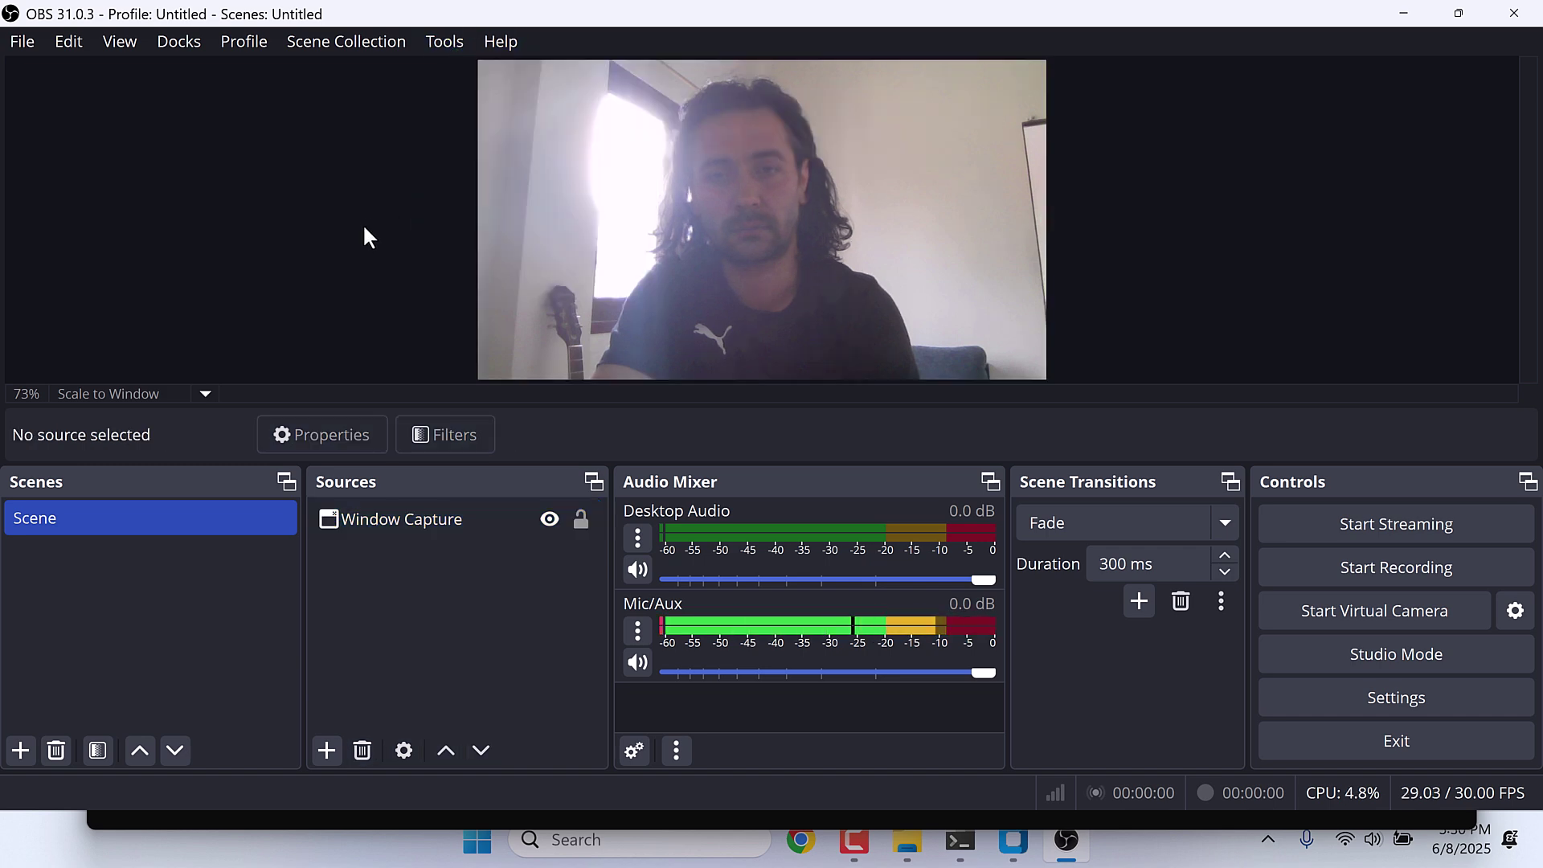
Launch WhatsApp Desktop from the Windows Start search.
{"action": "left_click", "coordinate": [483, 841]}
{"action": "type", "text": "what"}
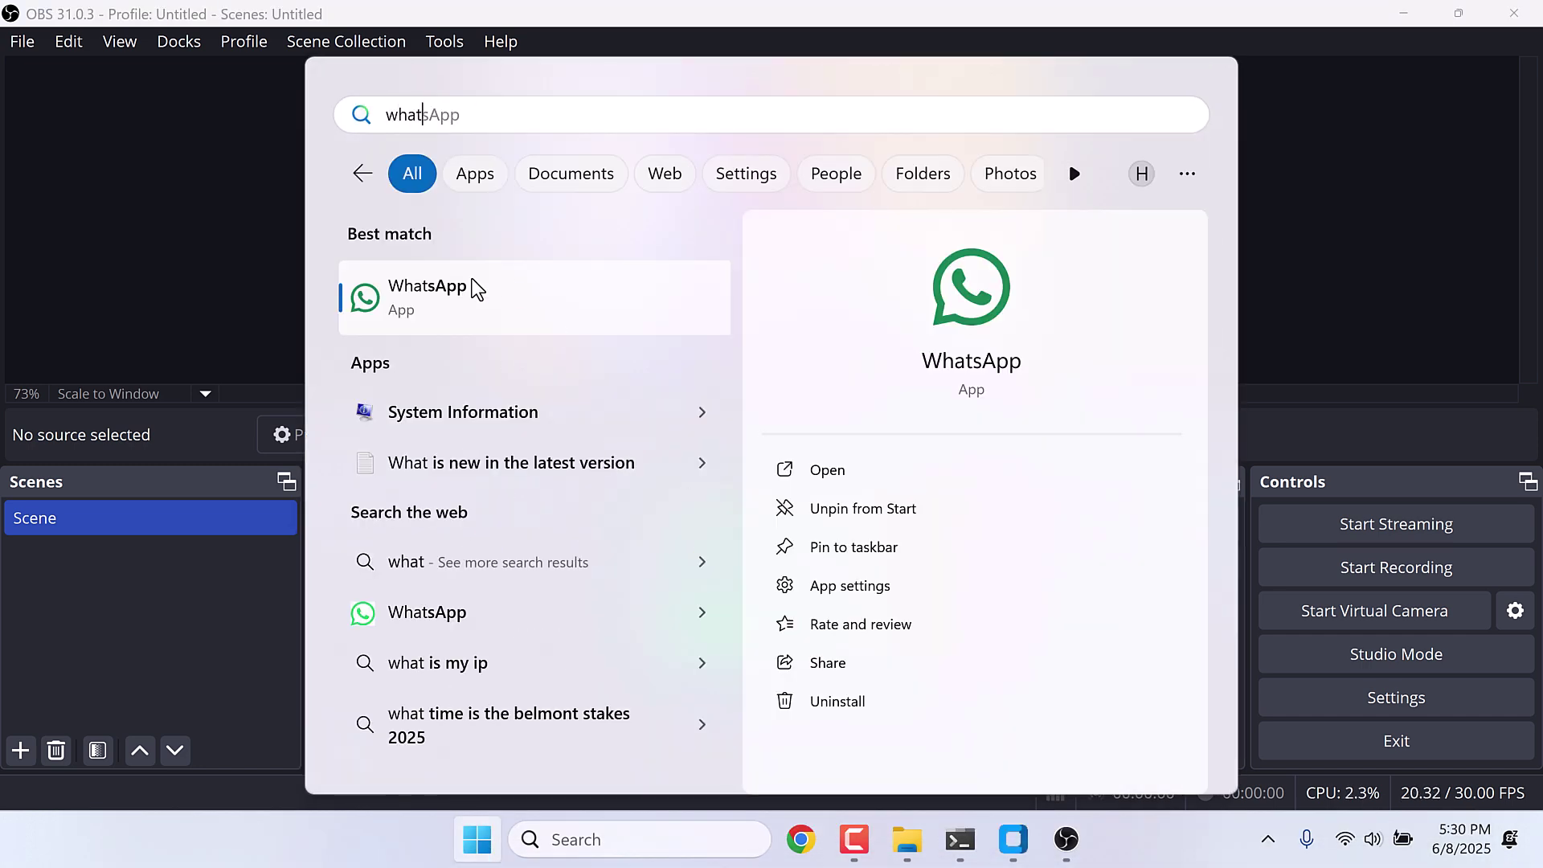
{"action": "left_click", "coordinate": [486, 286]}
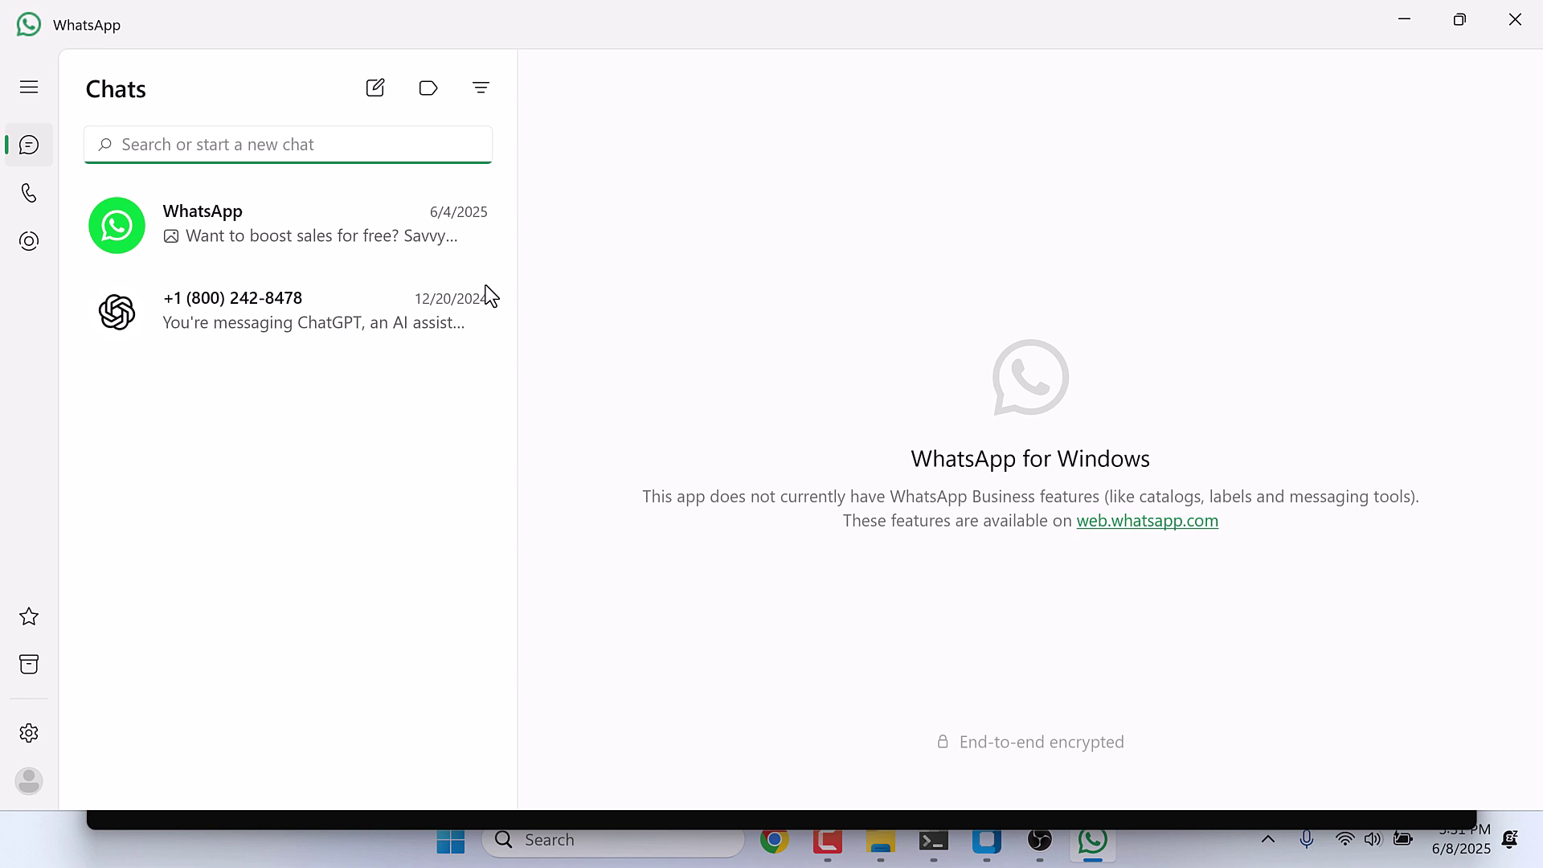
Check that DroidCam Video shows the feed in WhatsApp's Video & voice settings, then close Settings.
{"action": "left_click", "coordinate": [37, 733]}
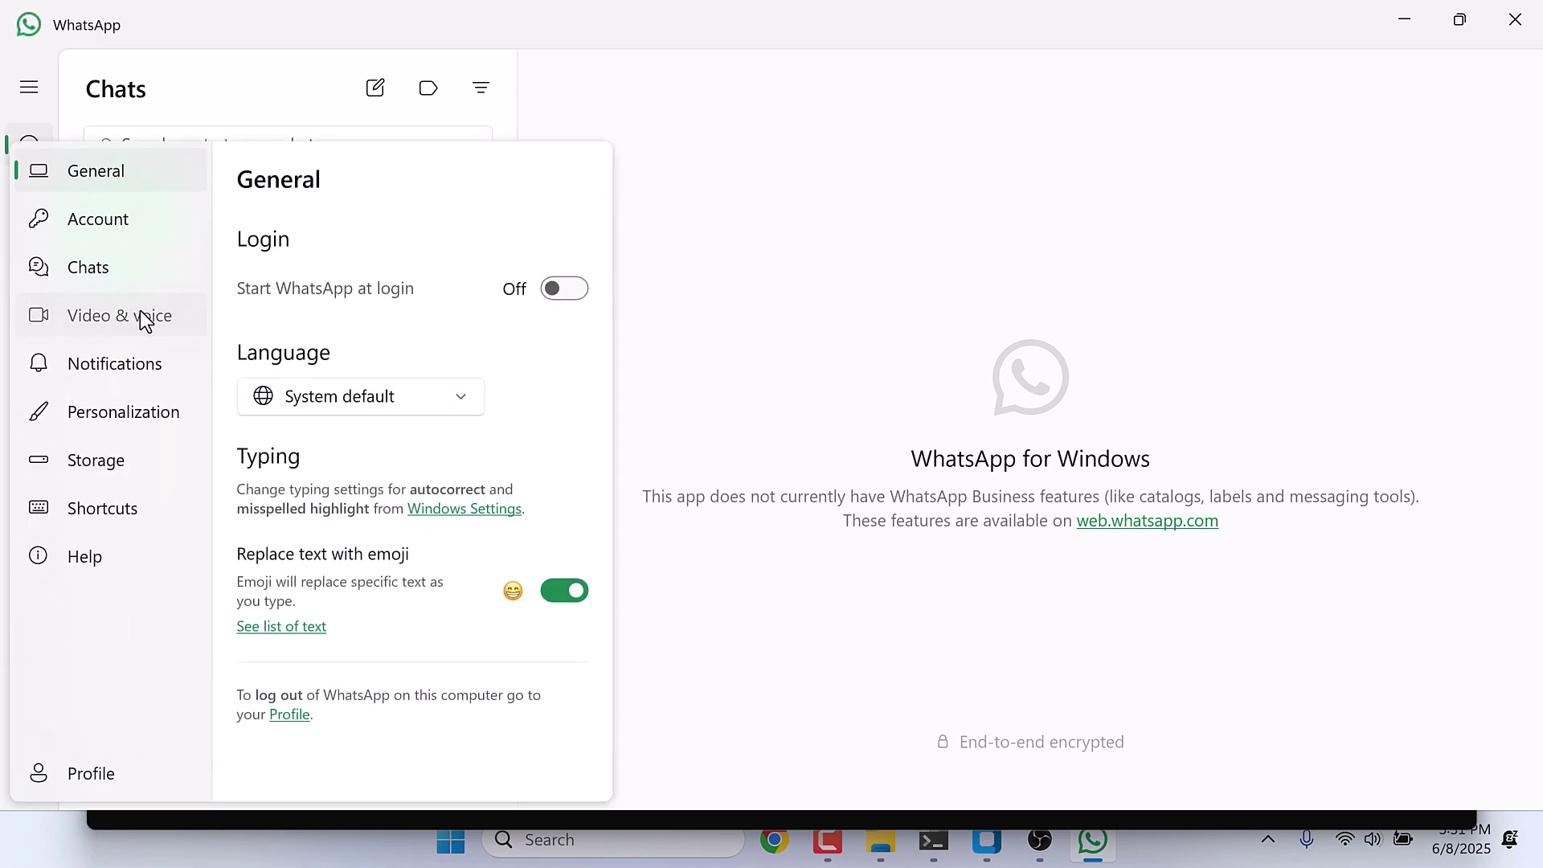
{"action": "left_click", "coordinate": [146, 320]}
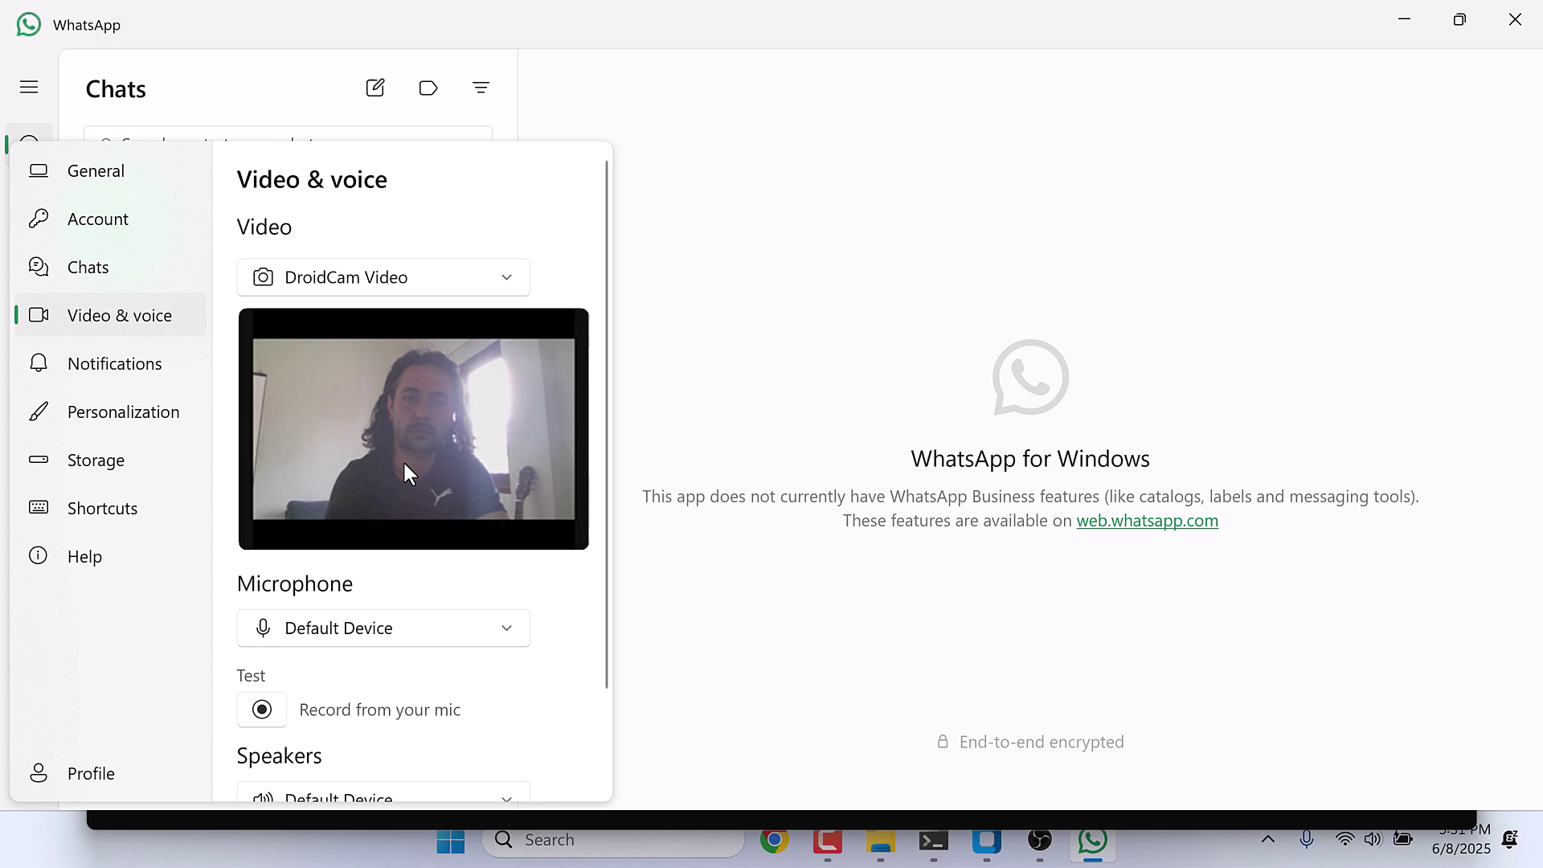
{"action": "left_click", "coordinate": [783, 279]}
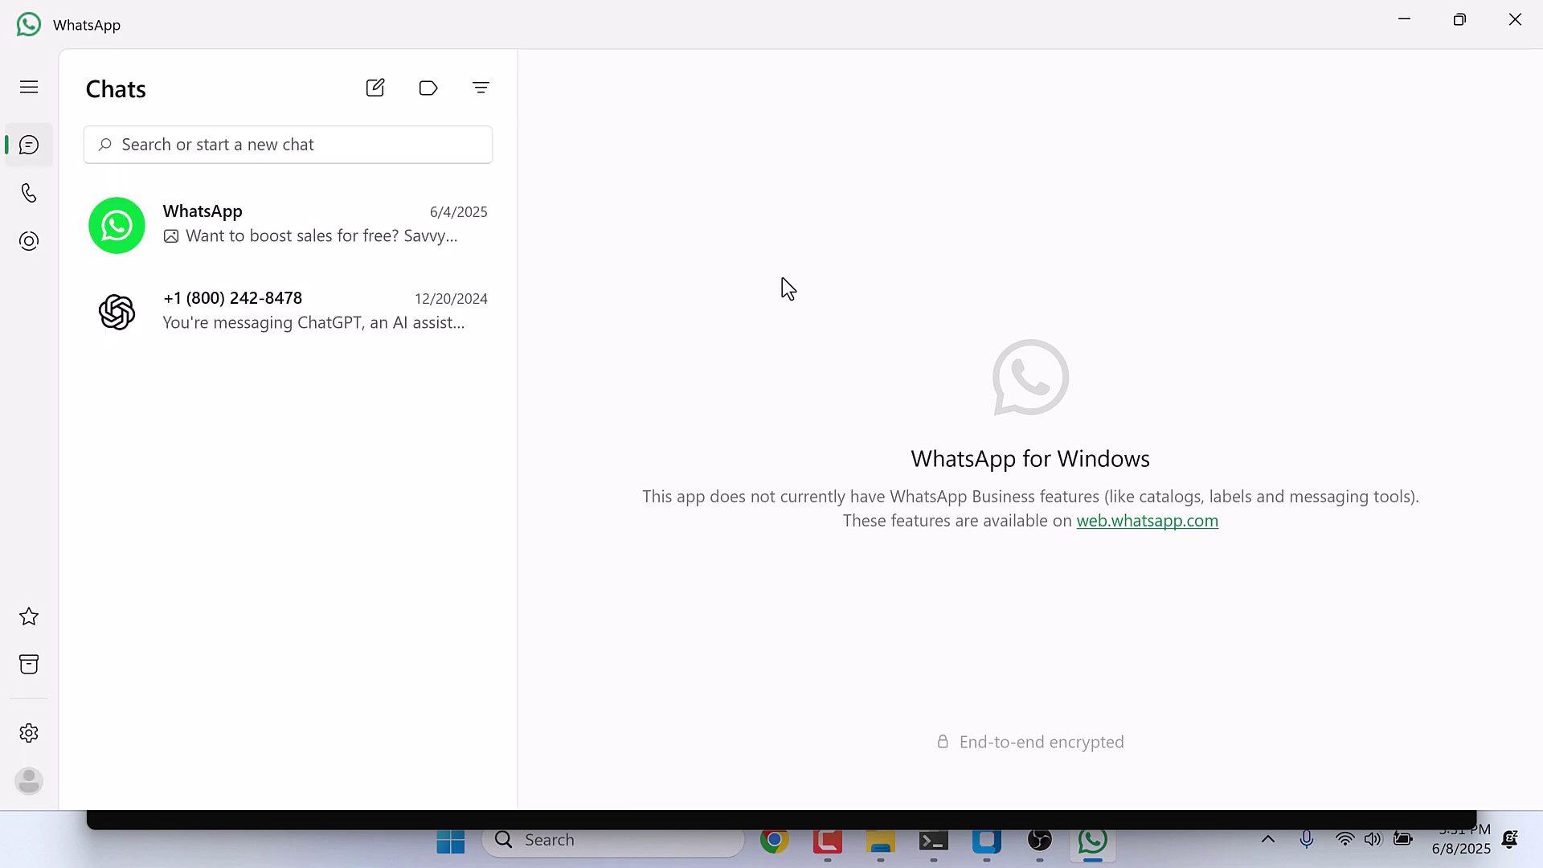